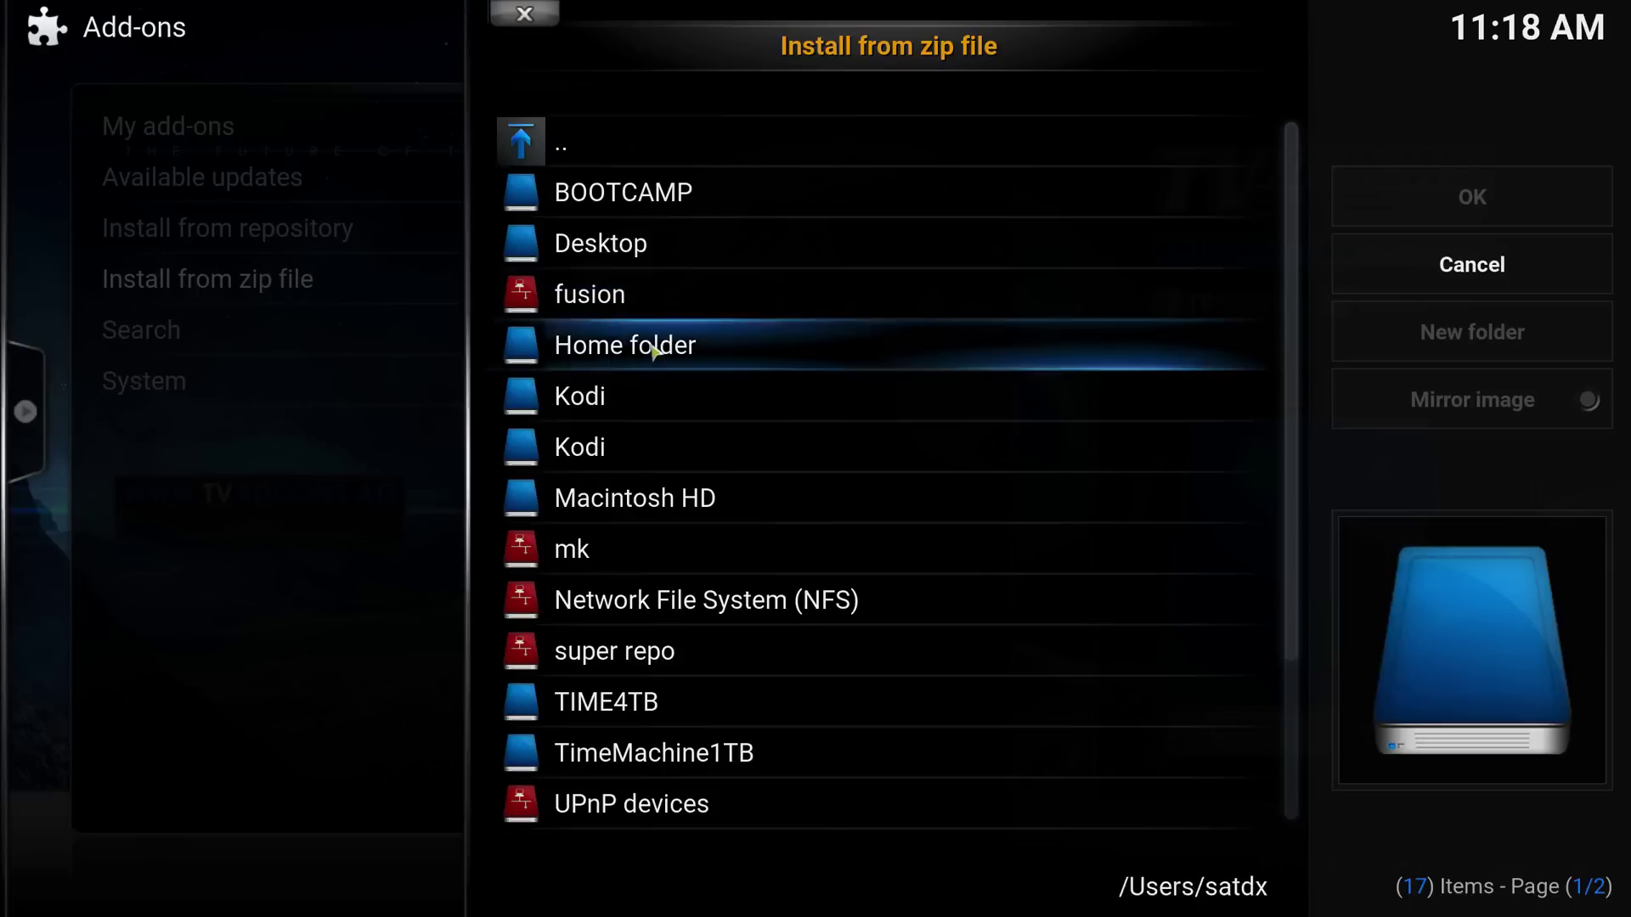
Install repository.metalkettle-1.6.2.zip from the mk source
{"action": "left_click", "coordinate": [635, 554]}
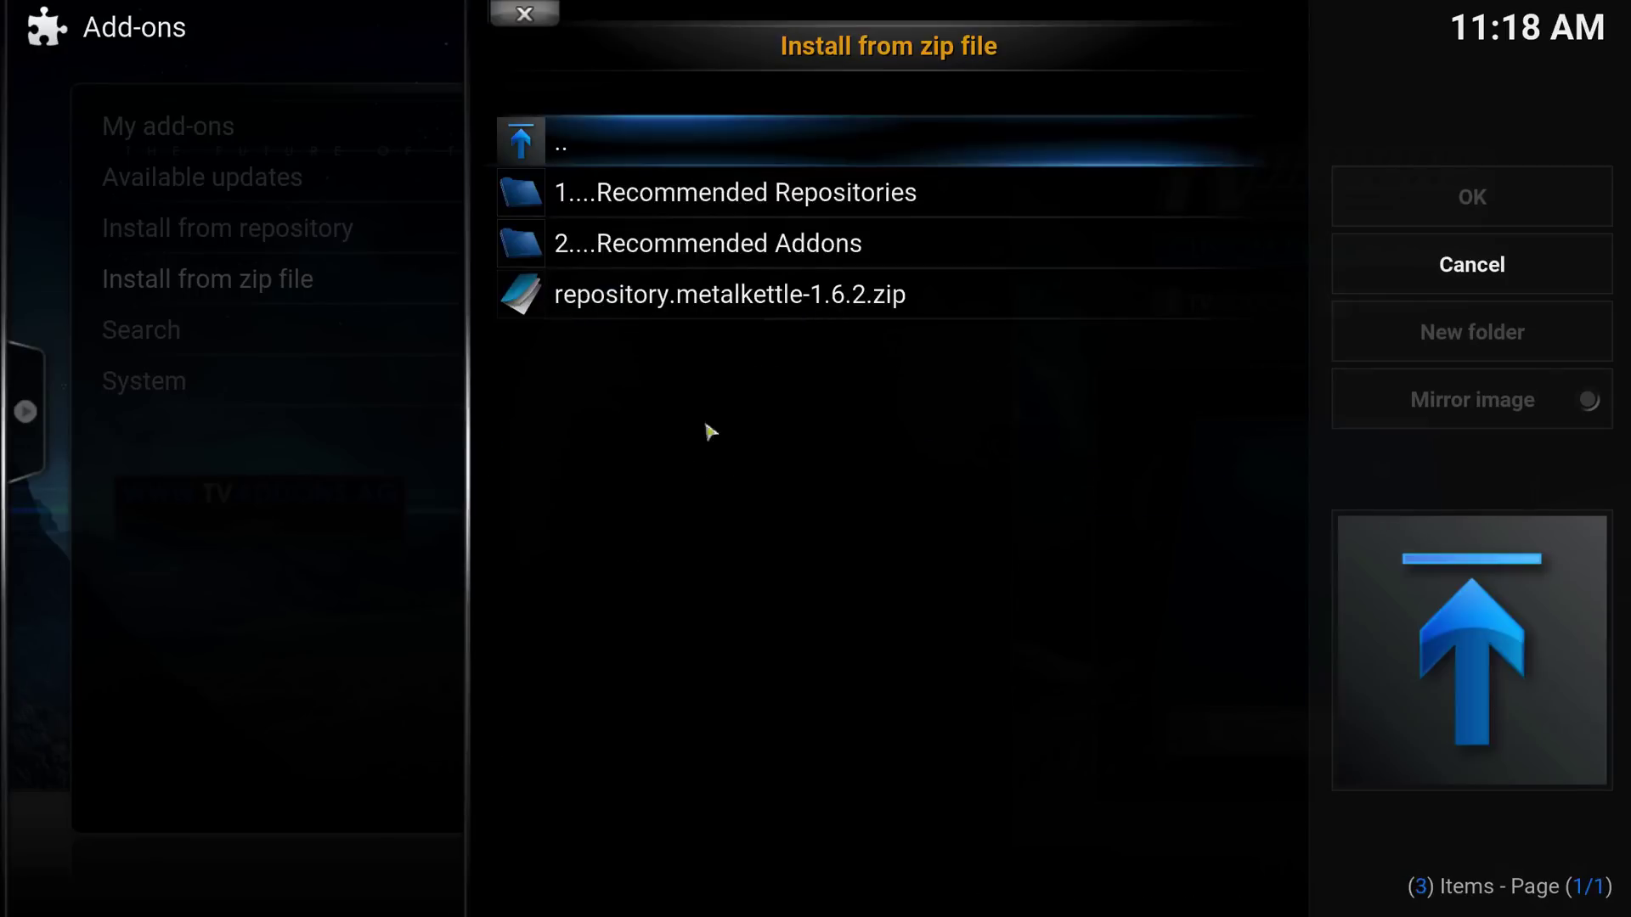
{"action": "left_click", "coordinate": [758, 303]}
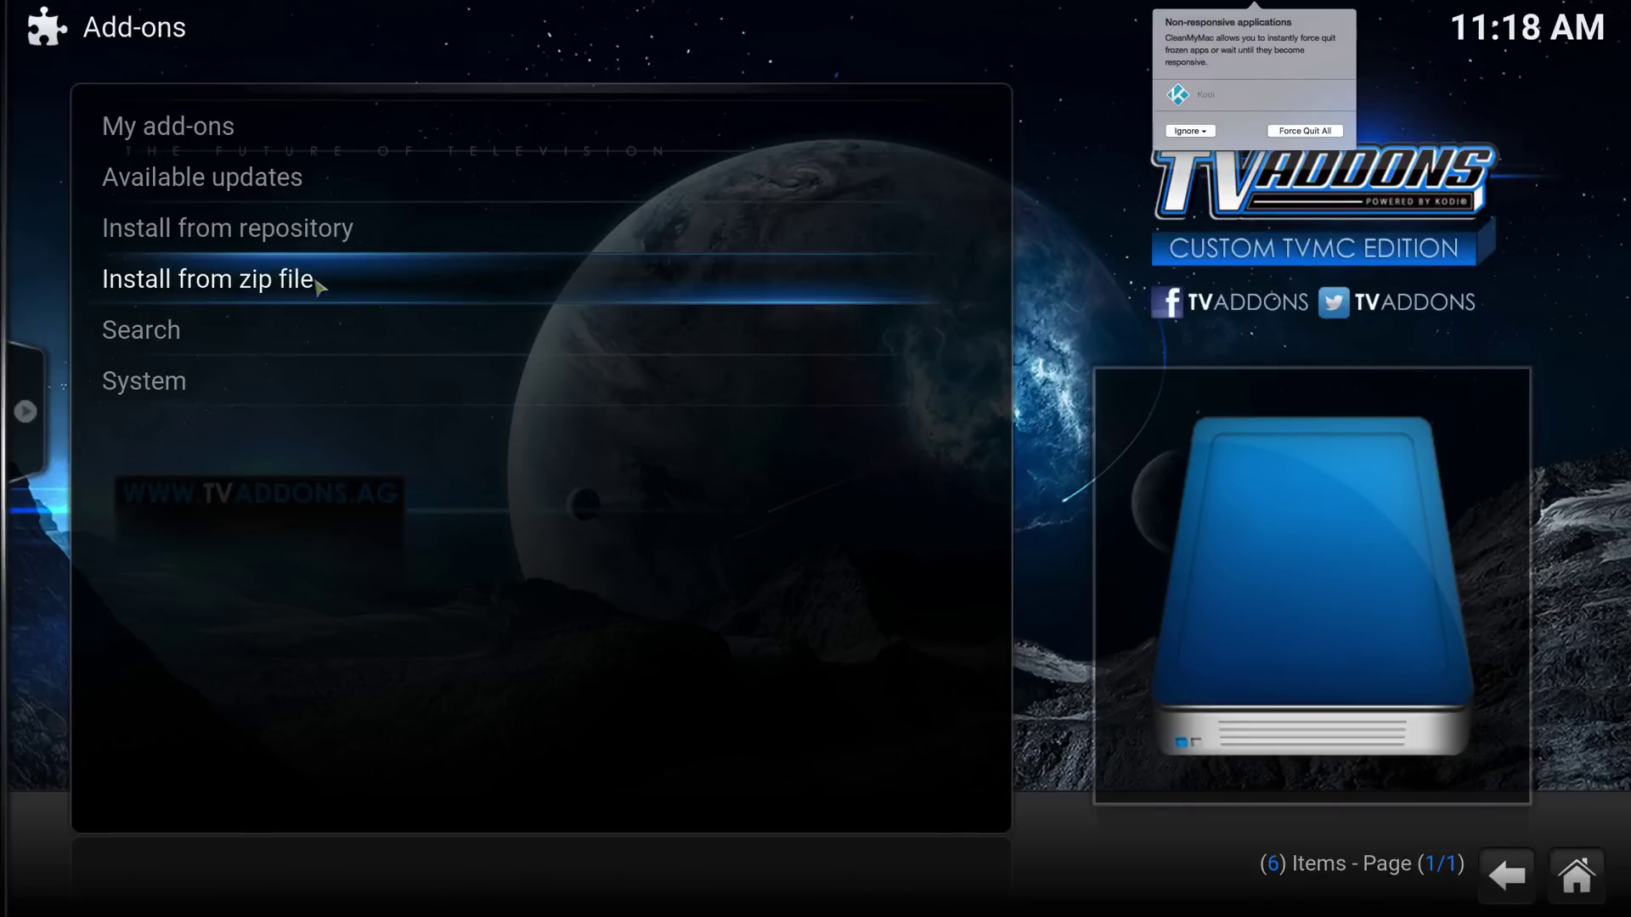
Force-quit the unresponsive Kodi from Finder's Apple menu
{"action": "key", "text": "super+Tab"}
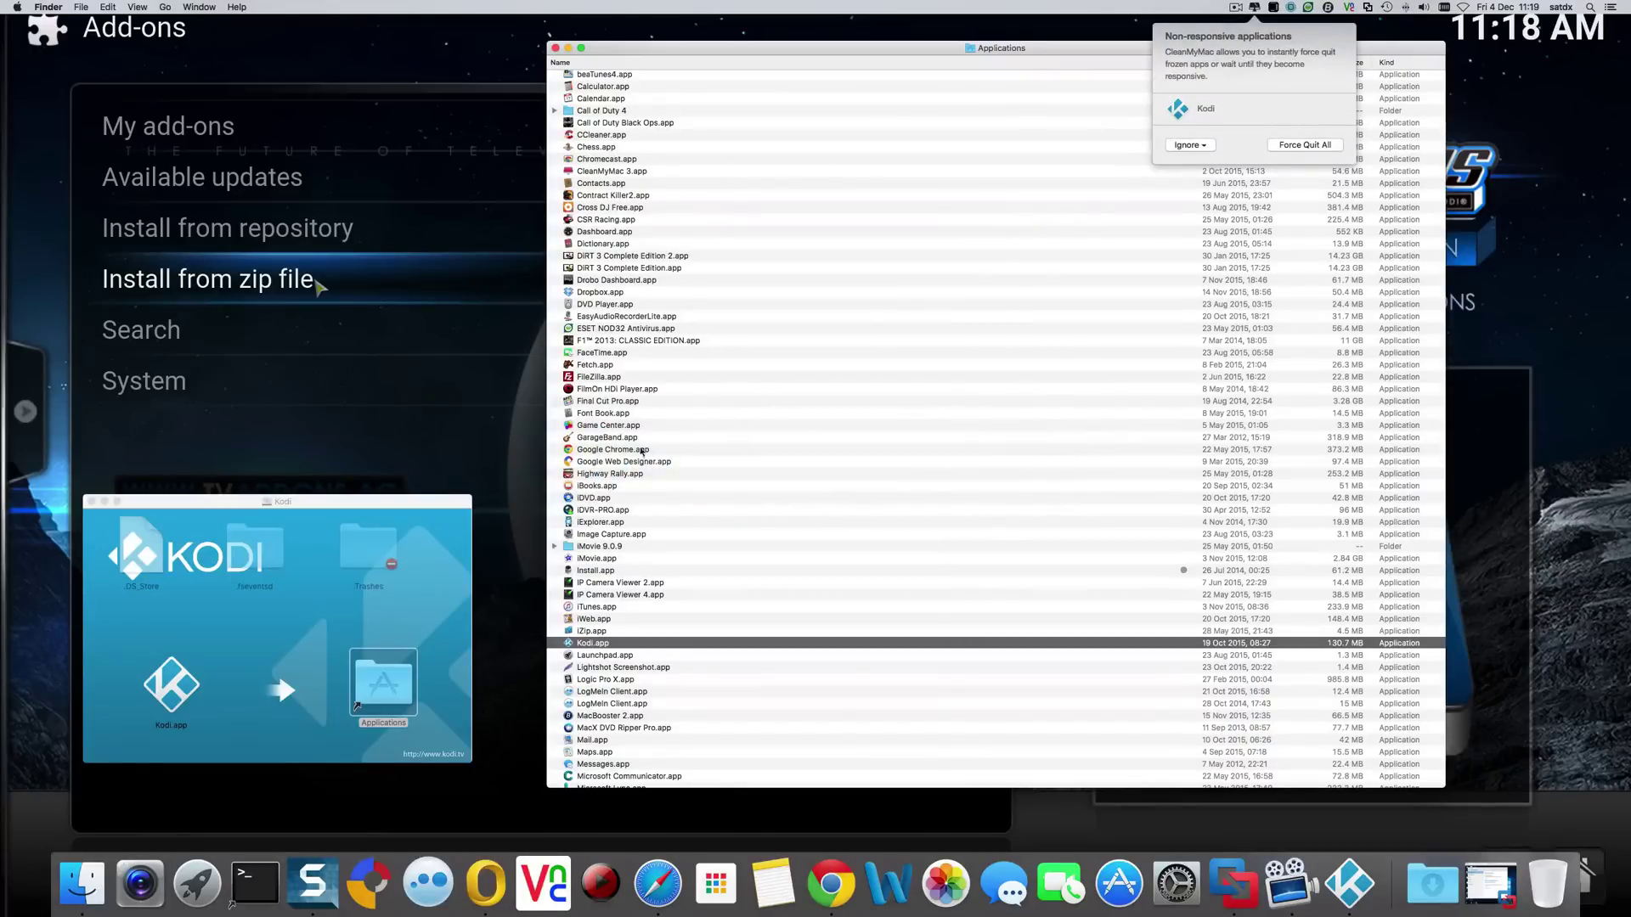
{"action": "left_click", "coordinate": [19, 9]}
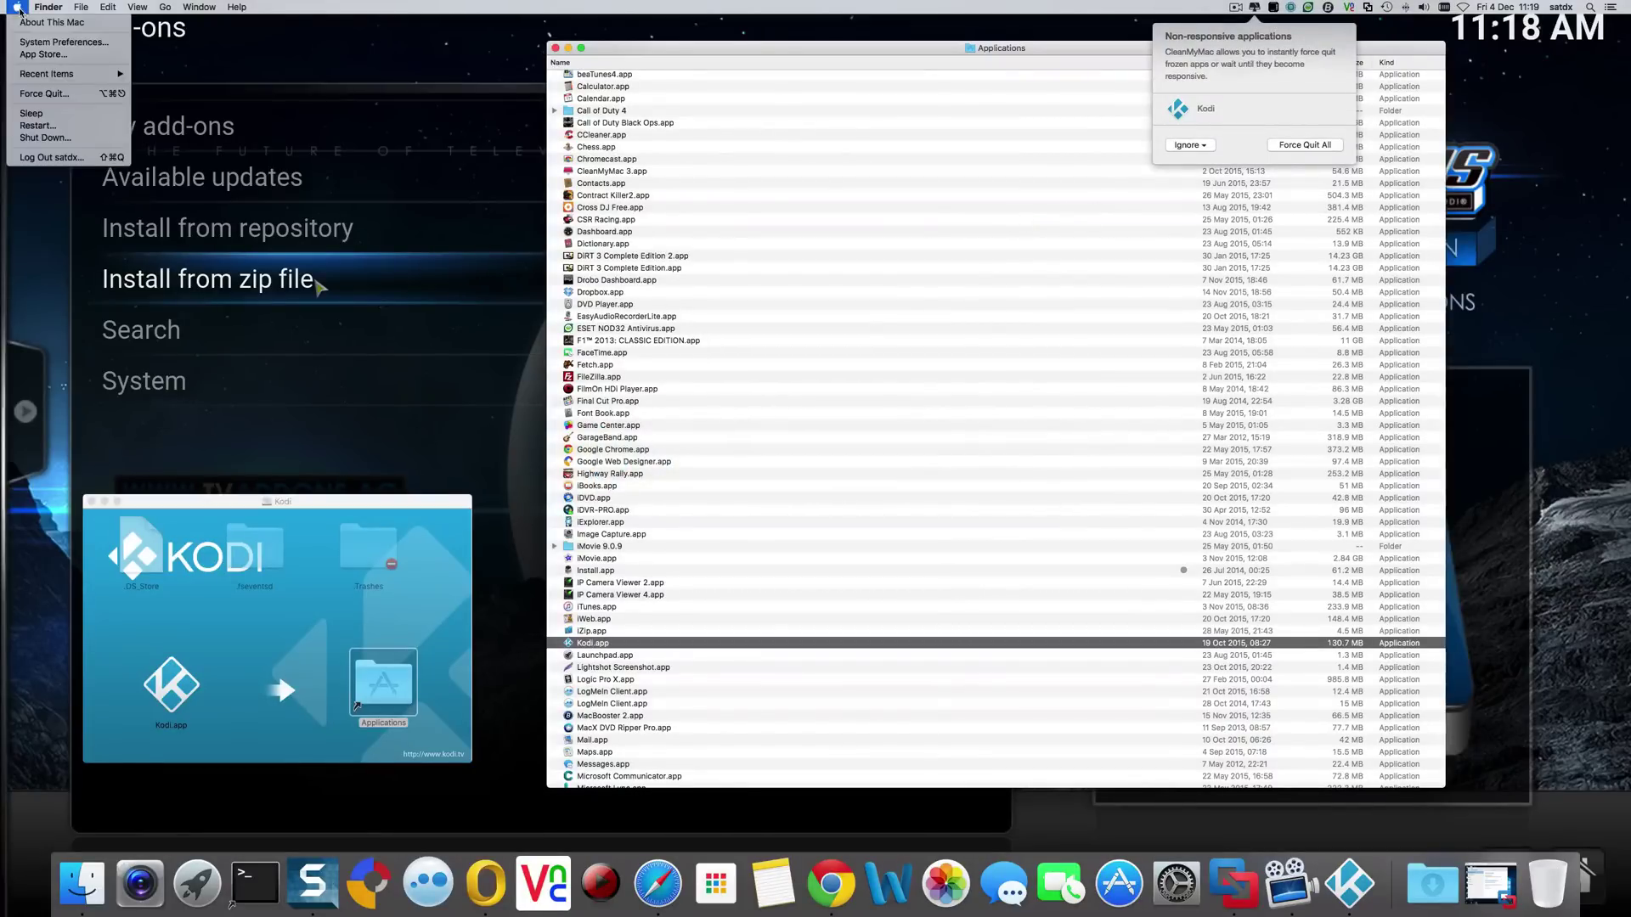
{"action": "left_click", "coordinate": [401, 169]}
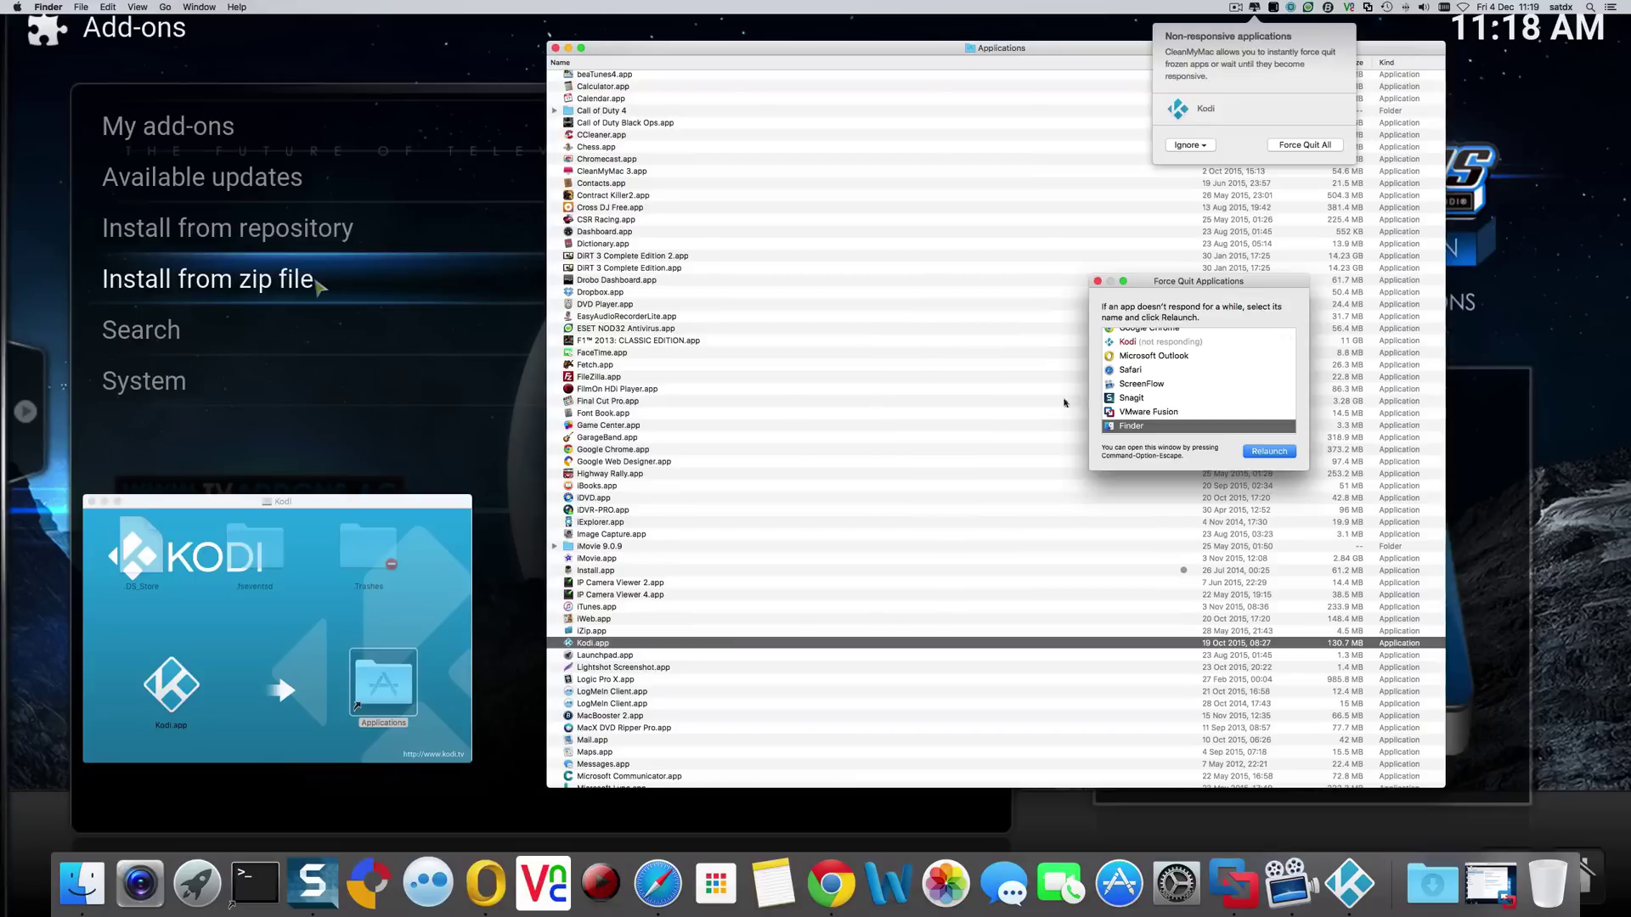
{"action": "left_click", "coordinate": [1132, 370]}
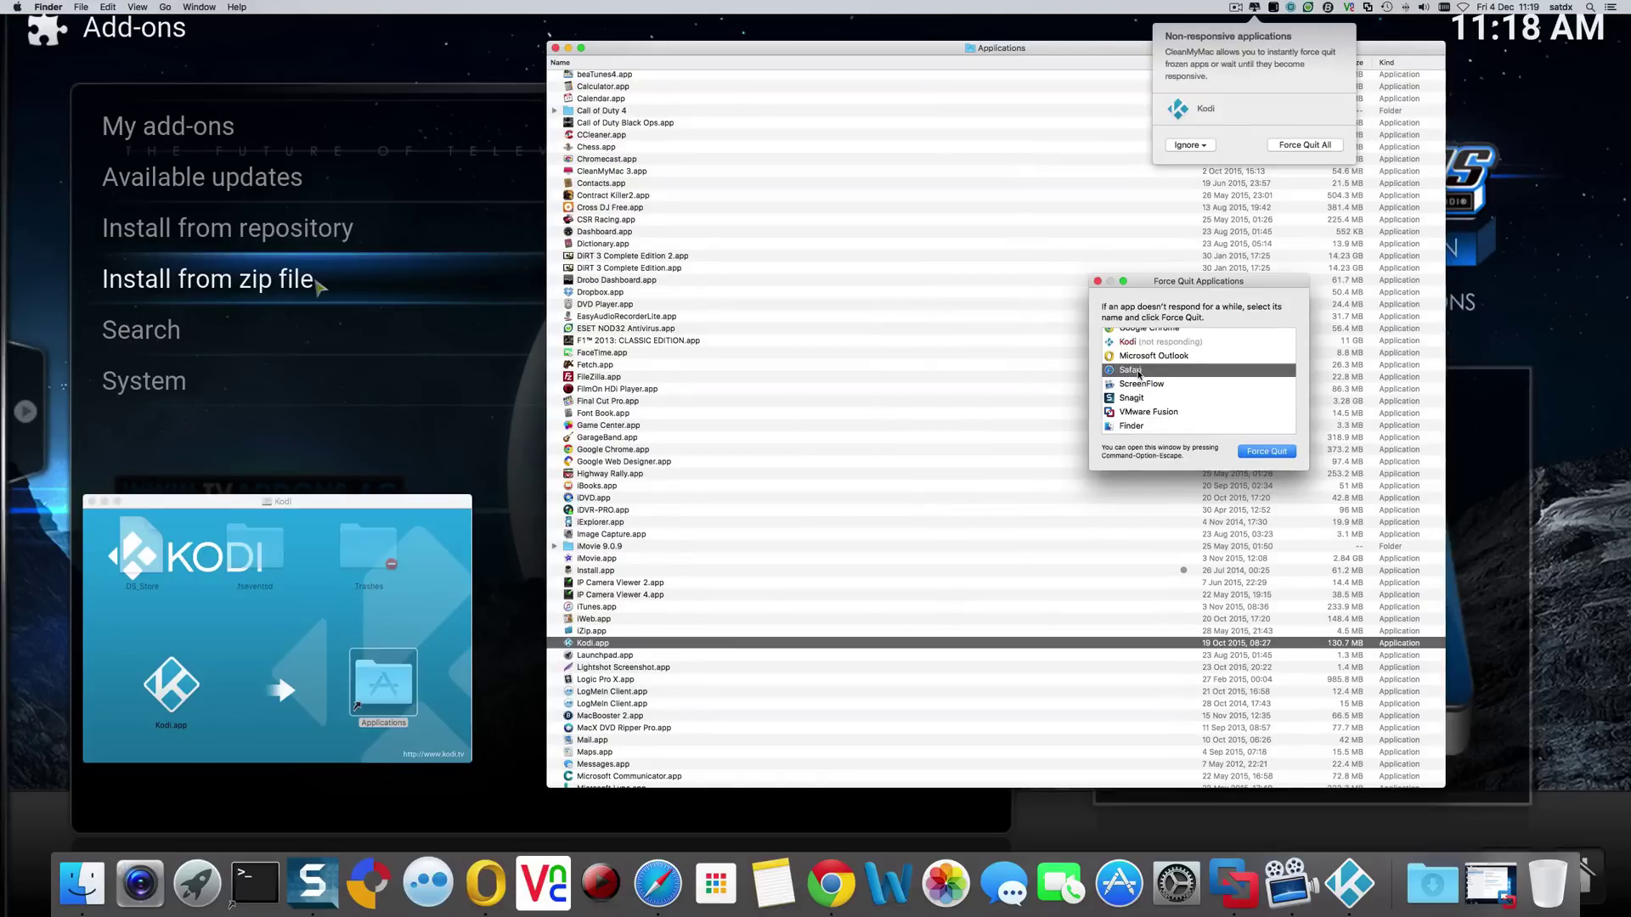
{"action": "left_click", "coordinate": [1145, 343]}
{"action": "left_click", "coordinate": [1259, 451]}
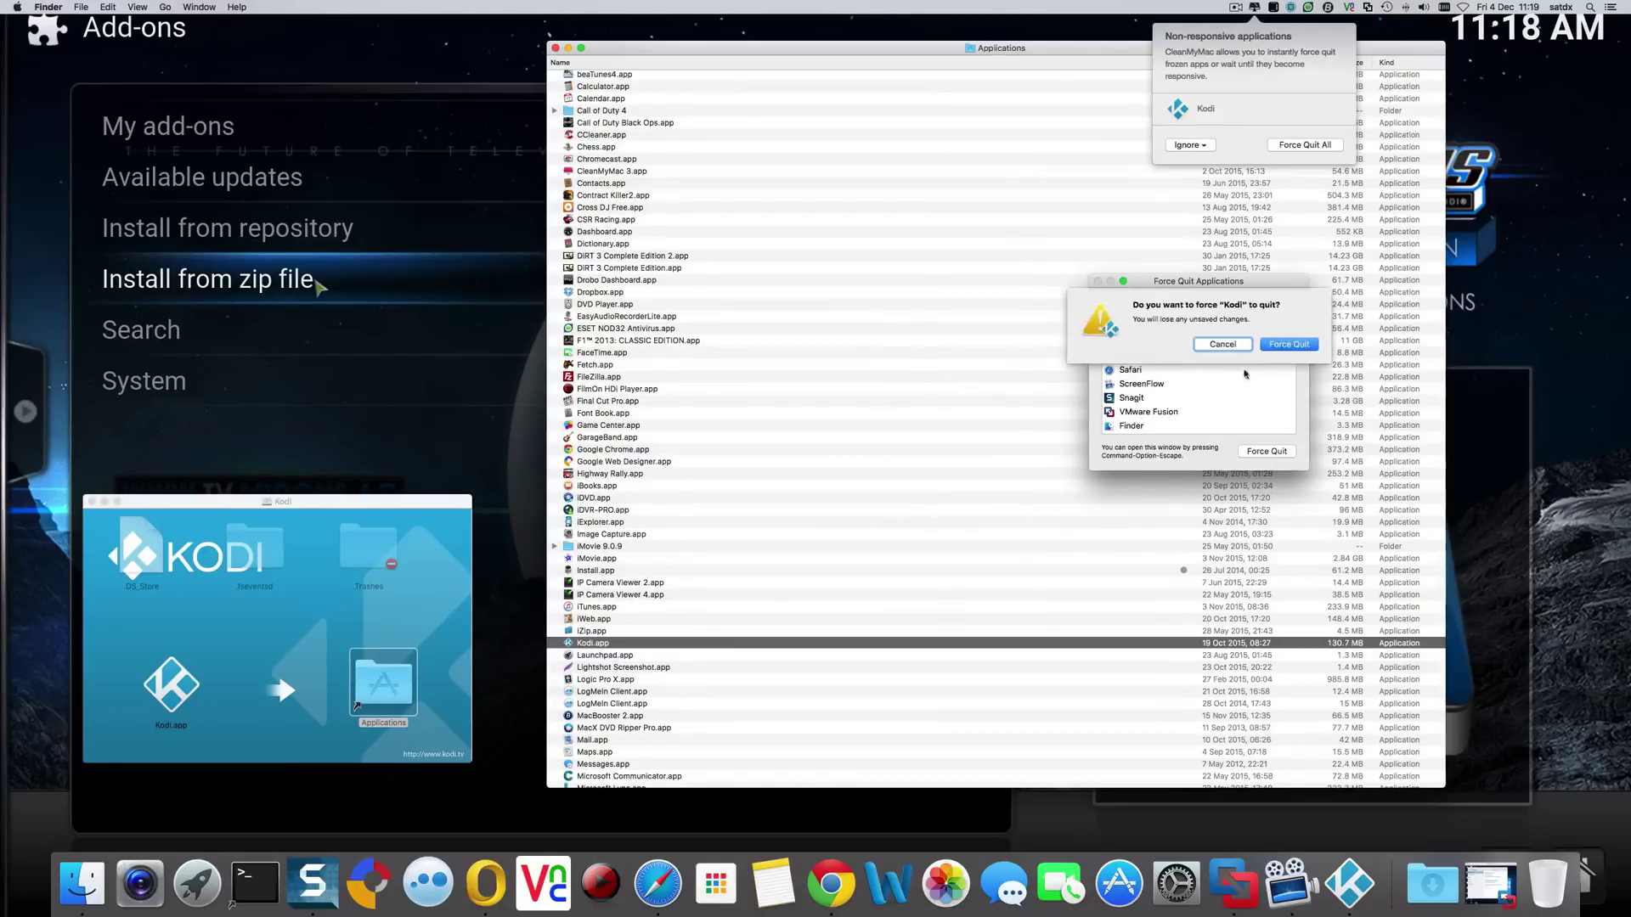
{"action": "left_click", "coordinate": [1290, 344]}
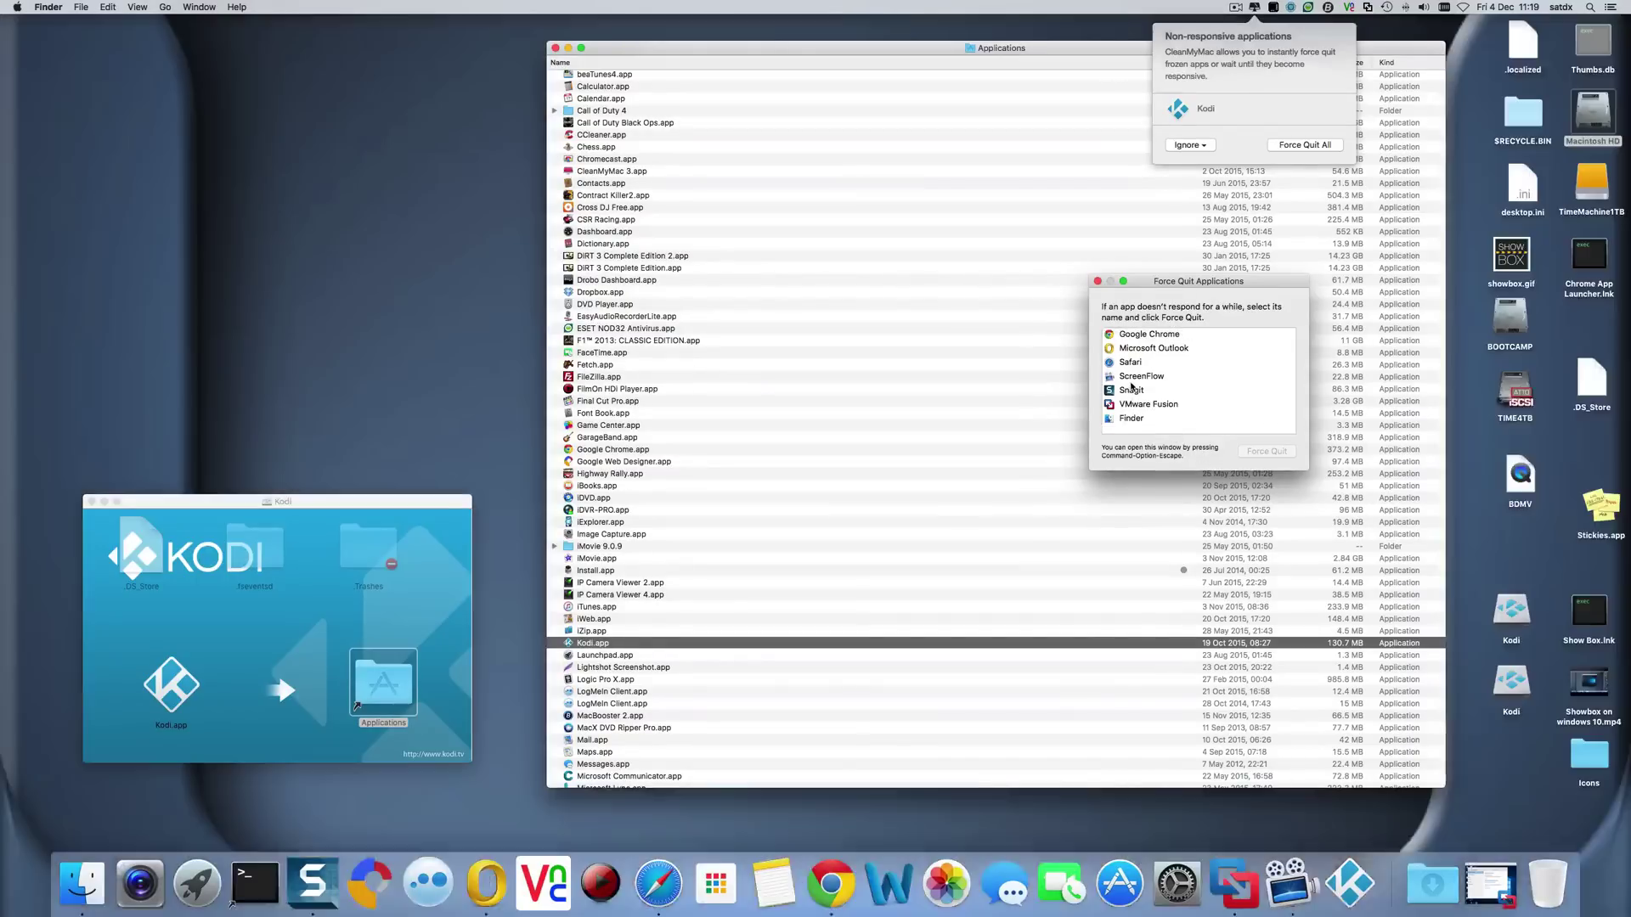
Close the Force Quit and disk-image windows and relaunch Kodi.app from Applications
{"action": "left_click", "coordinate": [1098, 282]}
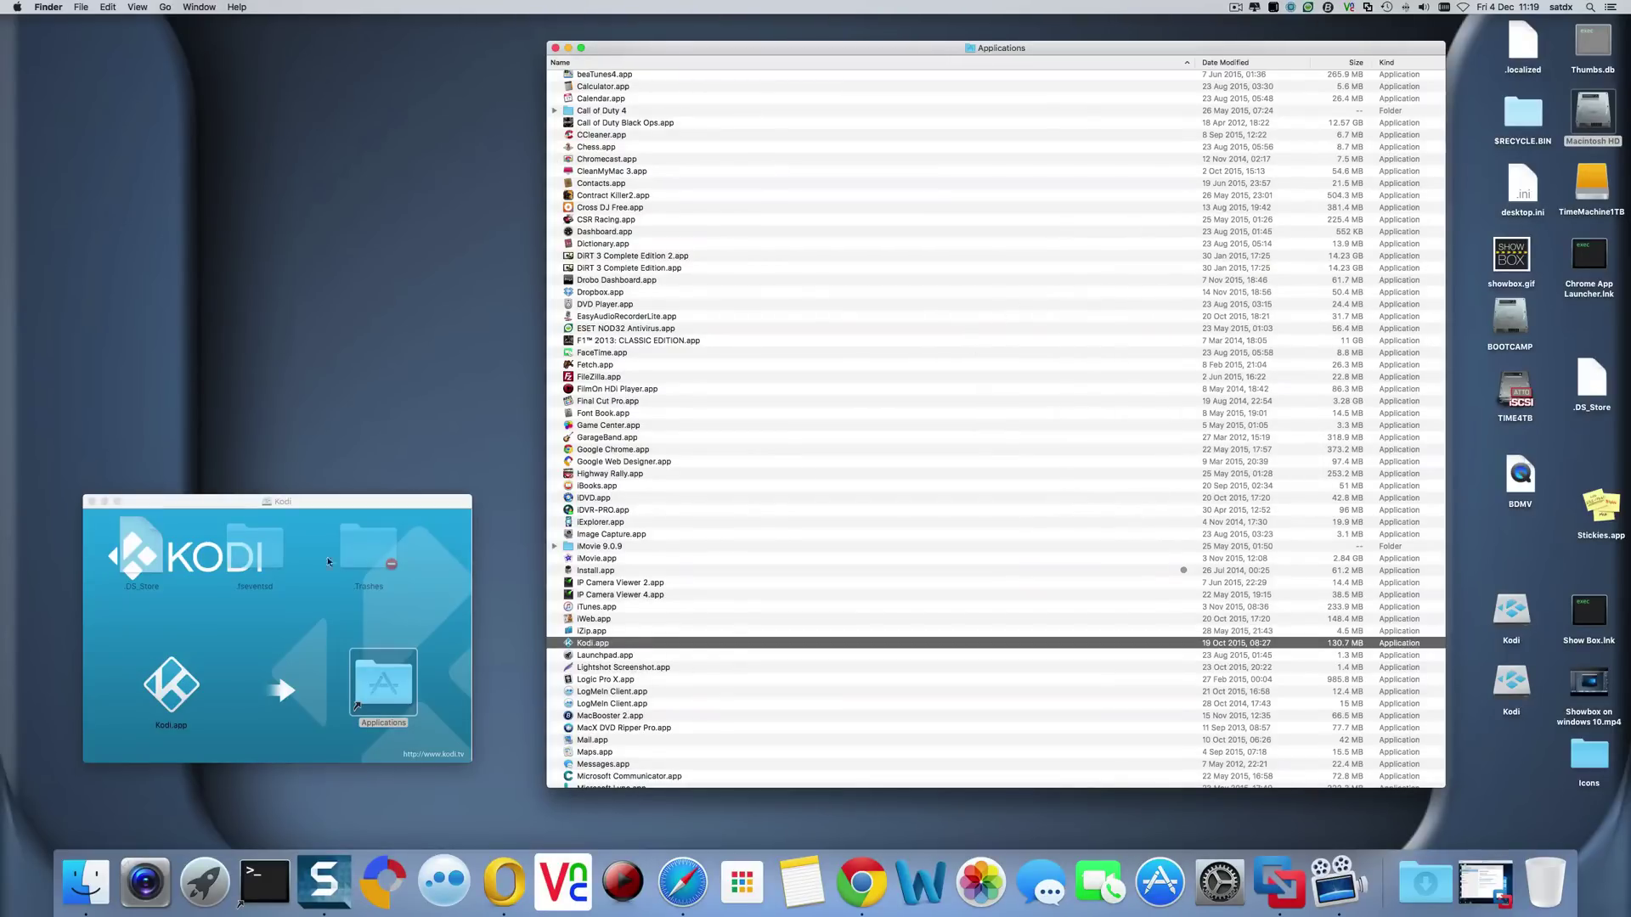
{"action": "left_click", "coordinate": [91, 502]}
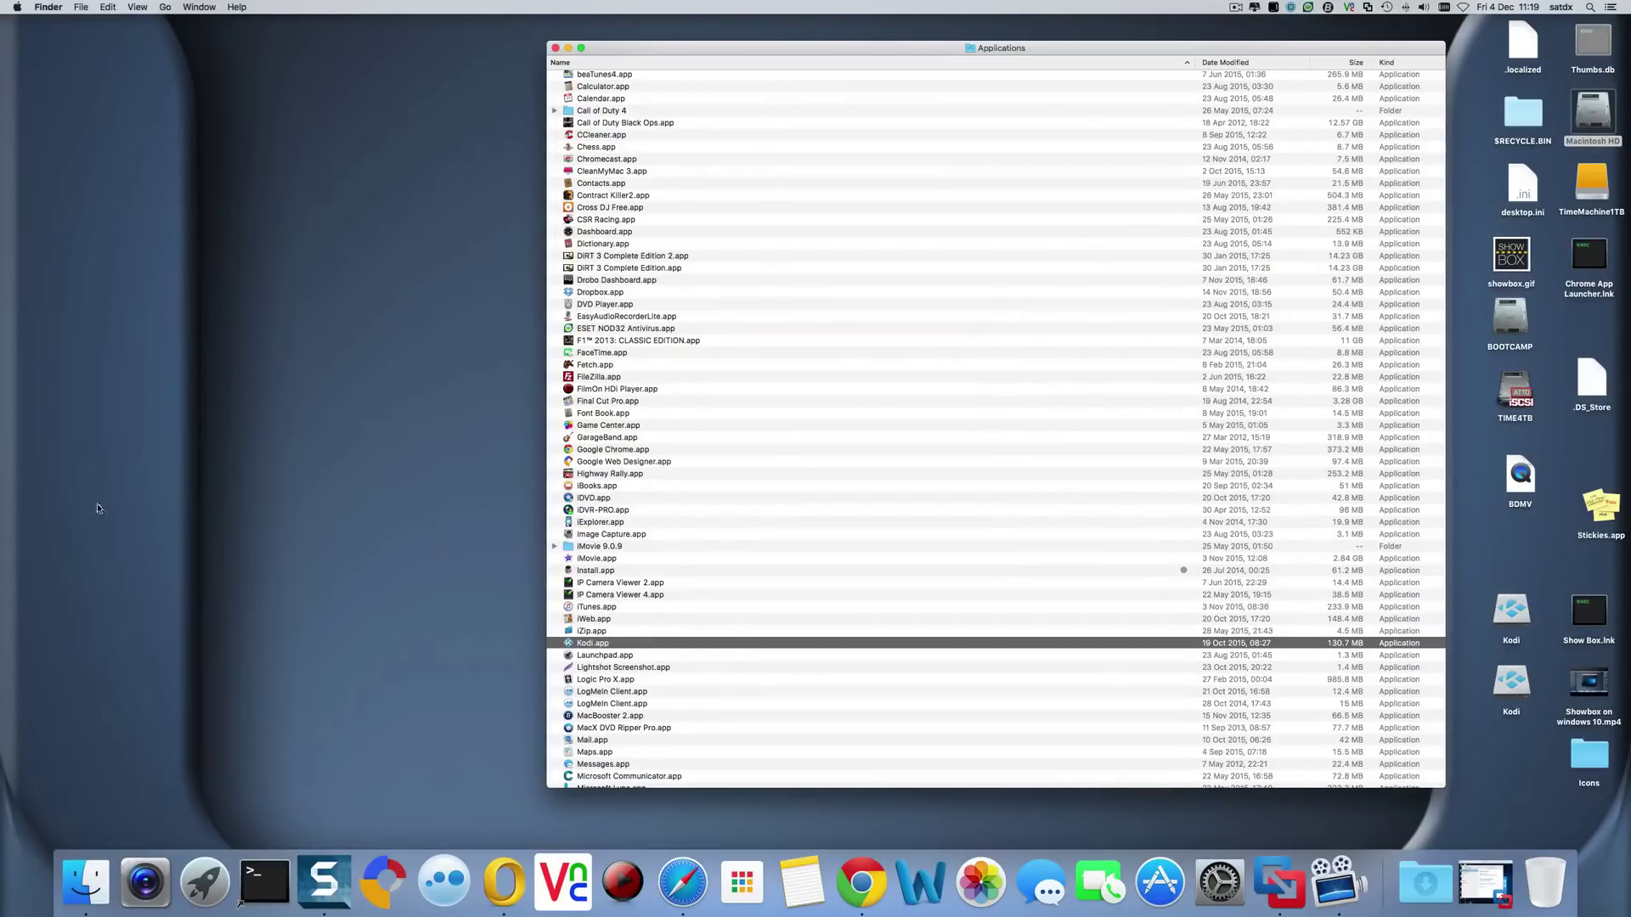
{"action": "double_click", "coordinate": [581, 643]}
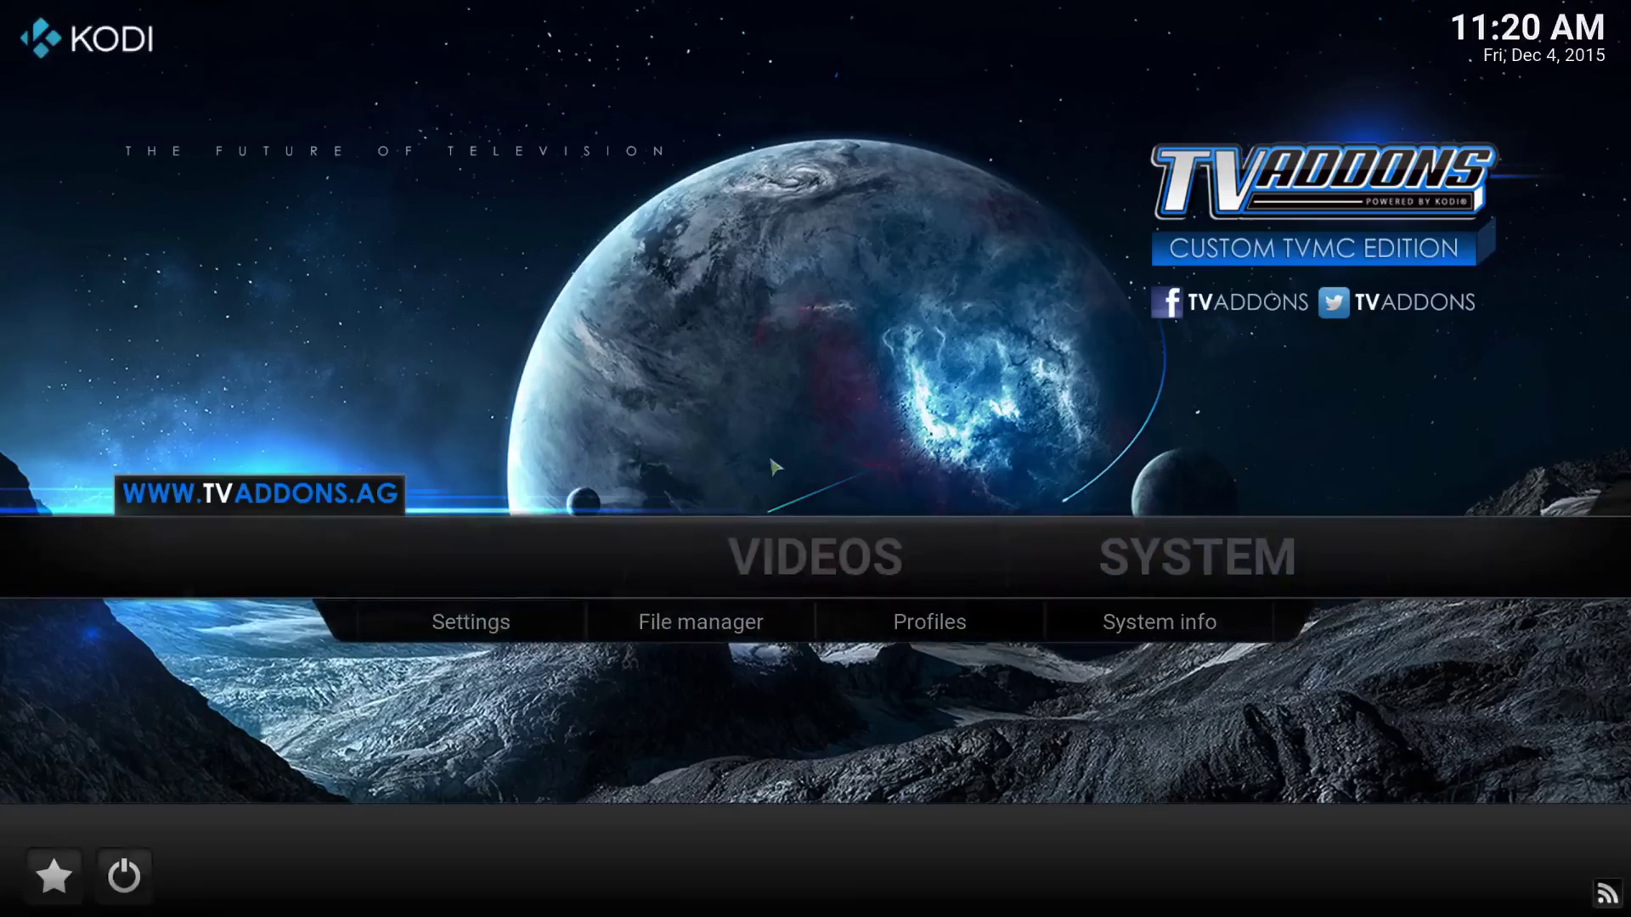
Reinstall repository.metalkettle-1.6.2.zip from the mk source via System > Add-ons > Install from zip file
{"action": "left_click", "coordinate": [1177, 556]}
{"action": "left_click", "coordinate": [399, 607]}
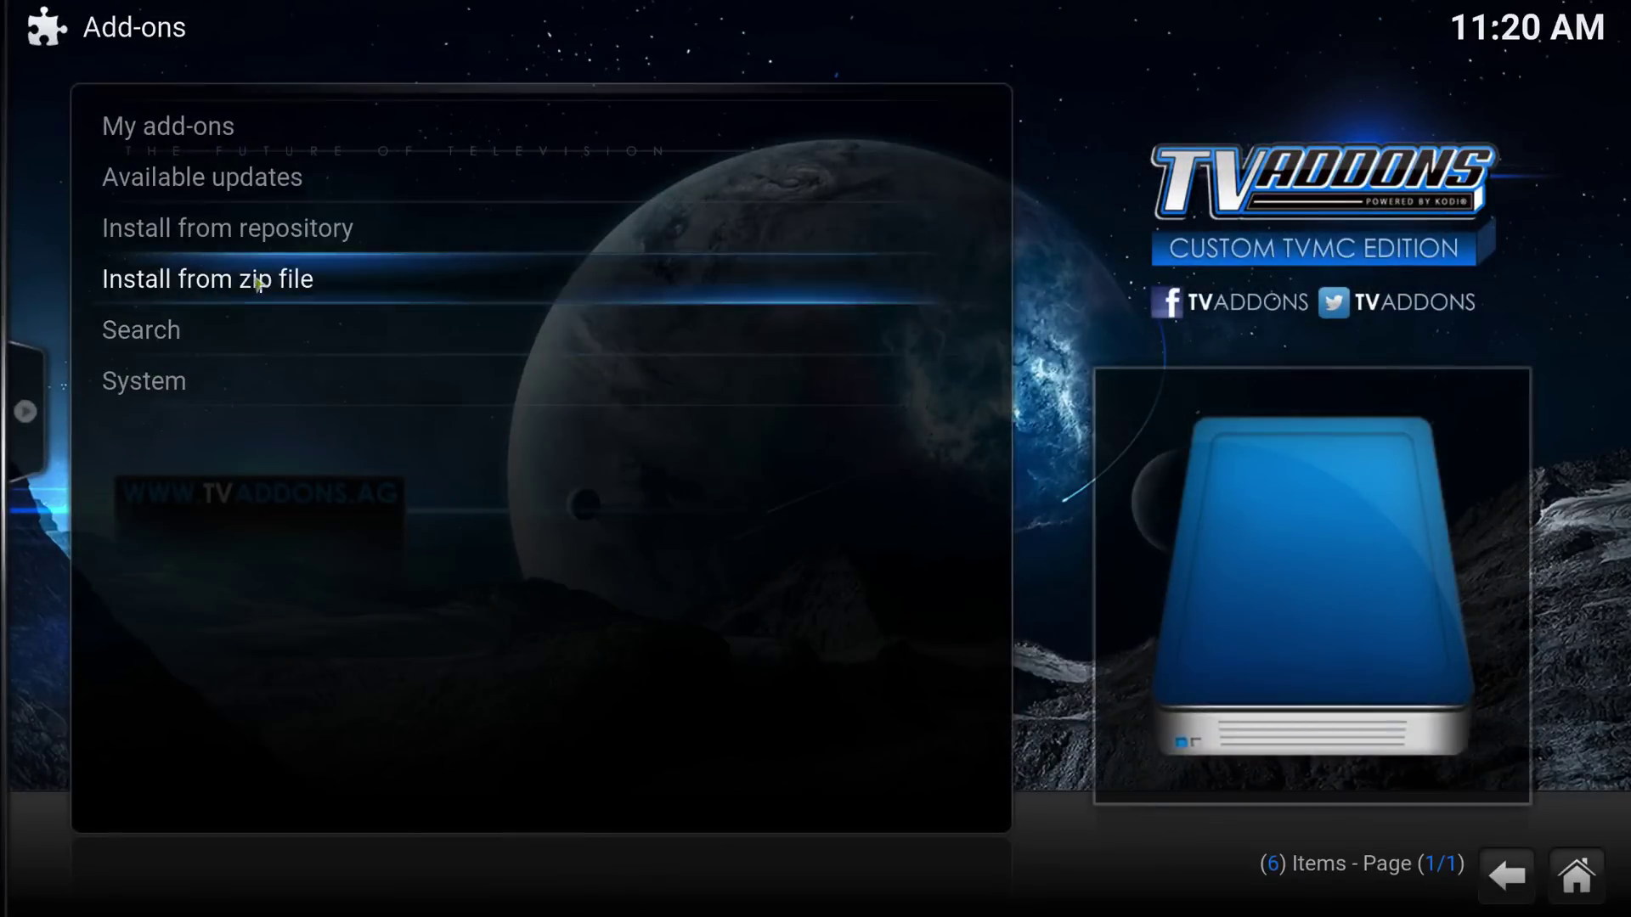
{"action": "left_click", "coordinate": [335, 299]}
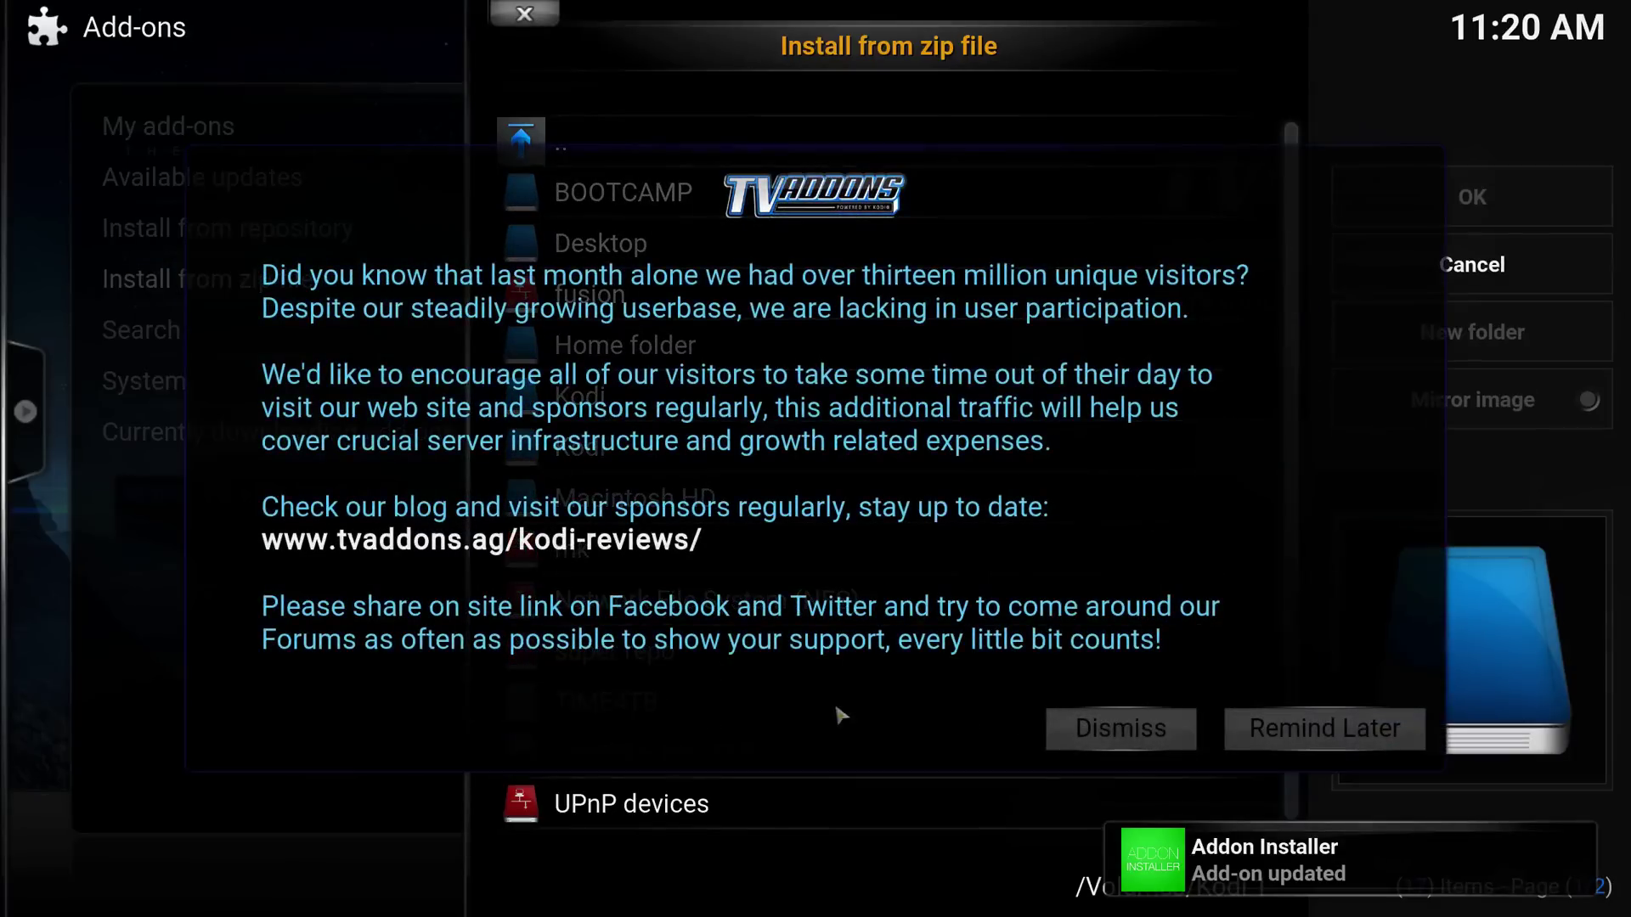
{"action": "left_click", "coordinate": [1136, 728]}
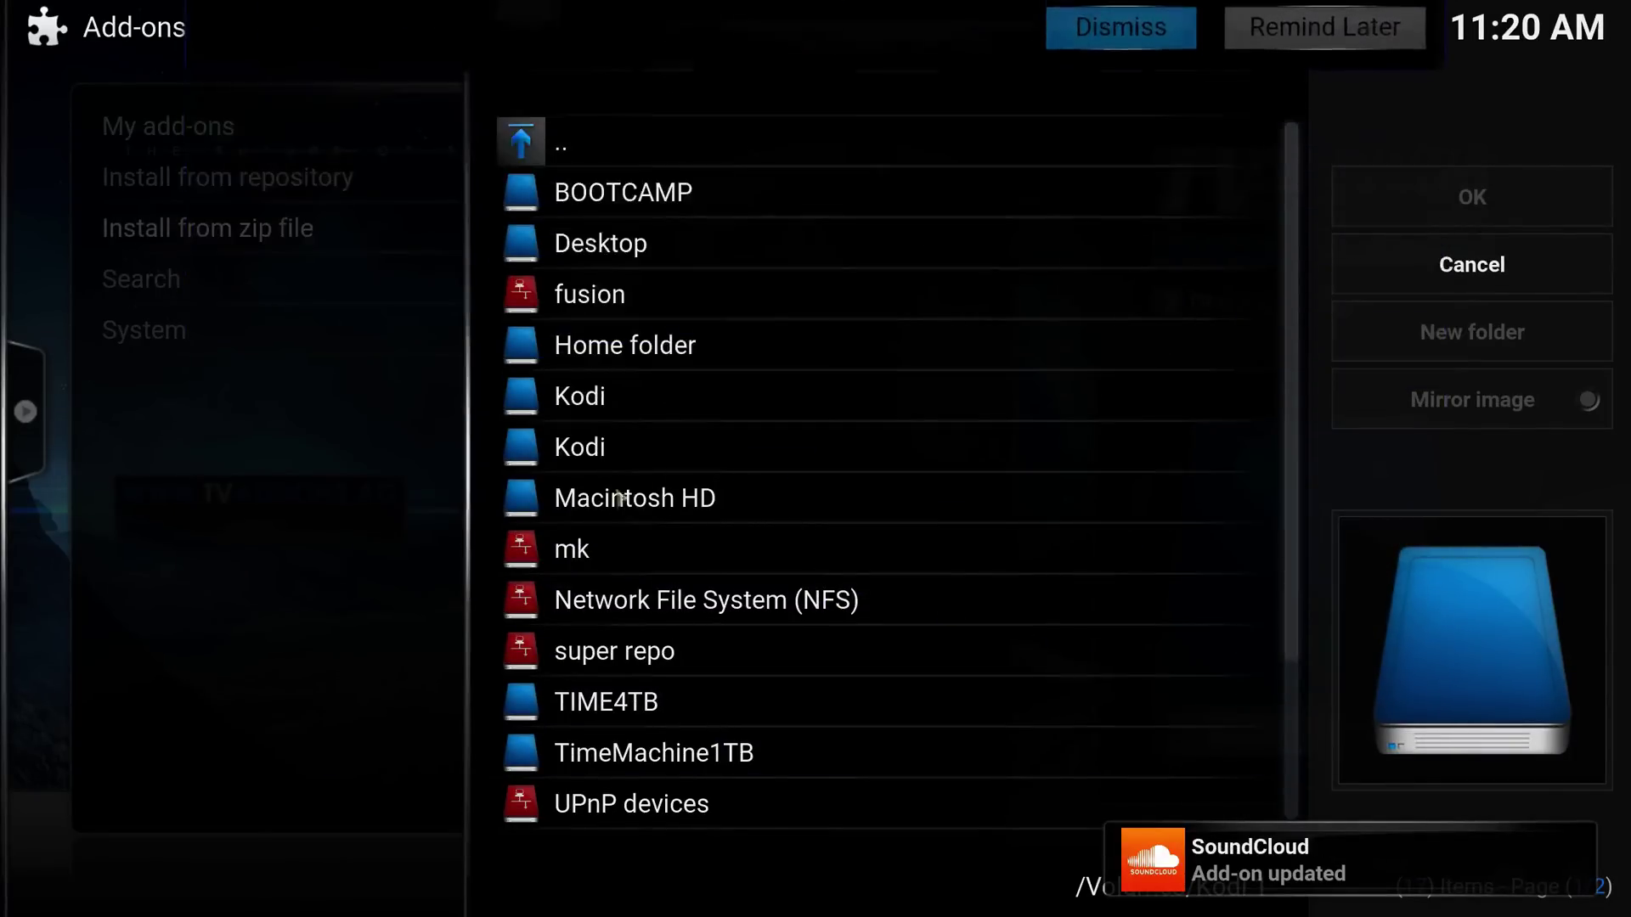
{"action": "left_click", "coordinate": [597, 551]}
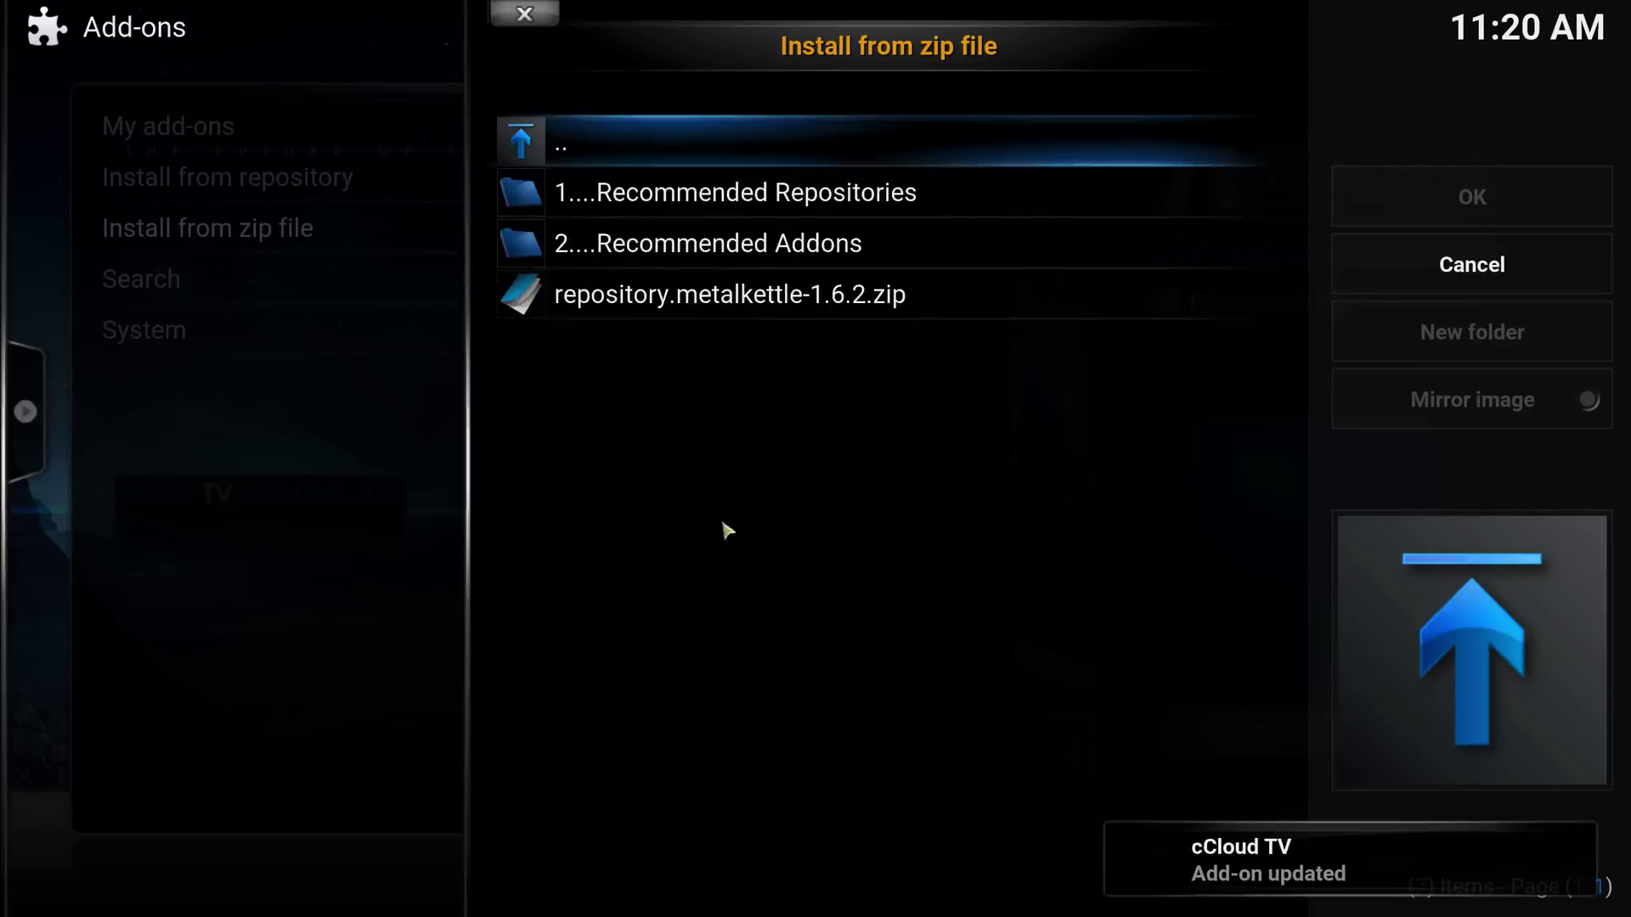
{"action": "left_click", "coordinate": [704, 299]}
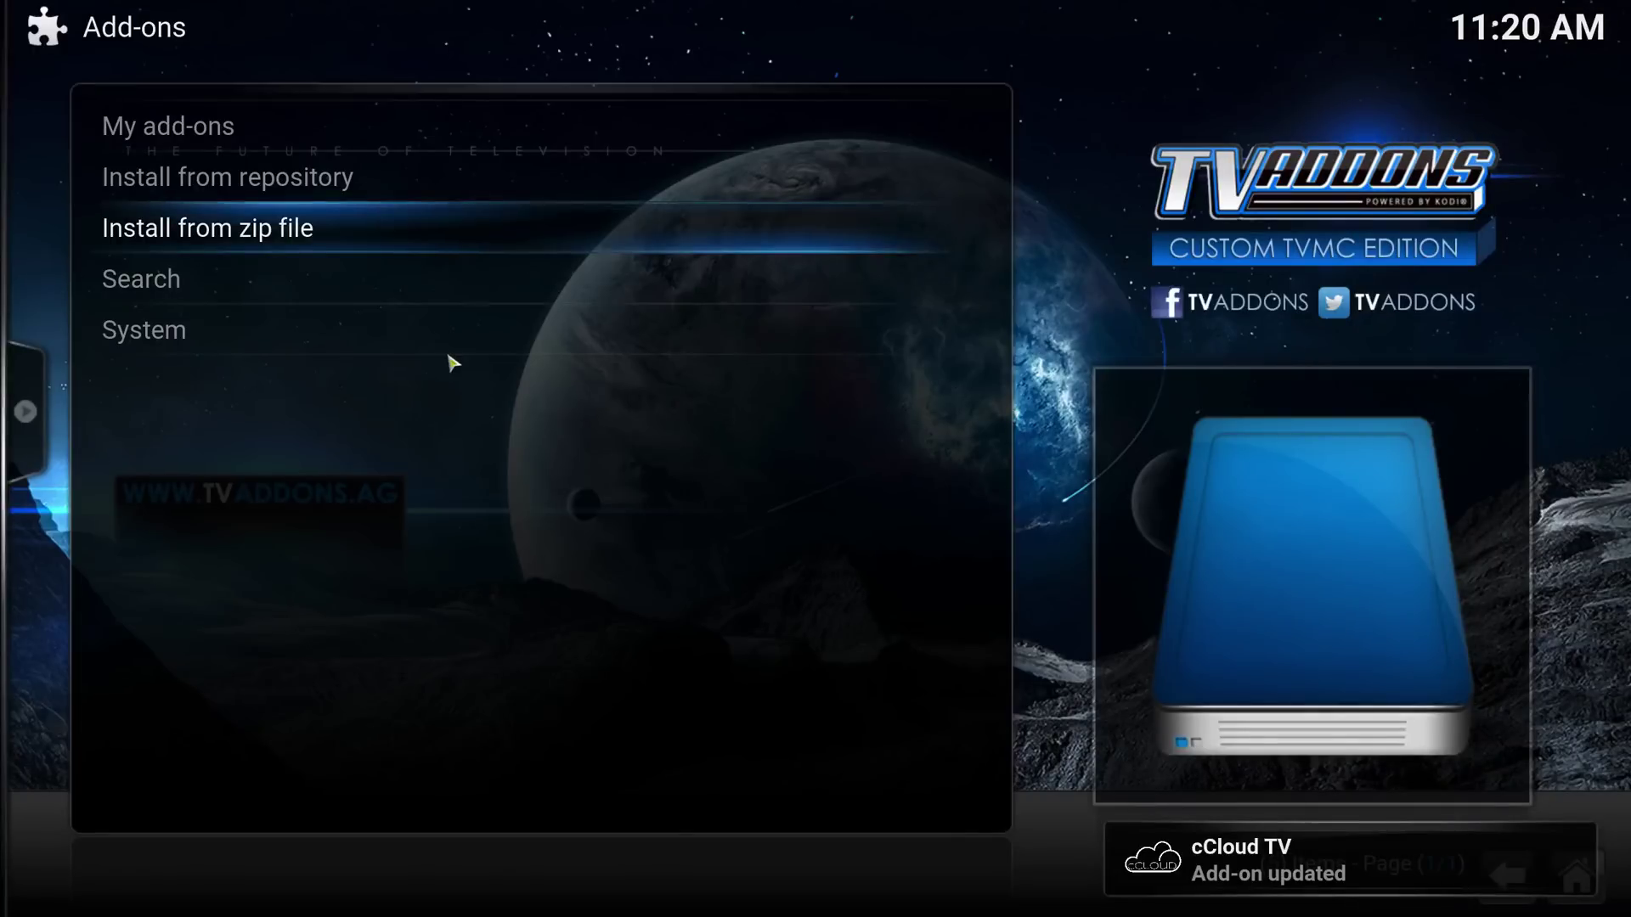
Install the SuperRepo zip from the super repo source's isengard > all folder
{"action": "left_click", "coordinate": [429, 242]}
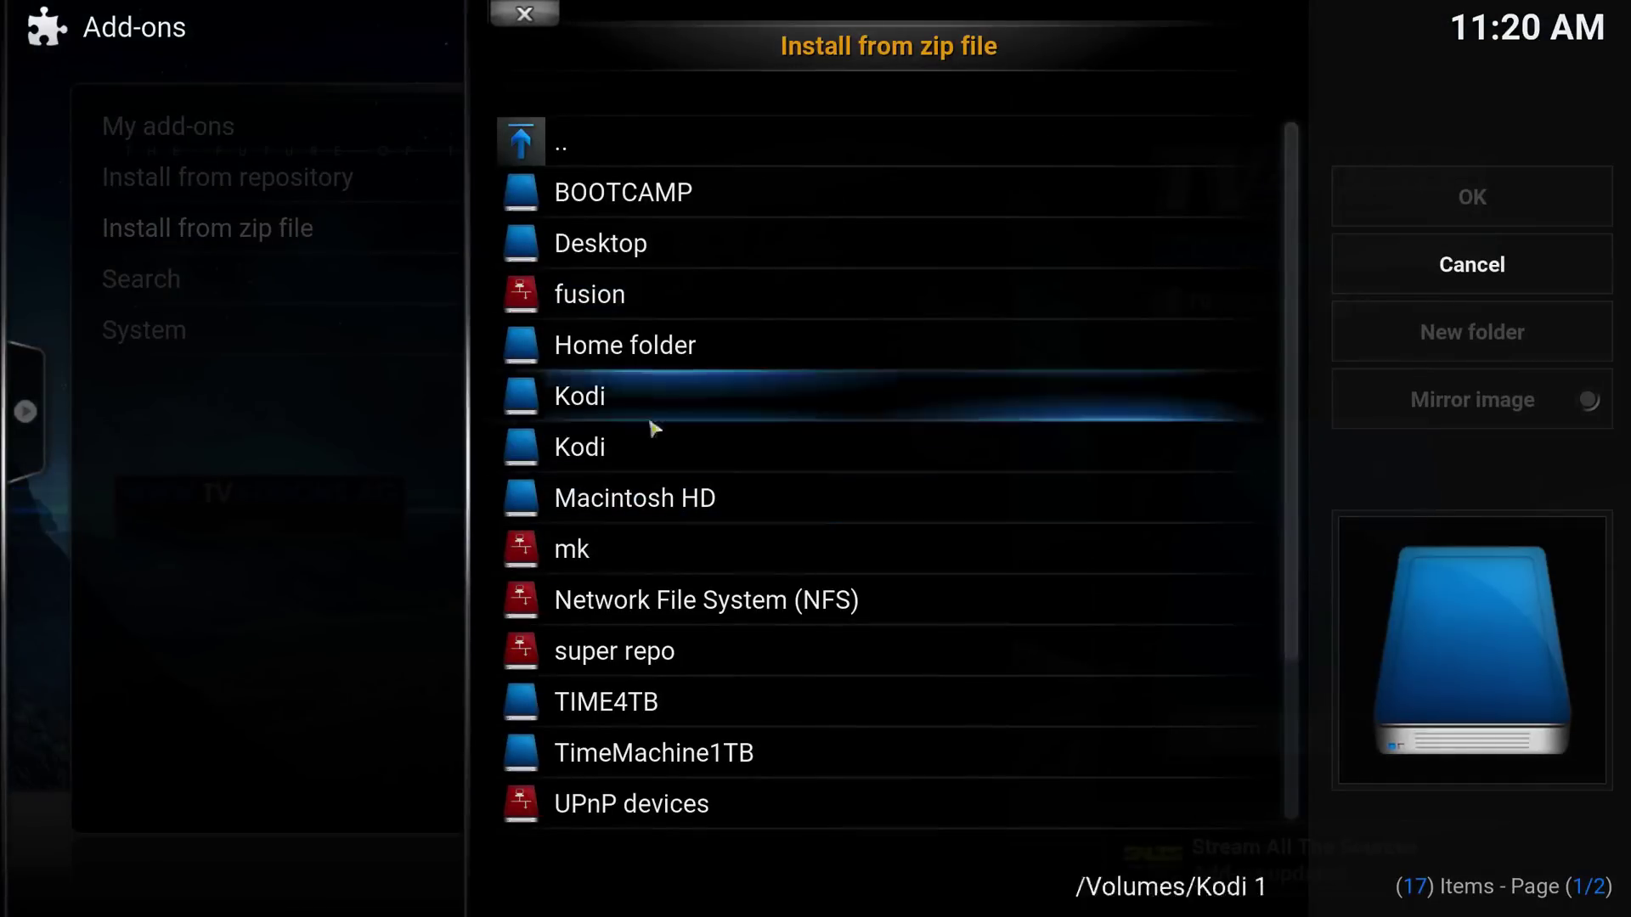
{"action": "left_click", "coordinate": [643, 652]}
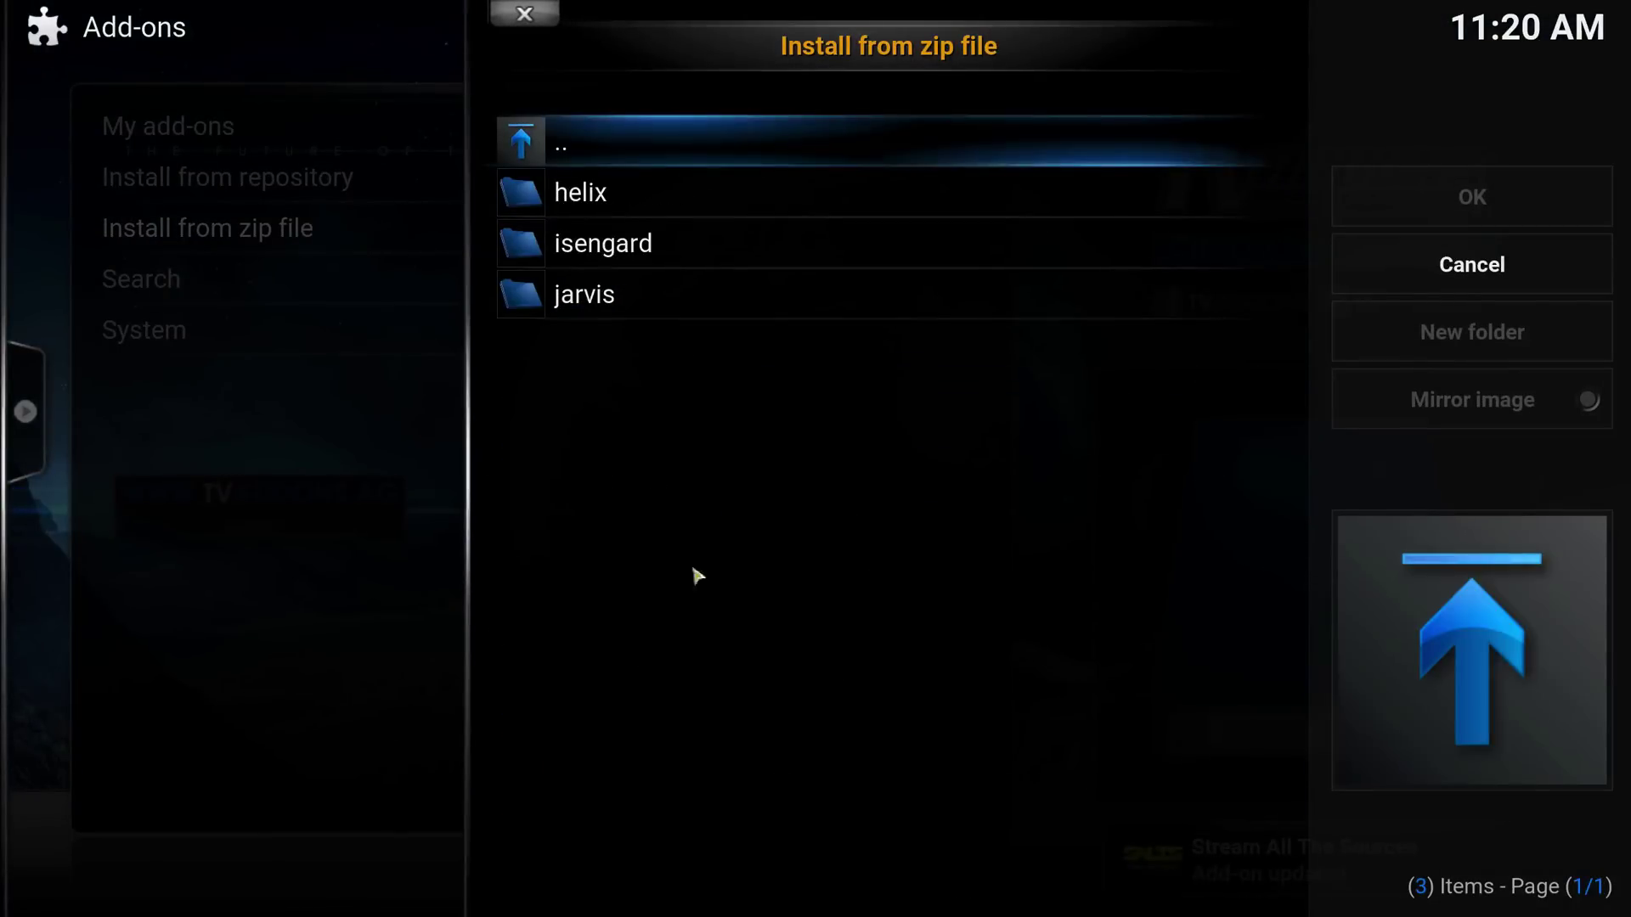
{"action": "left_click", "coordinate": [601, 255]}
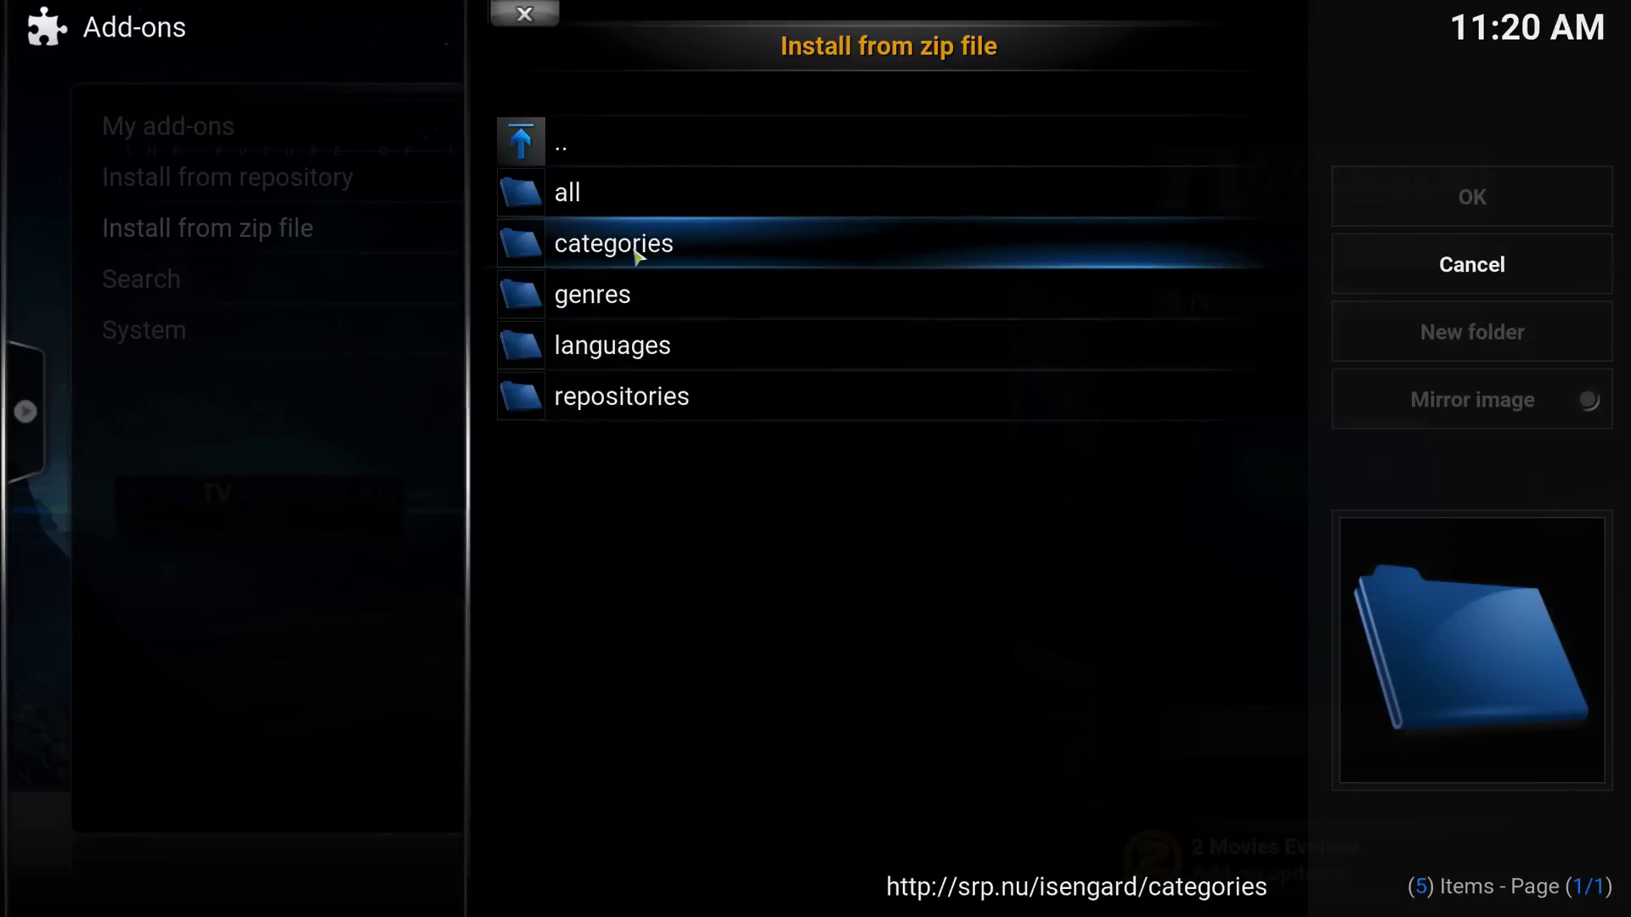
{"action": "left_click", "coordinate": [616, 198]}
{"action": "left_click", "coordinate": [645, 202]}
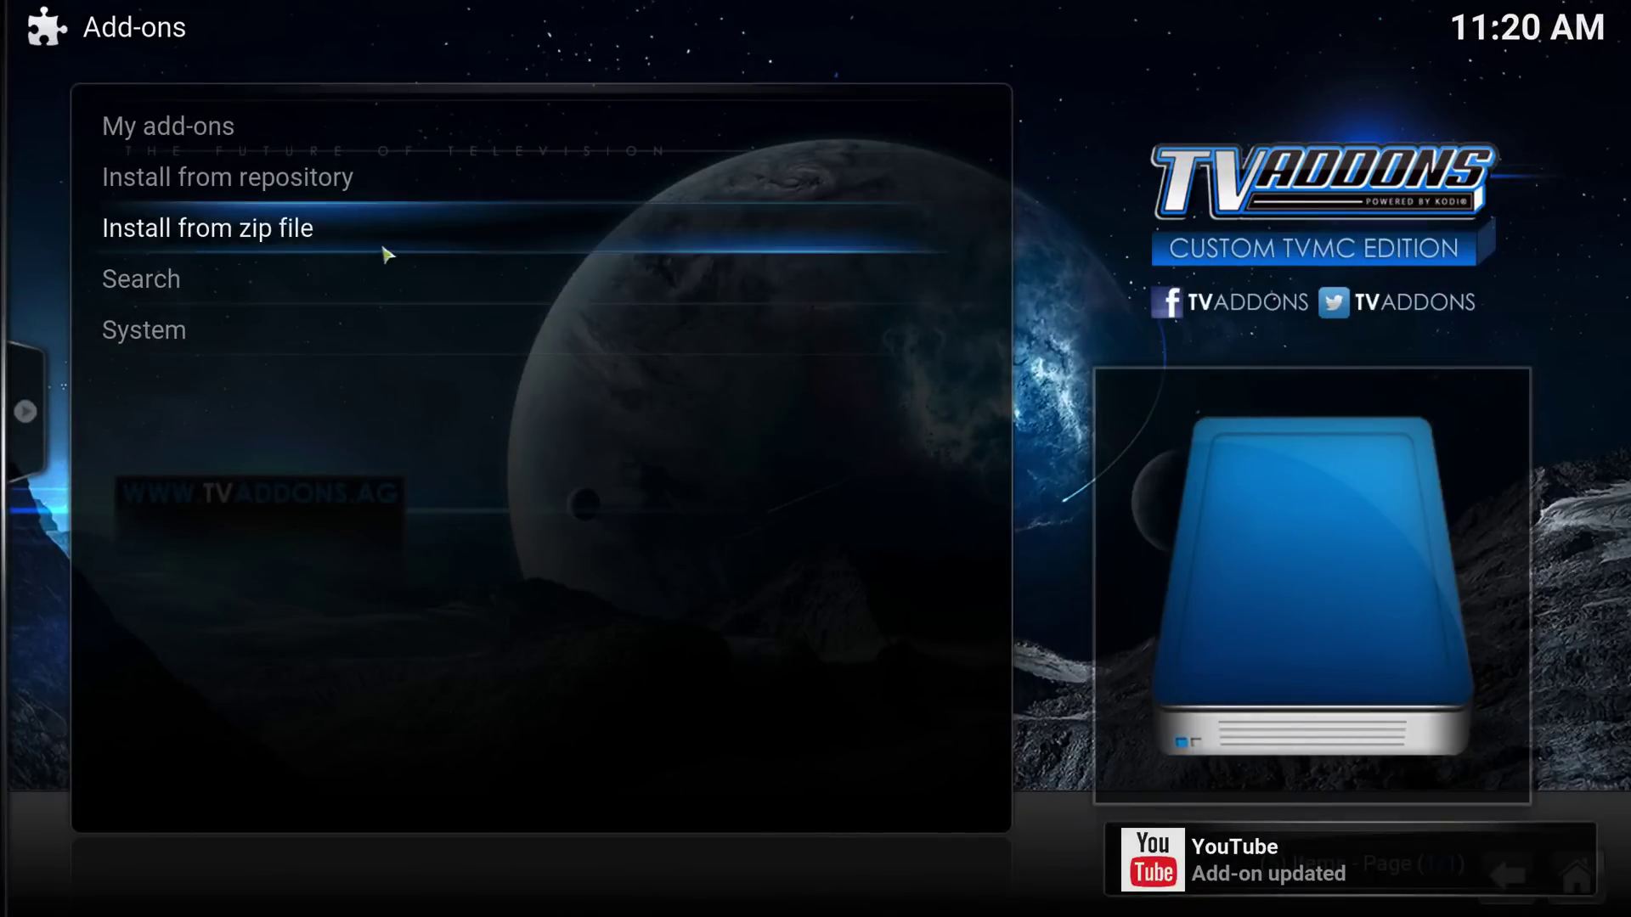
Install XunityTalk_Repository.zip from the xfinity source
{"action": "left_click", "coordinate": [334, 243]}
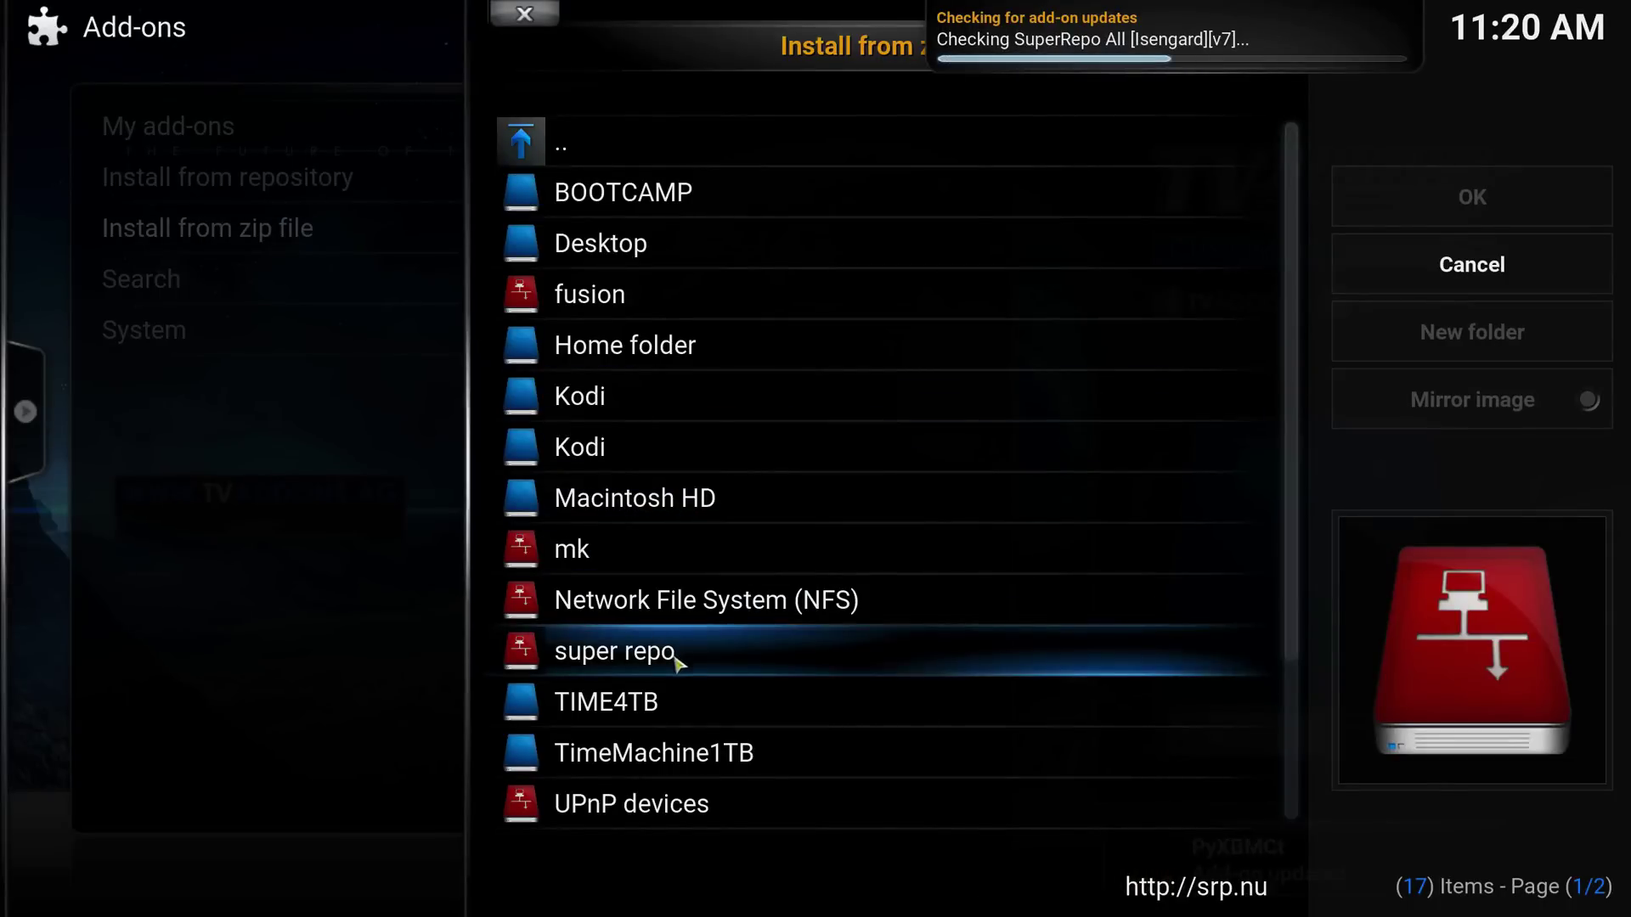
{"action": "scroll", "coordinate": [686, 693], "scroll_direction": "down", "scroll_amount": 4}
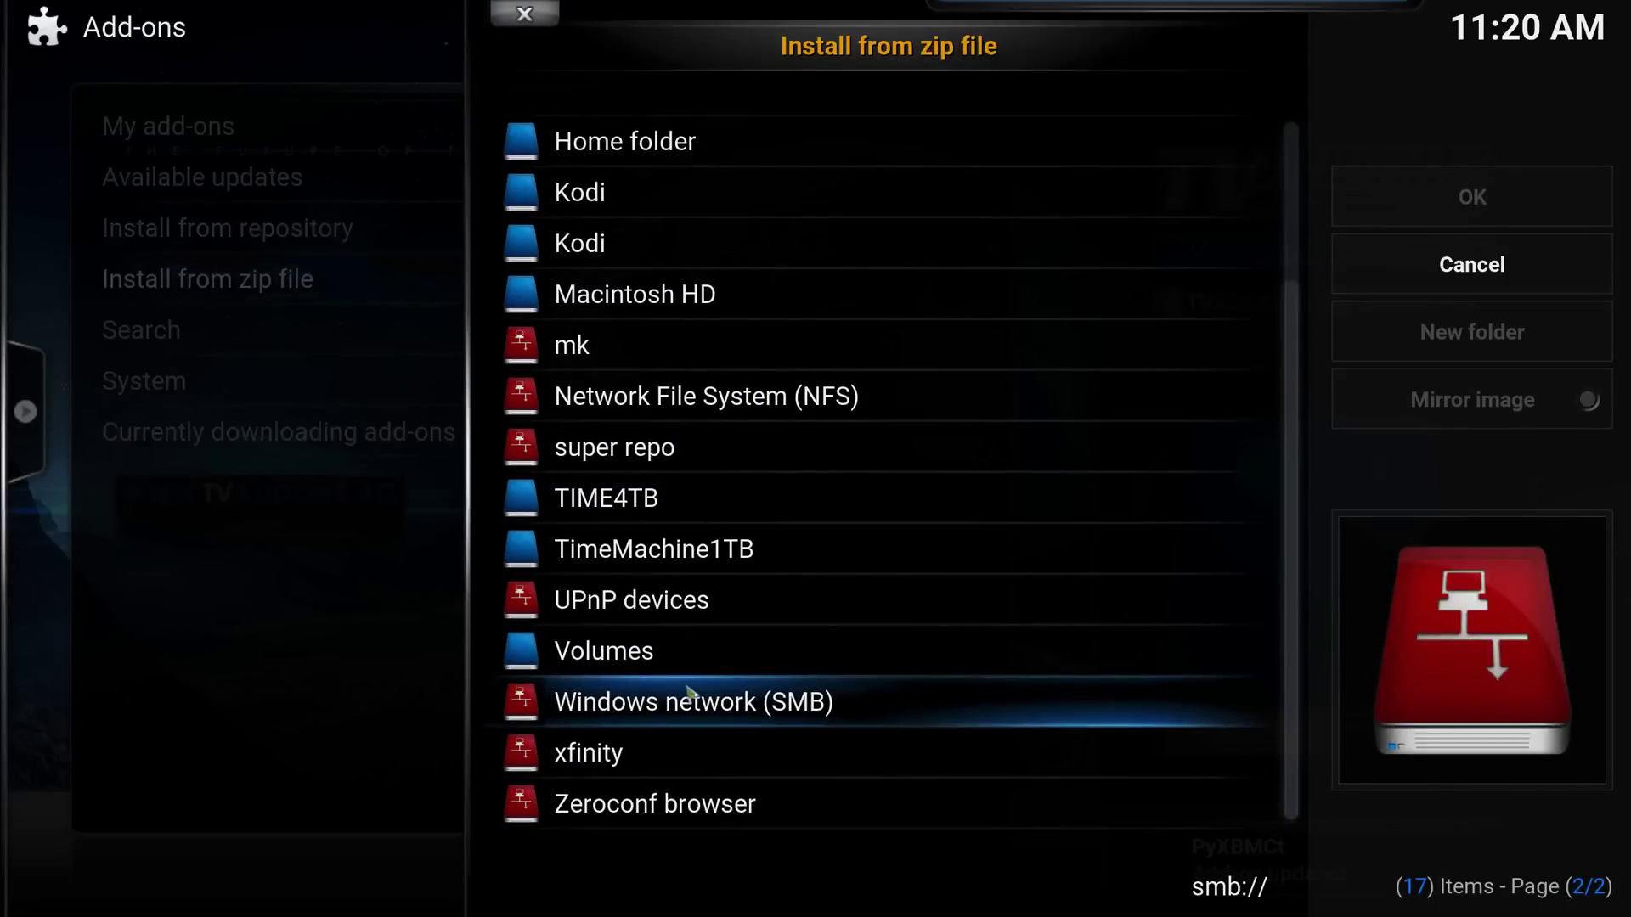
{"action": "left_click", "coordinate": [619, 754]}
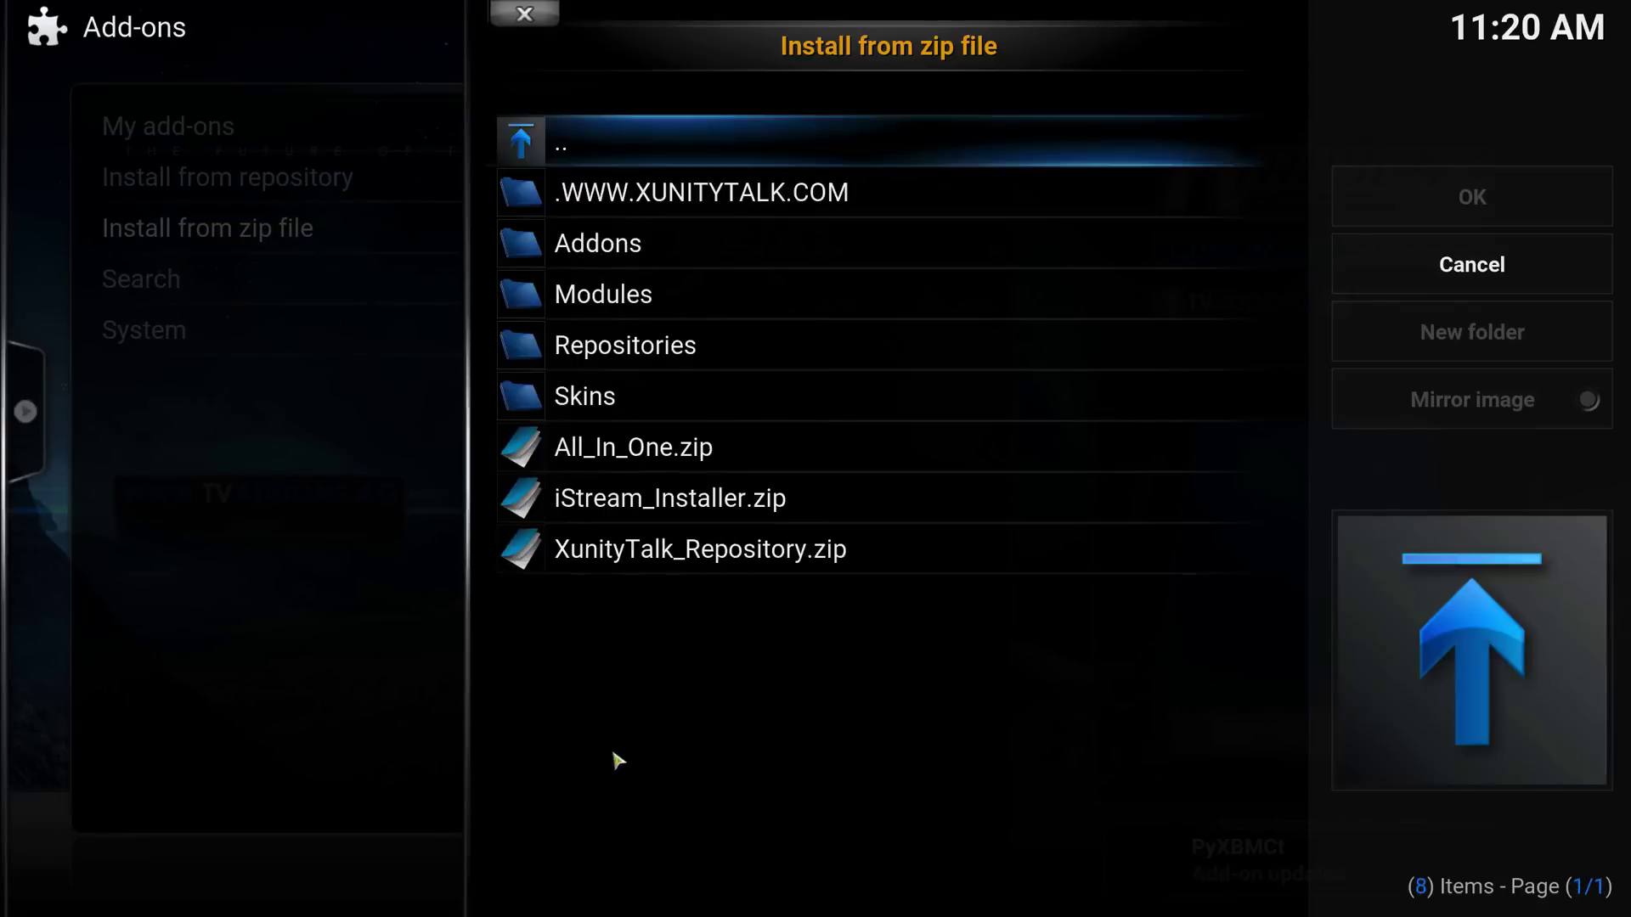
{"action": "left_click", "coordinate": [744, 561]}
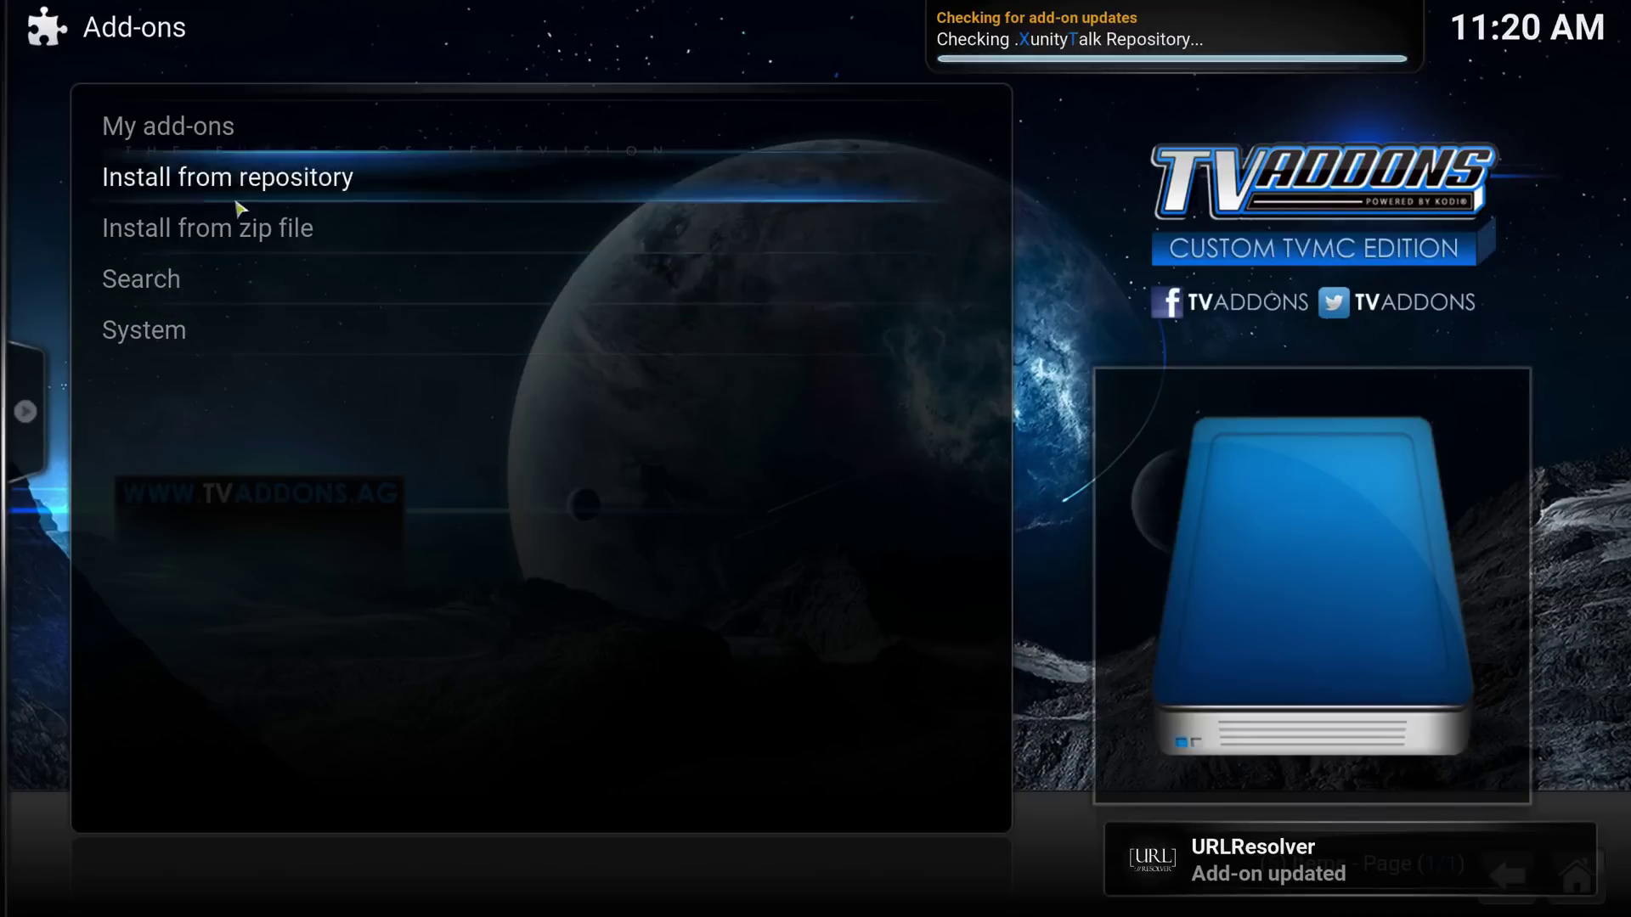
Browse the Video add-ons category across all installed repositories
{"action": "left_click", "coordinate": [329, 188]}
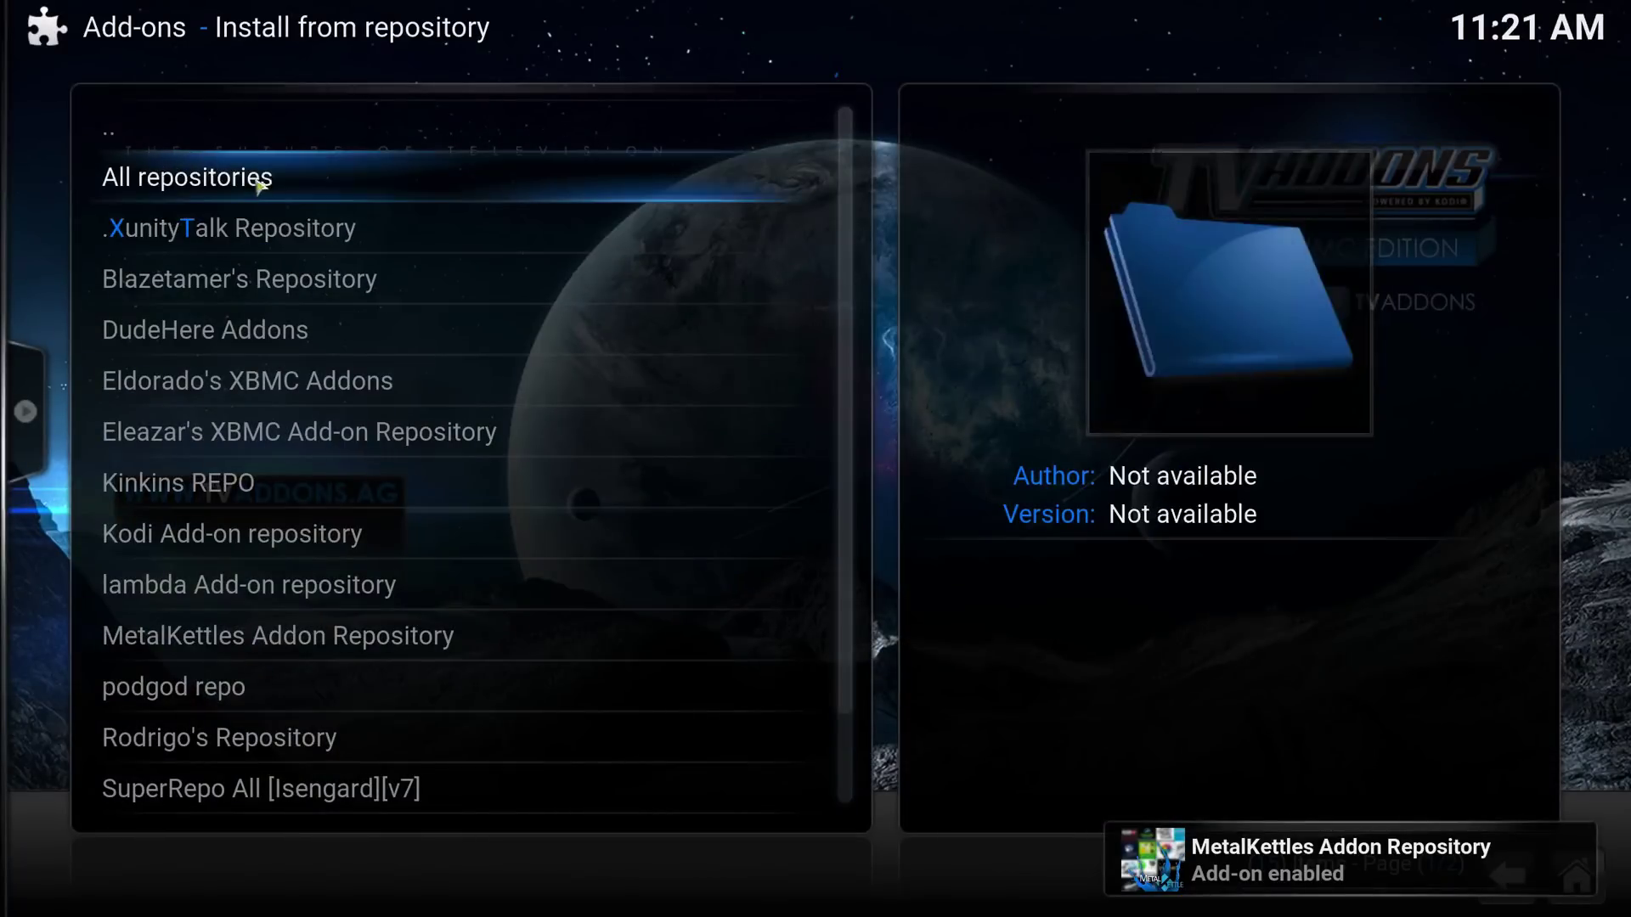
{"action": "left_click", "coordinate": [259, 180]}
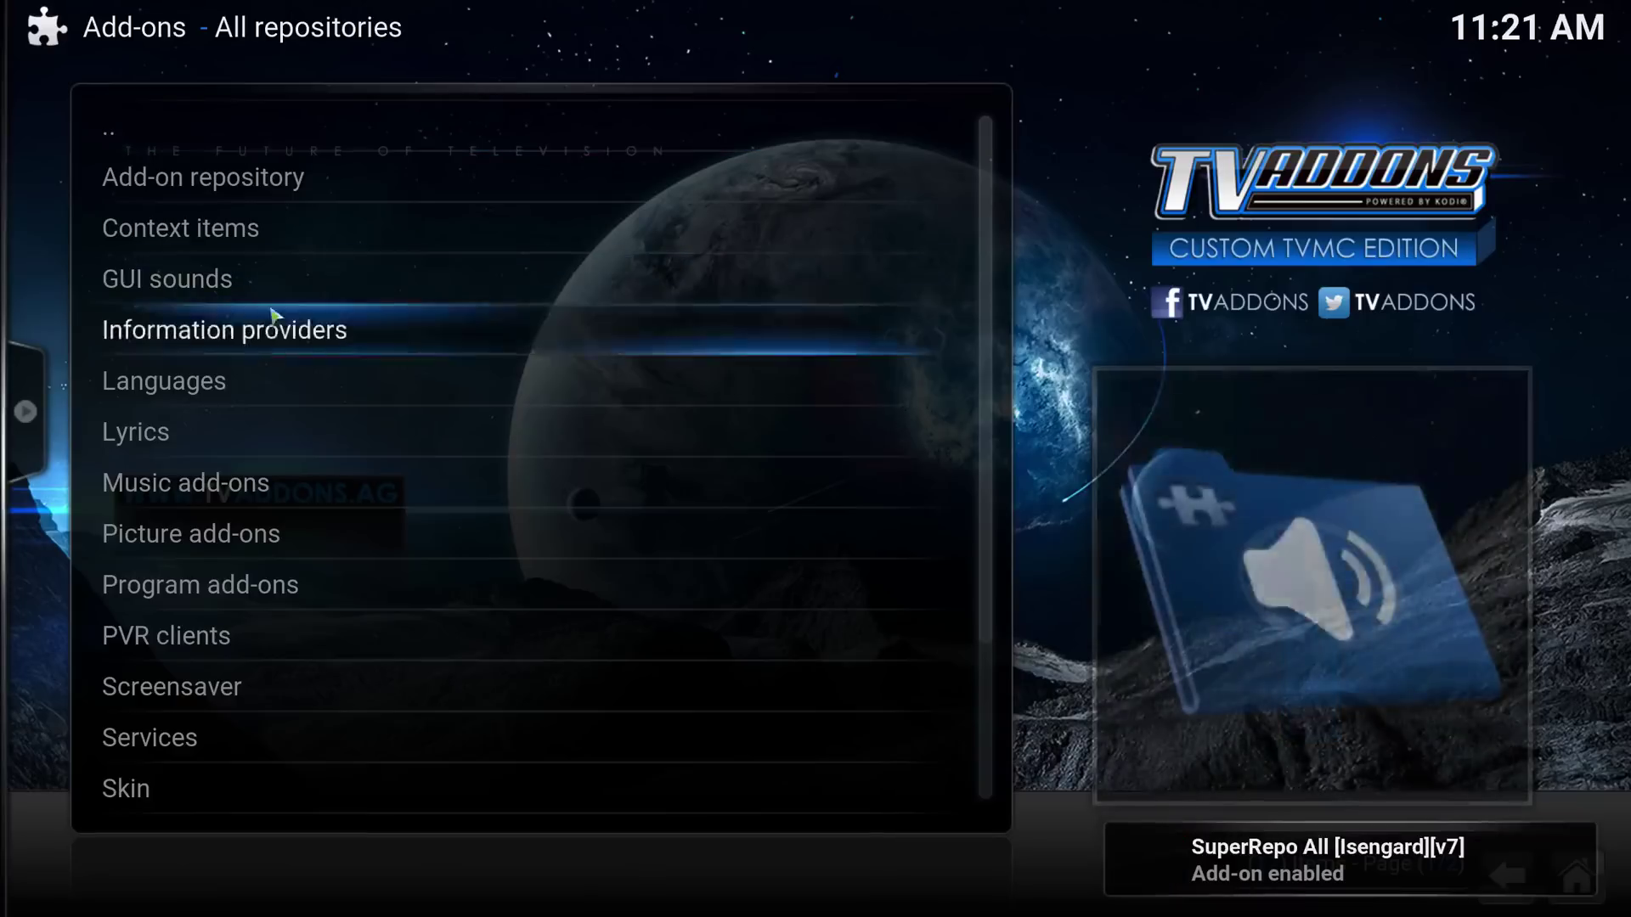
{"action": "scroll", "coordinate": [262, 407], "scroll_direction": "down", "scroll_amount": 3}
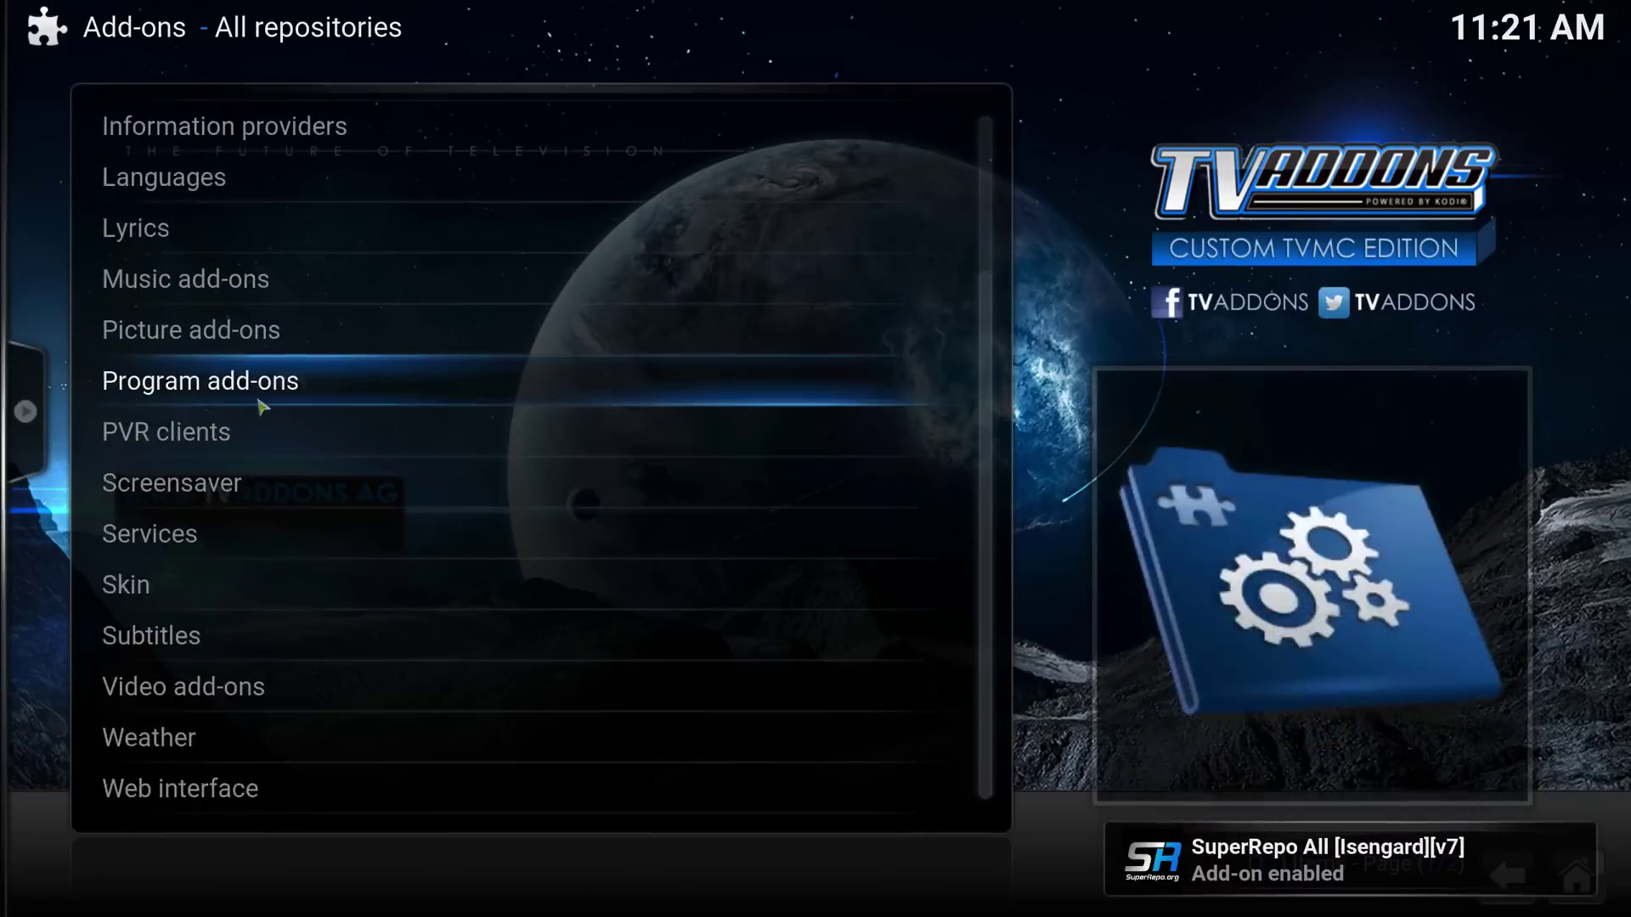
{"action": "left_click", "coordinate": [255, 688]}
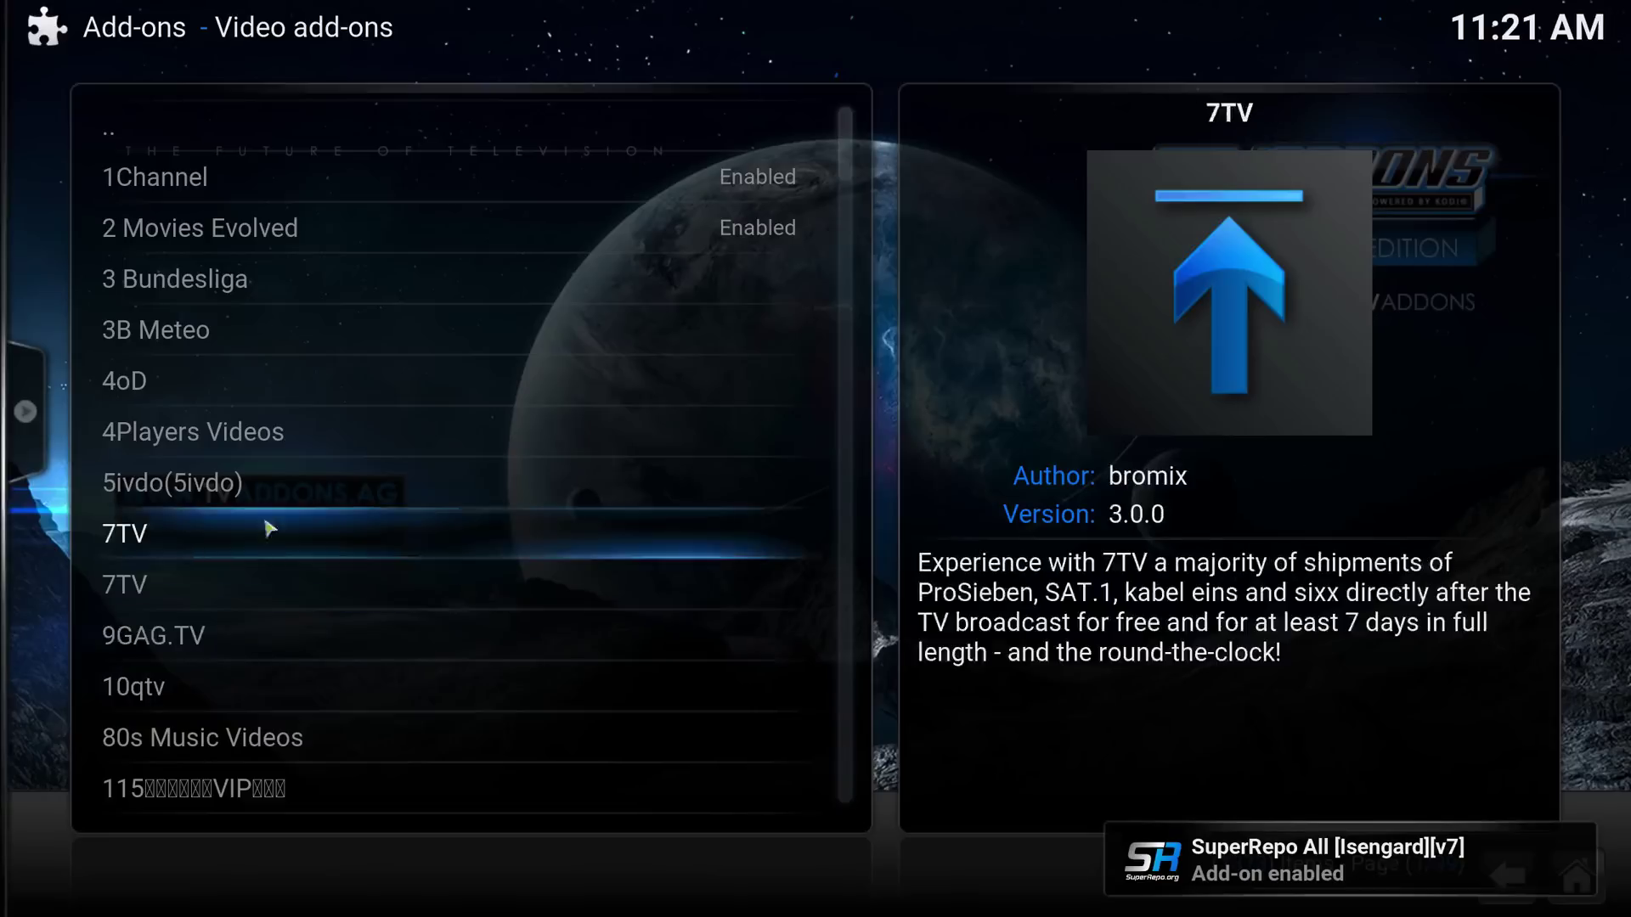
Scroll down the Video add-ons list to Cartoon HD Extra
{"action": "scroll", "coordinate": [270, 509], "scroll_direction": "down", "scroll_amount": 3}
{"action": "scroll", "coordinate": [271, 509], "scroll_direction": "down", "scroll_amount": 20}
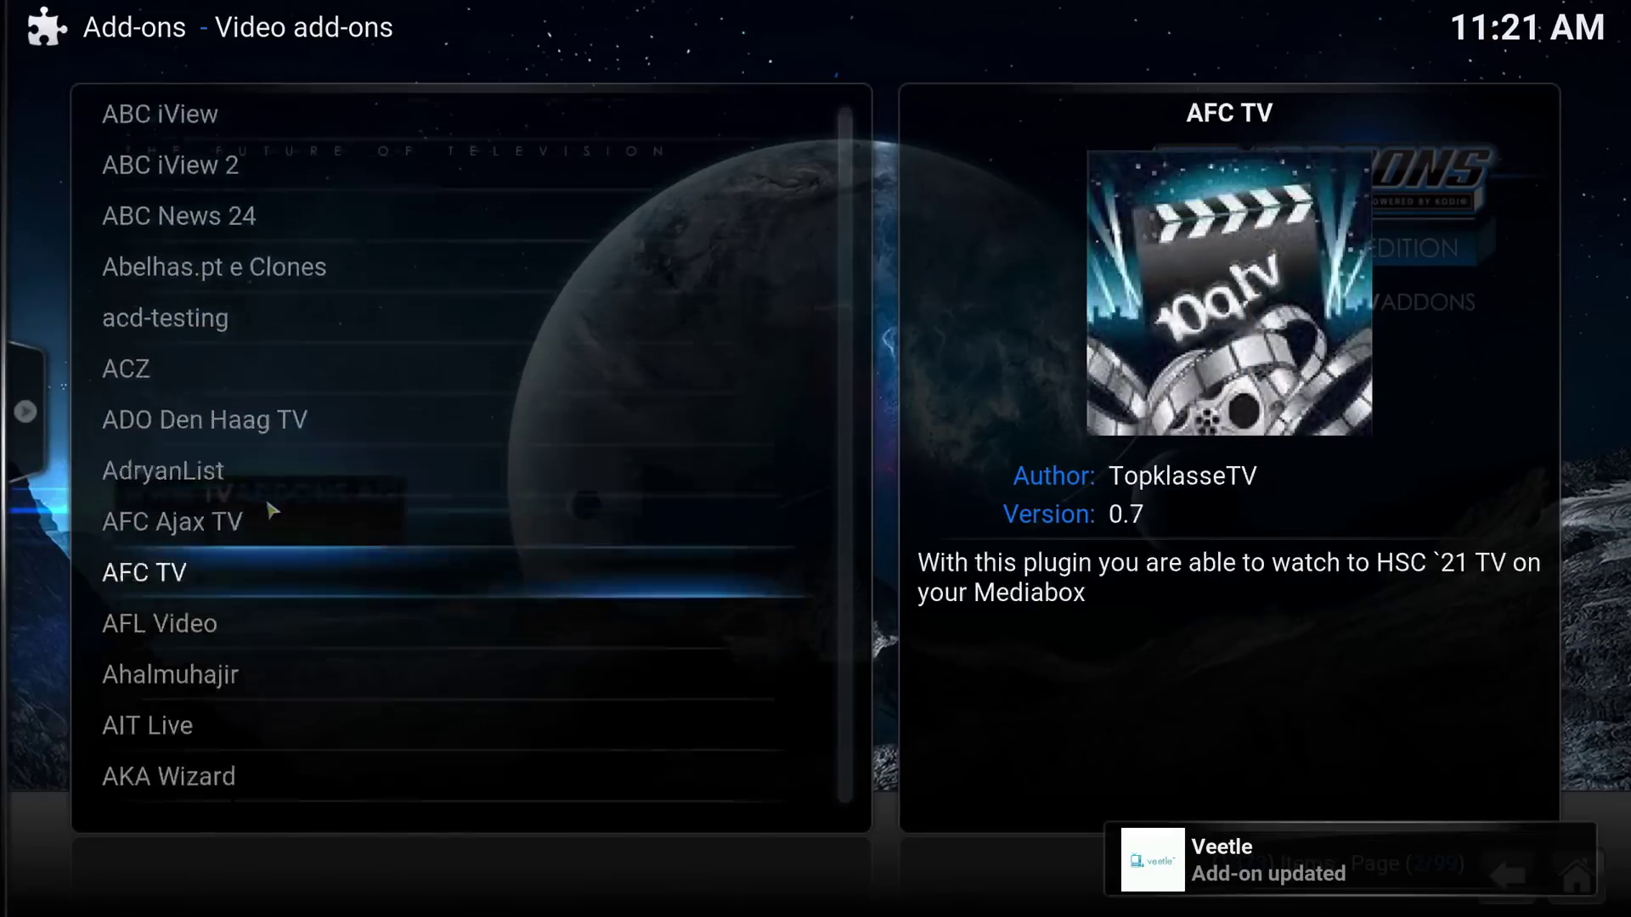
{"action": "scroll", "coordinate": [272, 510], "scroll_direction": "down", "scroll_amount": 20}
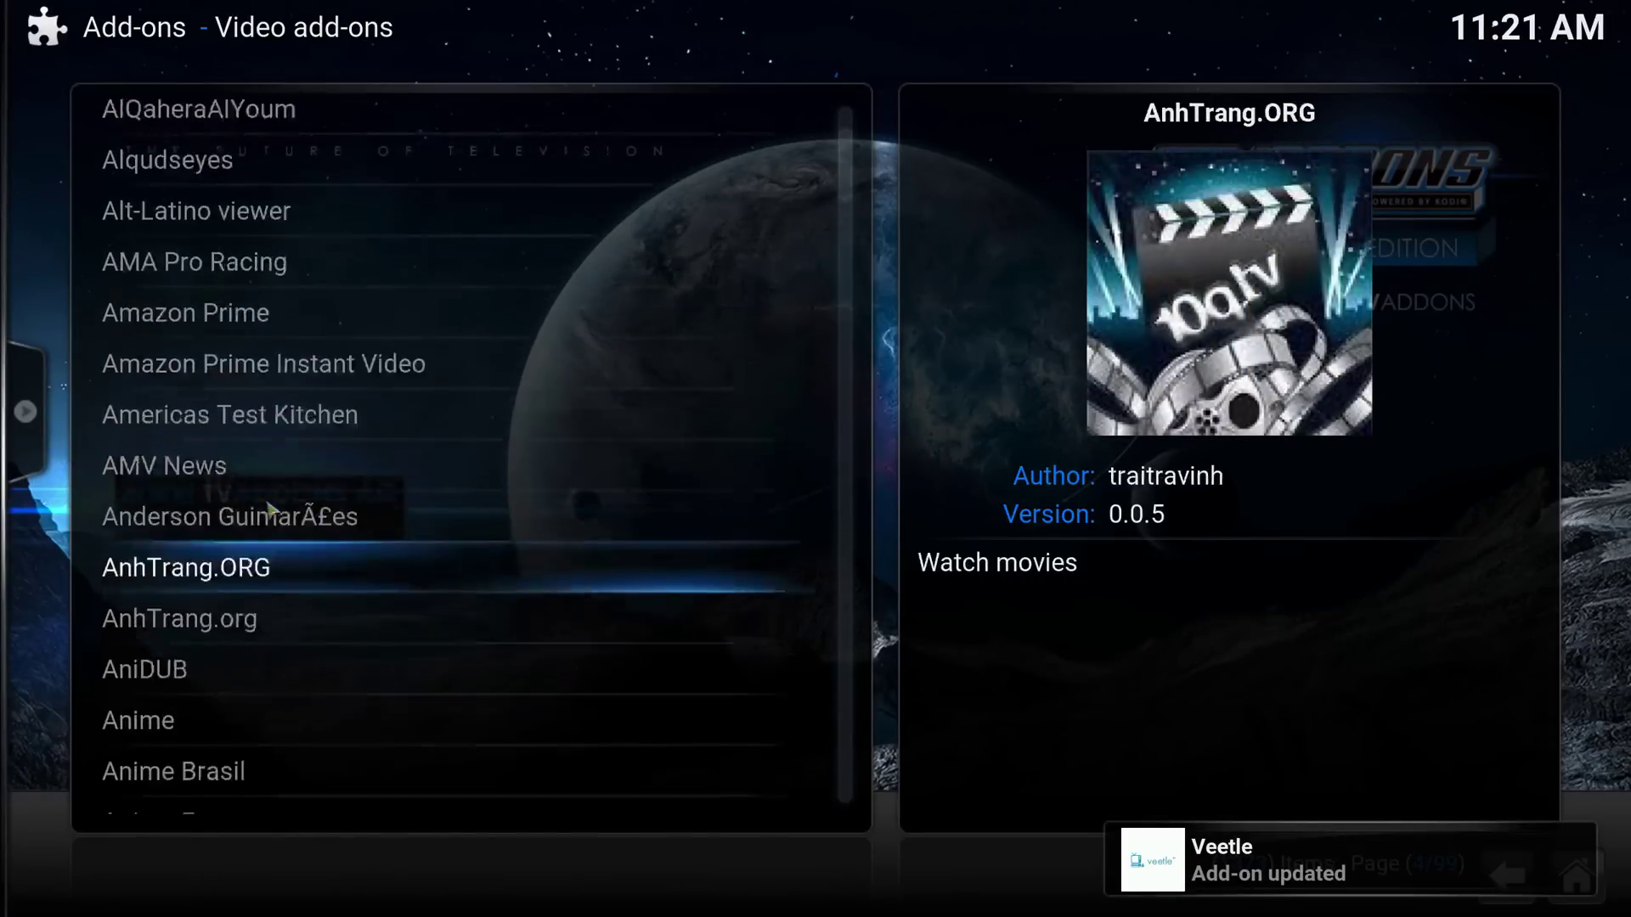
{"action": "scroll", "coordinate": [270, 509], "scroll_direction": "down", "scroll_amount": 20}
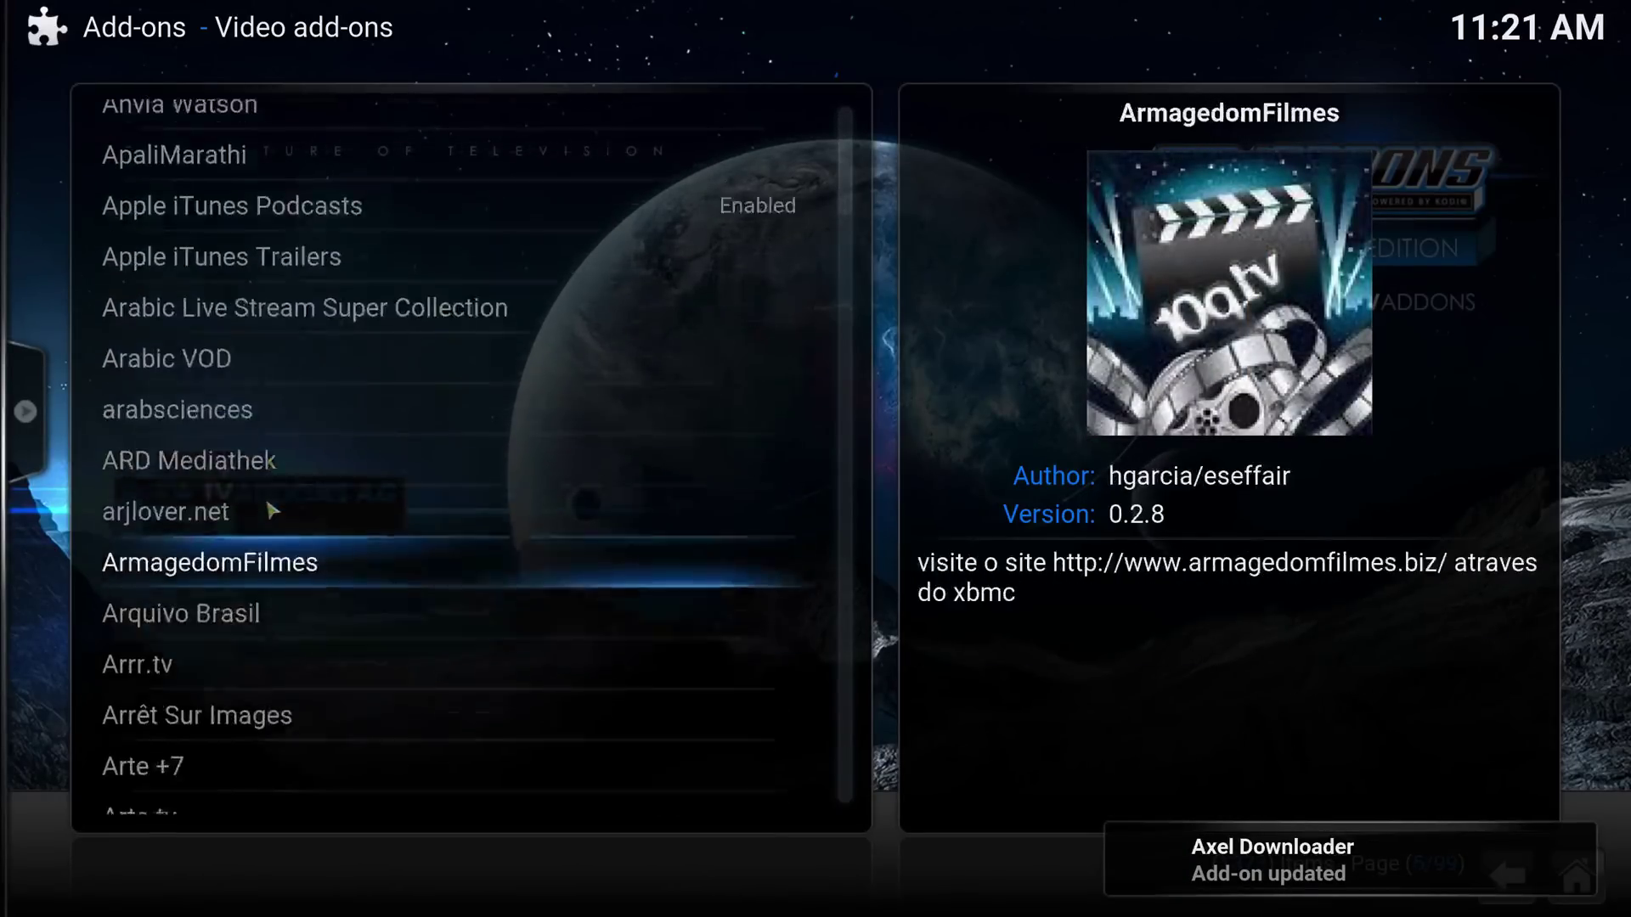
{"action": "scroll", "coordinate": [270, 510], "scroll_direction": "down", "scroll_amount": 15}
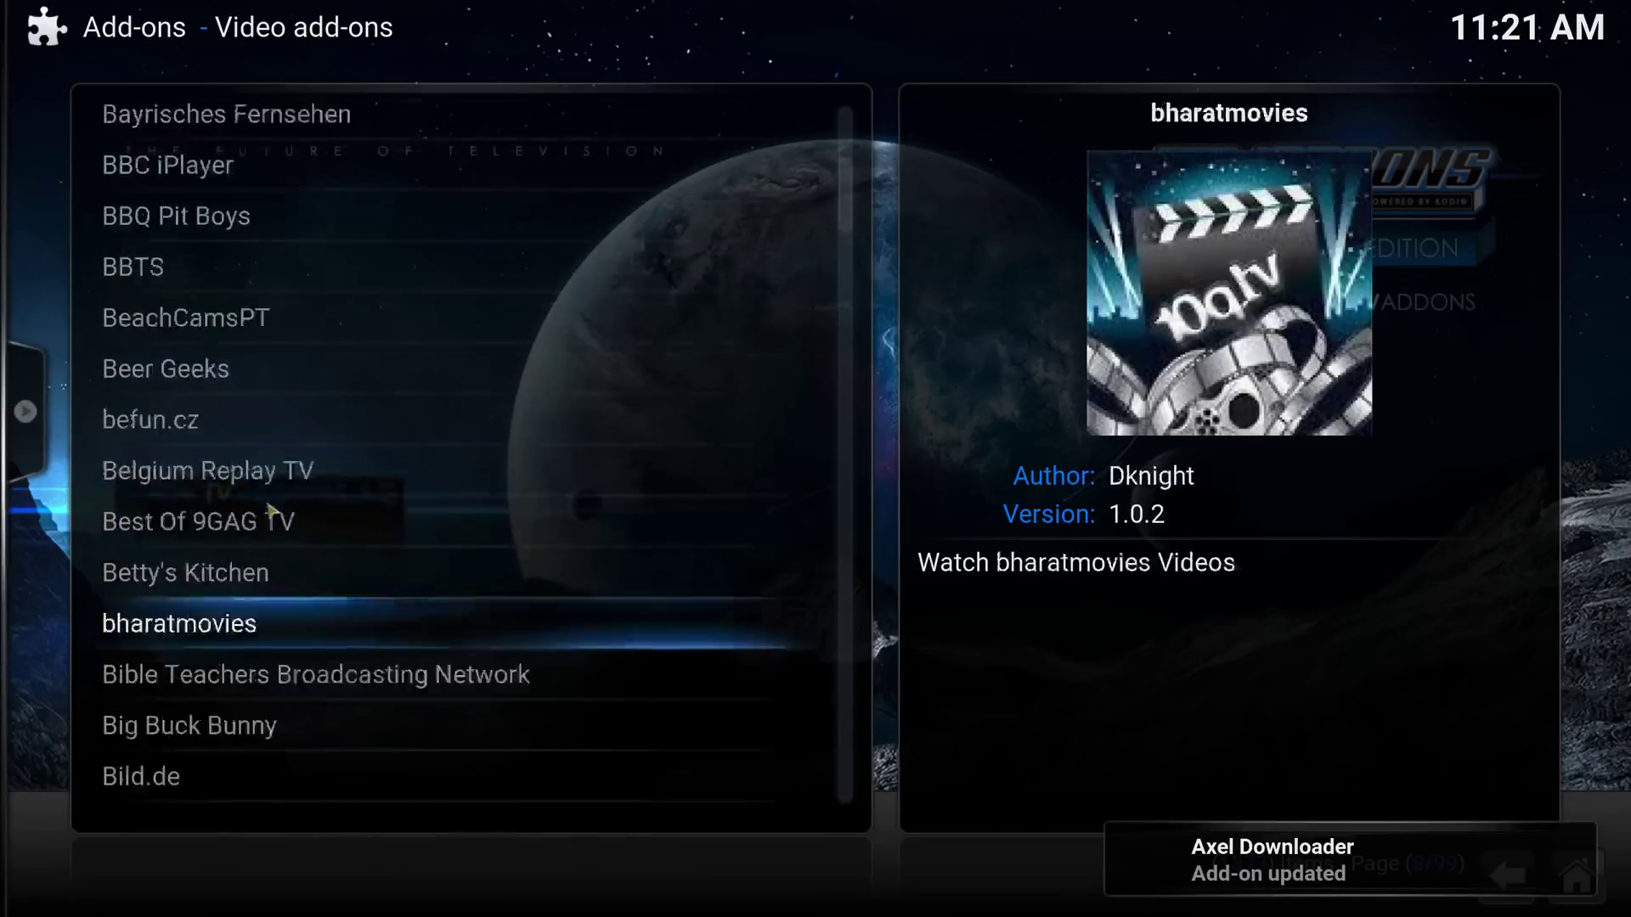
{"action": "scroll", "coordinate": [289, 563], "scroll_direction": "down", "scroll_amount": 18}
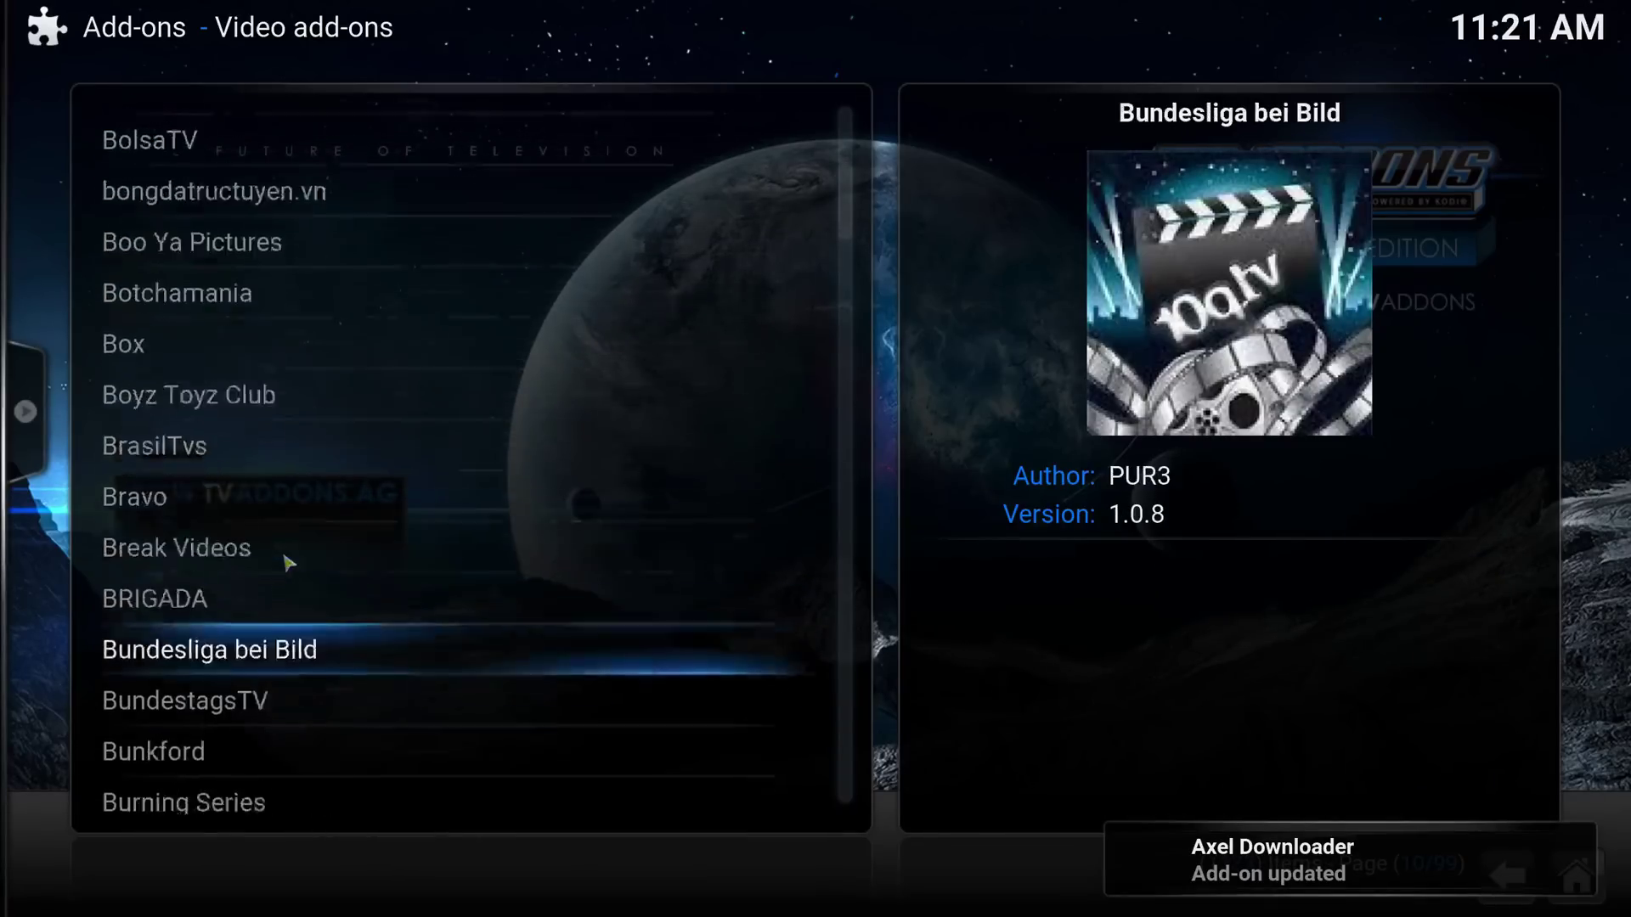
{"action": "scroll", "coordinate": [264, 564], "scroll_direction": "down", "scroll_amount": 1}
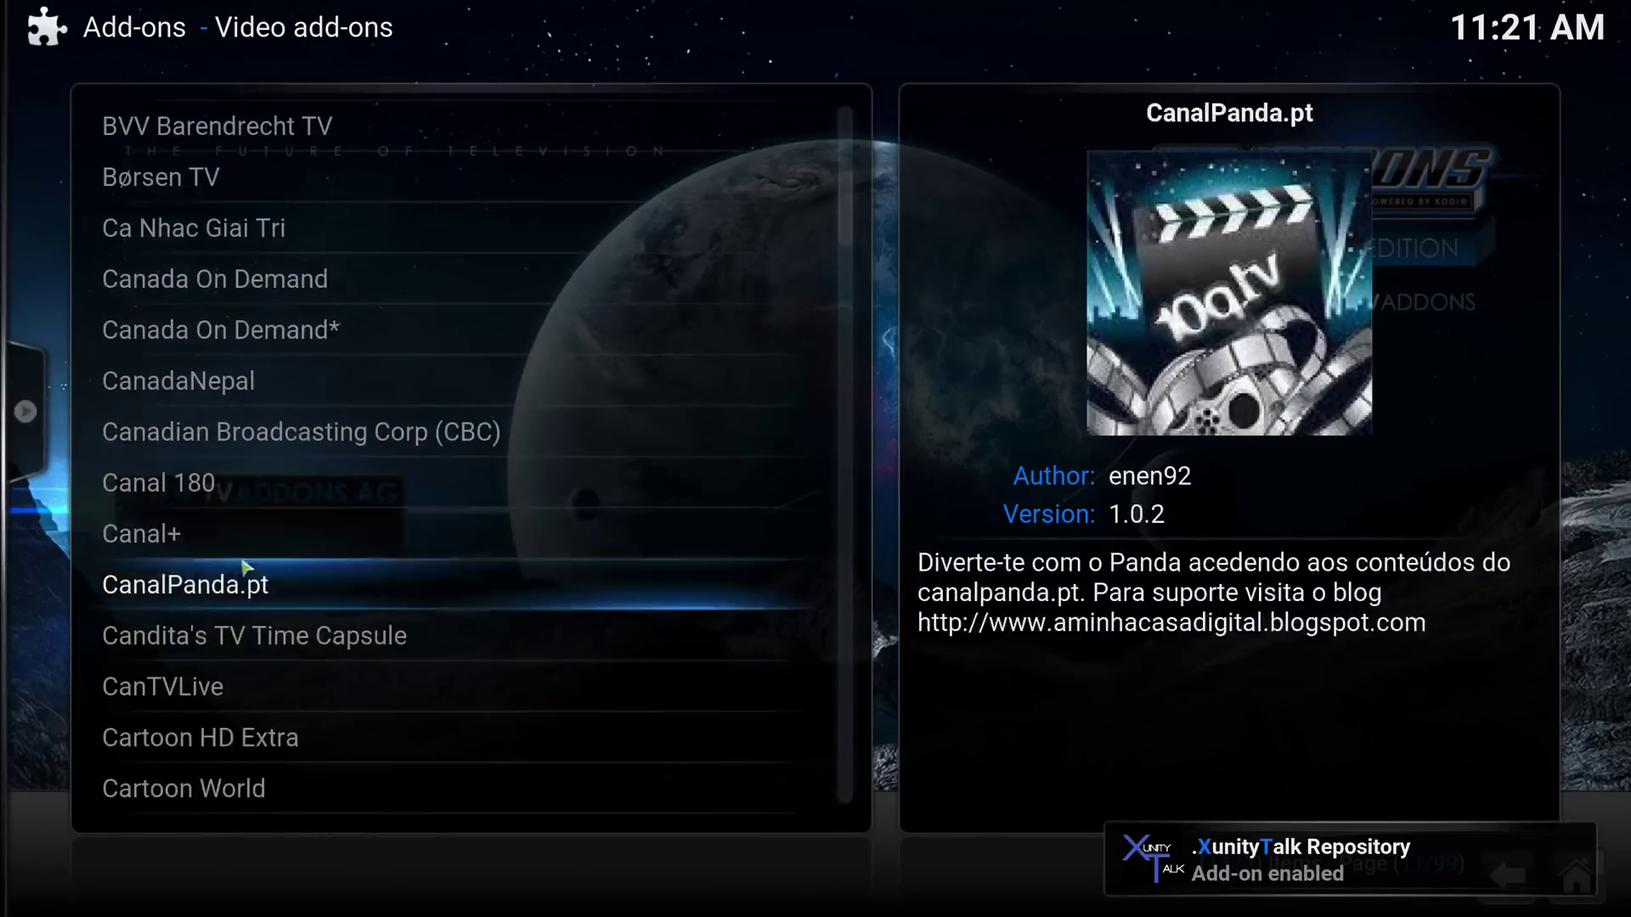
{"action": "scroll", "coordinate": [314, 583], "scroll_direction": "down", "scroll_amount": 4}
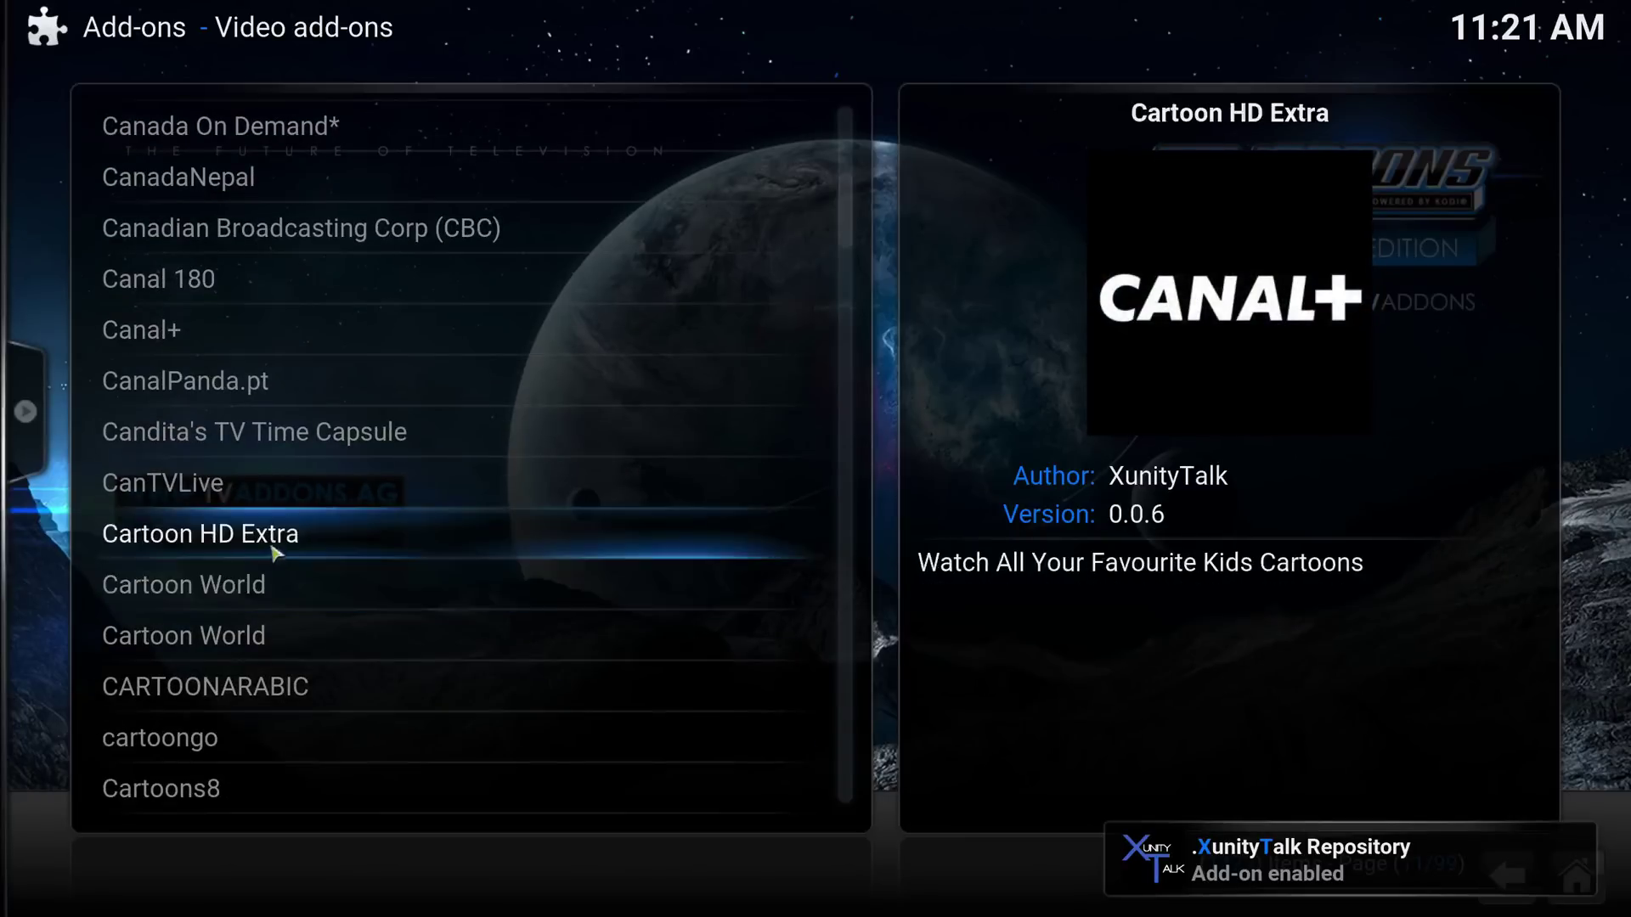
Install Cartoon HD Extra from its Add-on information dialog, then continue down the list
{"action": "left_click", "coordinate": [210, 547]}
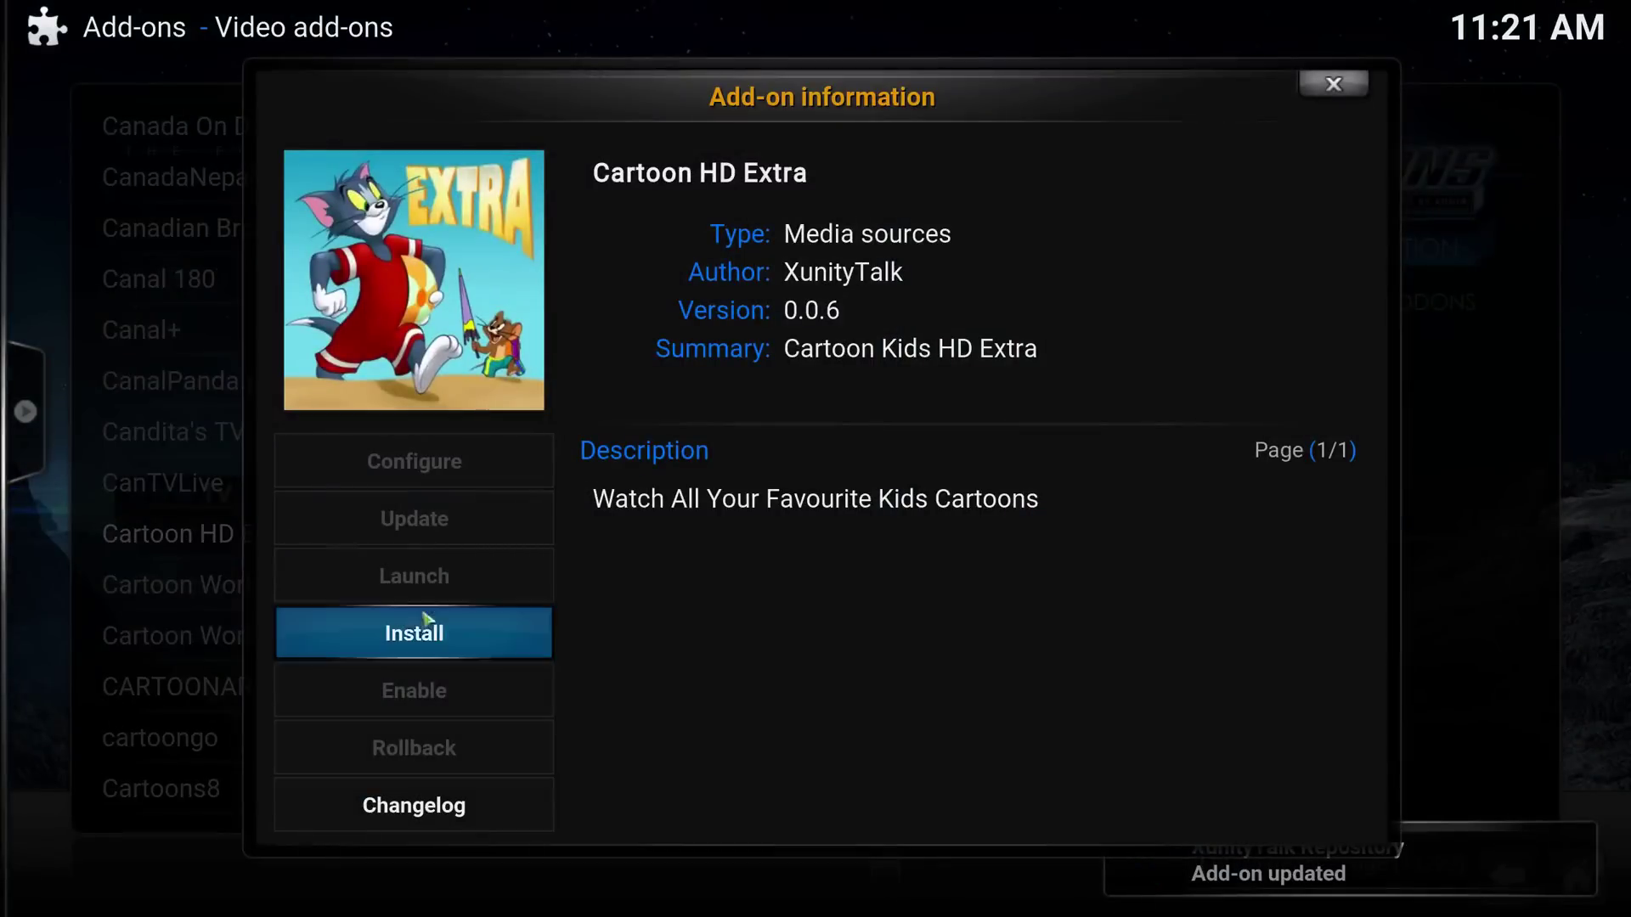
{"action": "left_click", "coordinate": [416, 630]}
{"action": "scroll", "coordinate": [328, 624], "scroll_direction": "down", "scroll_amount": 8}
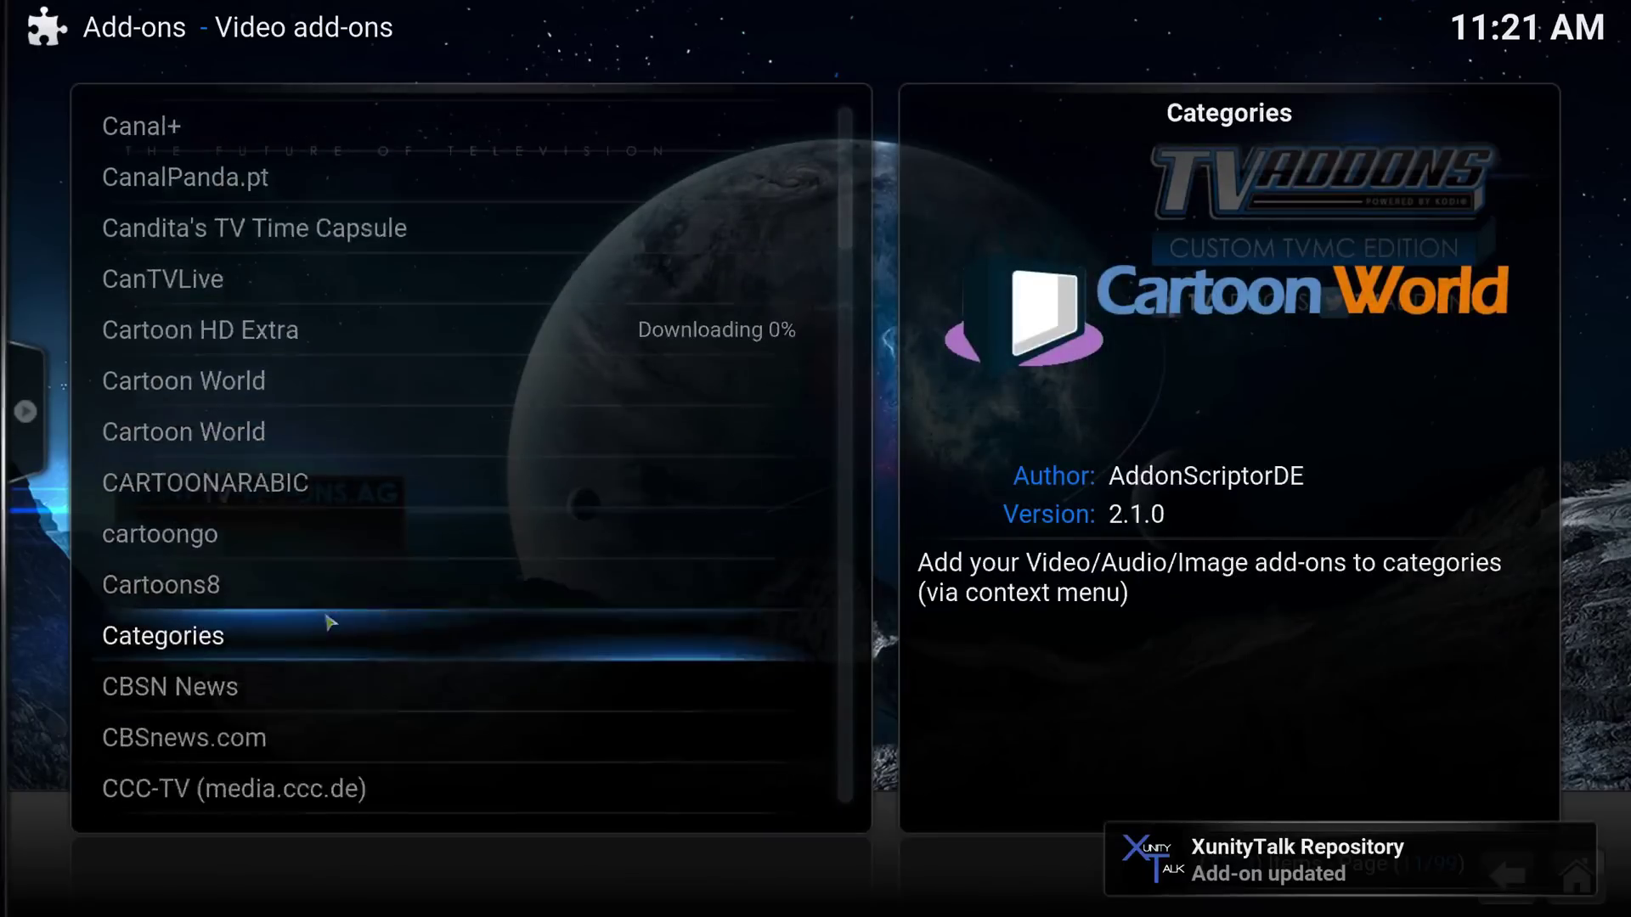
{"action": "scroll", "coordinate": [328, 624], "scroll_direction": "down", "scroll_amount": 13}
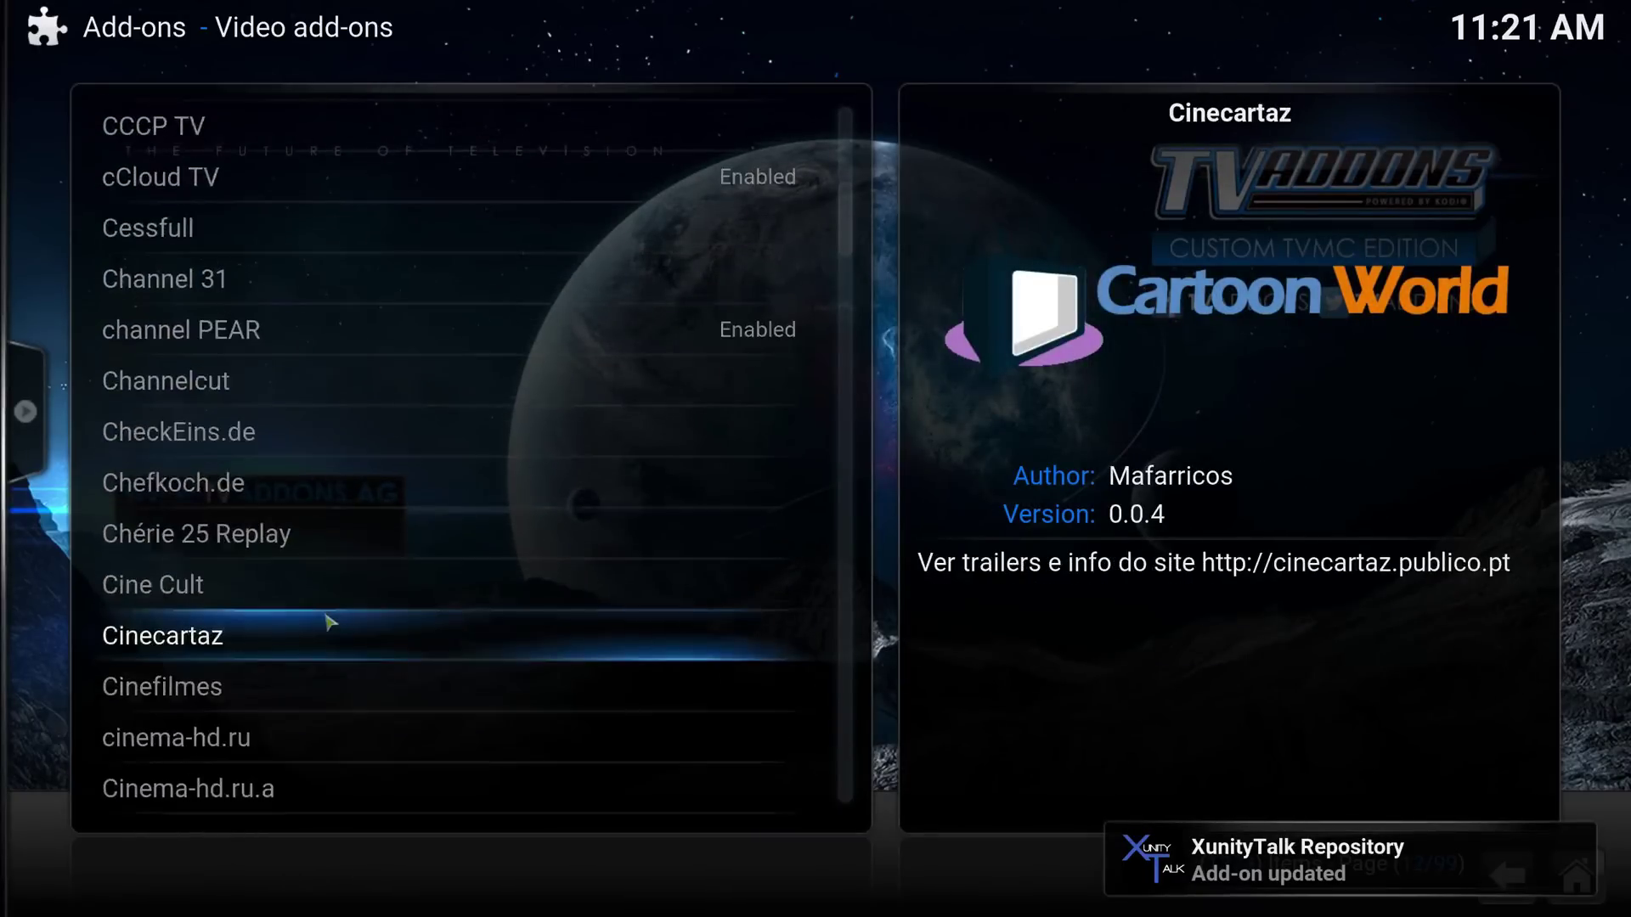
{"action": "scroll", "coordinate": [328, 625], "scroll_direction": "down", "scroll_amount": 8}
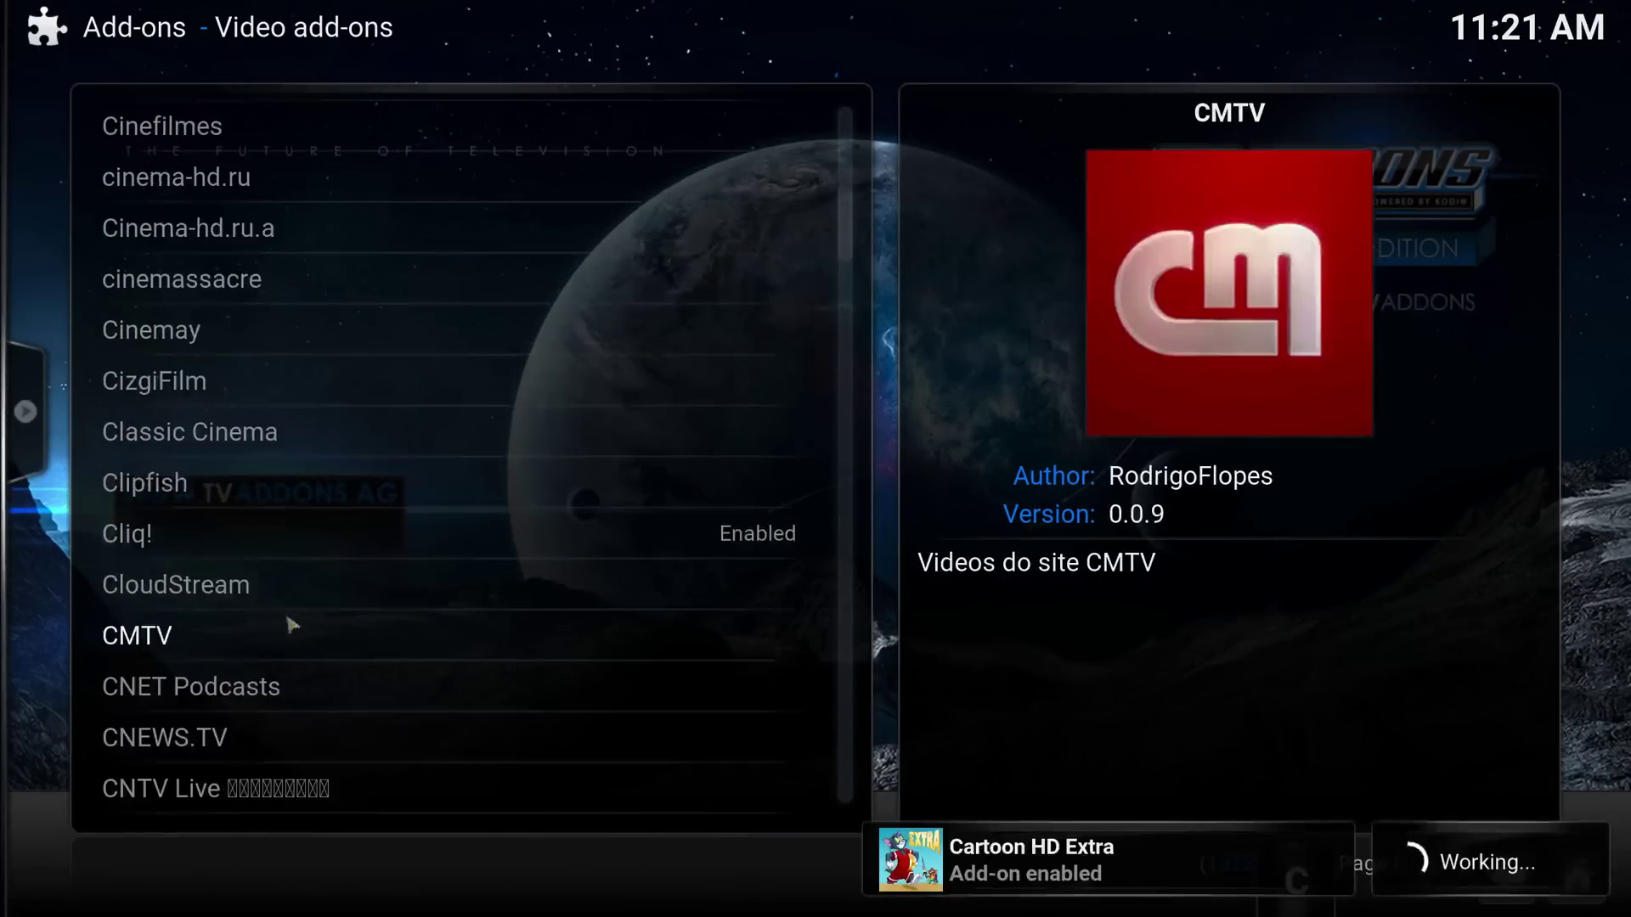
{"action": "scroll", "coordinate": [326, 628], "scroll_direction": "up", "scroll_amount": 3}
{"action": "scroll", "coordinate": [326, 632], "scroll_direction": "down", "scroll_amount": 19}
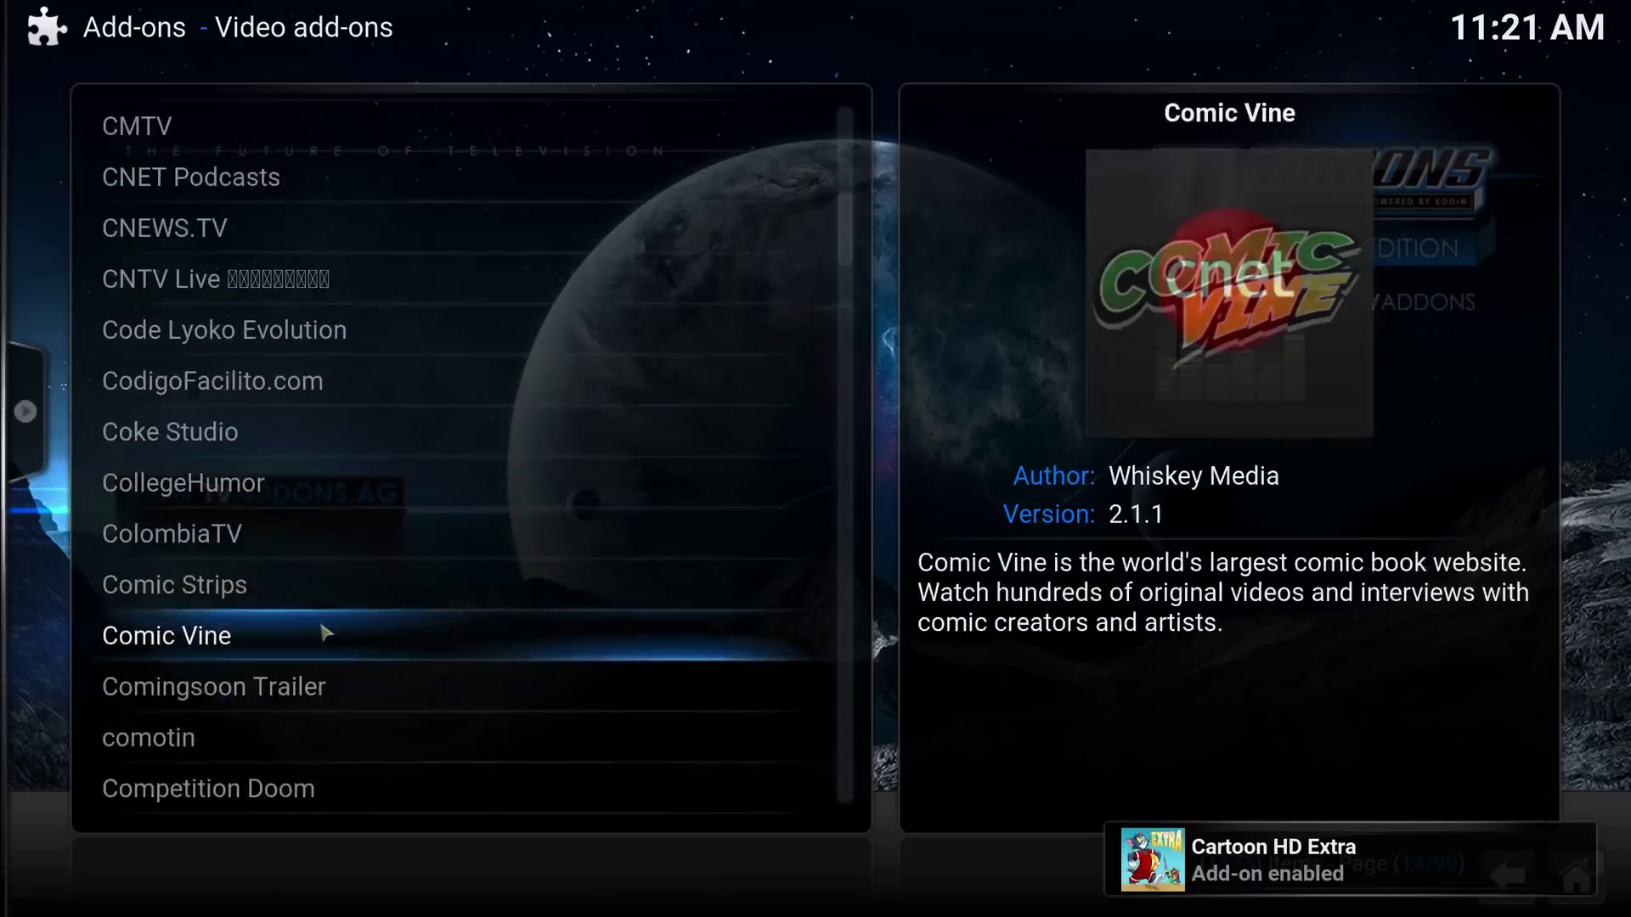
{"action": "scroll", "coordinate": [323, 626], "scroll_direction": "down", "scroll_amount": 20}
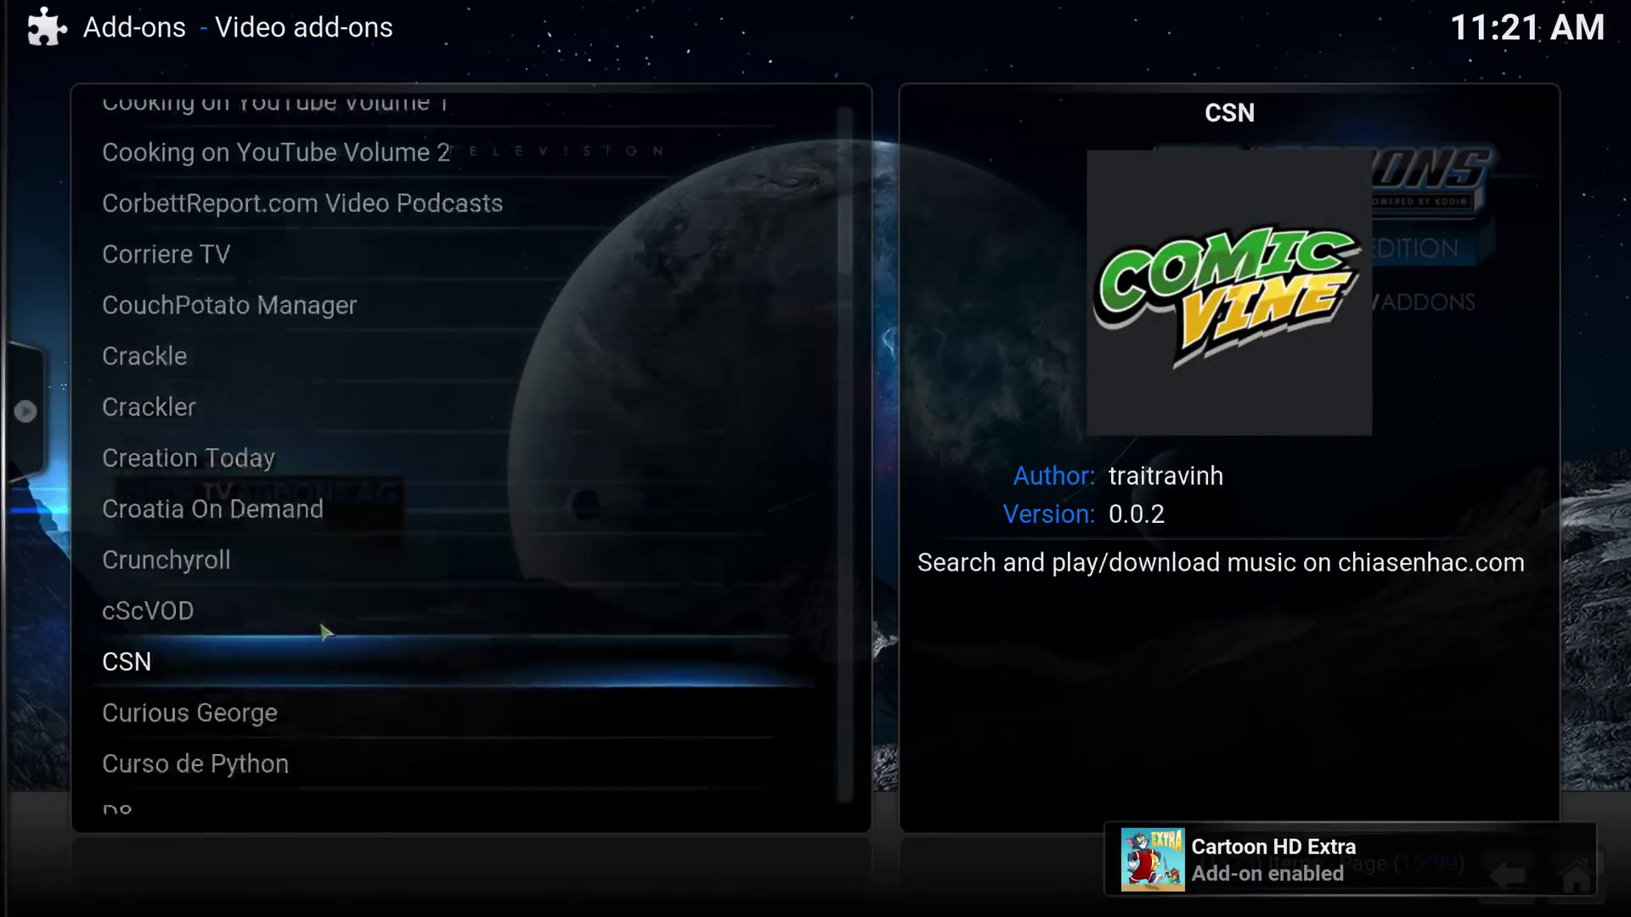
{"action": "scroll", "coordinate": [323, 631], "scroll_direction": "down", "scroll_amount": 20}
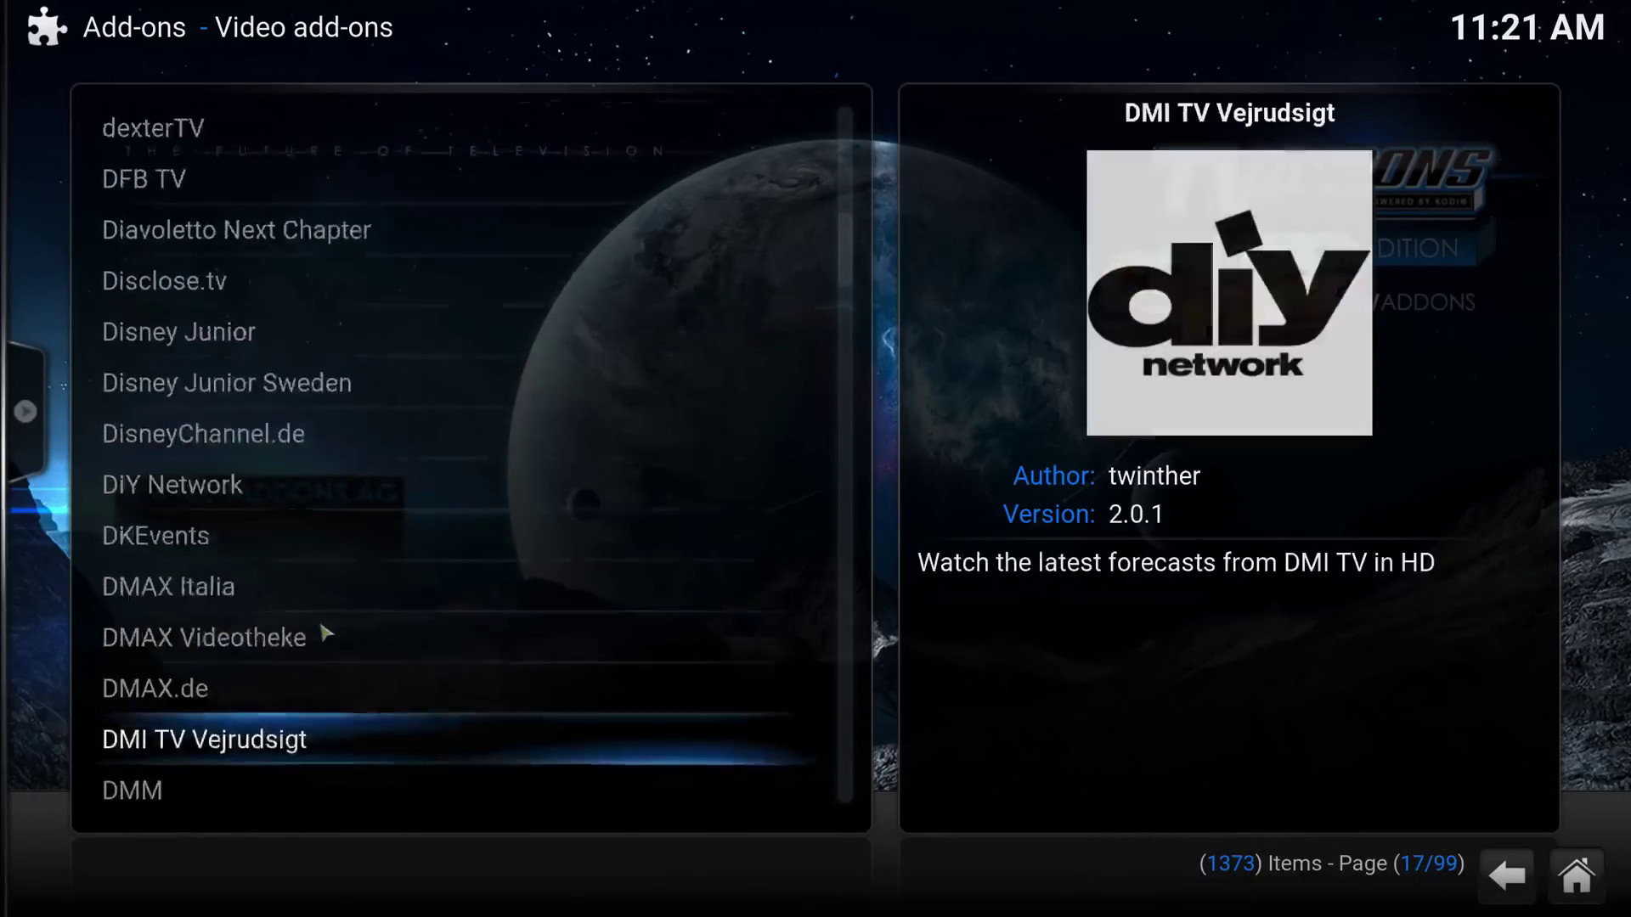
{"action": "scroll", "coordinate": [325, 633], "scroll_direction": "down", "scroll_amount": 20}
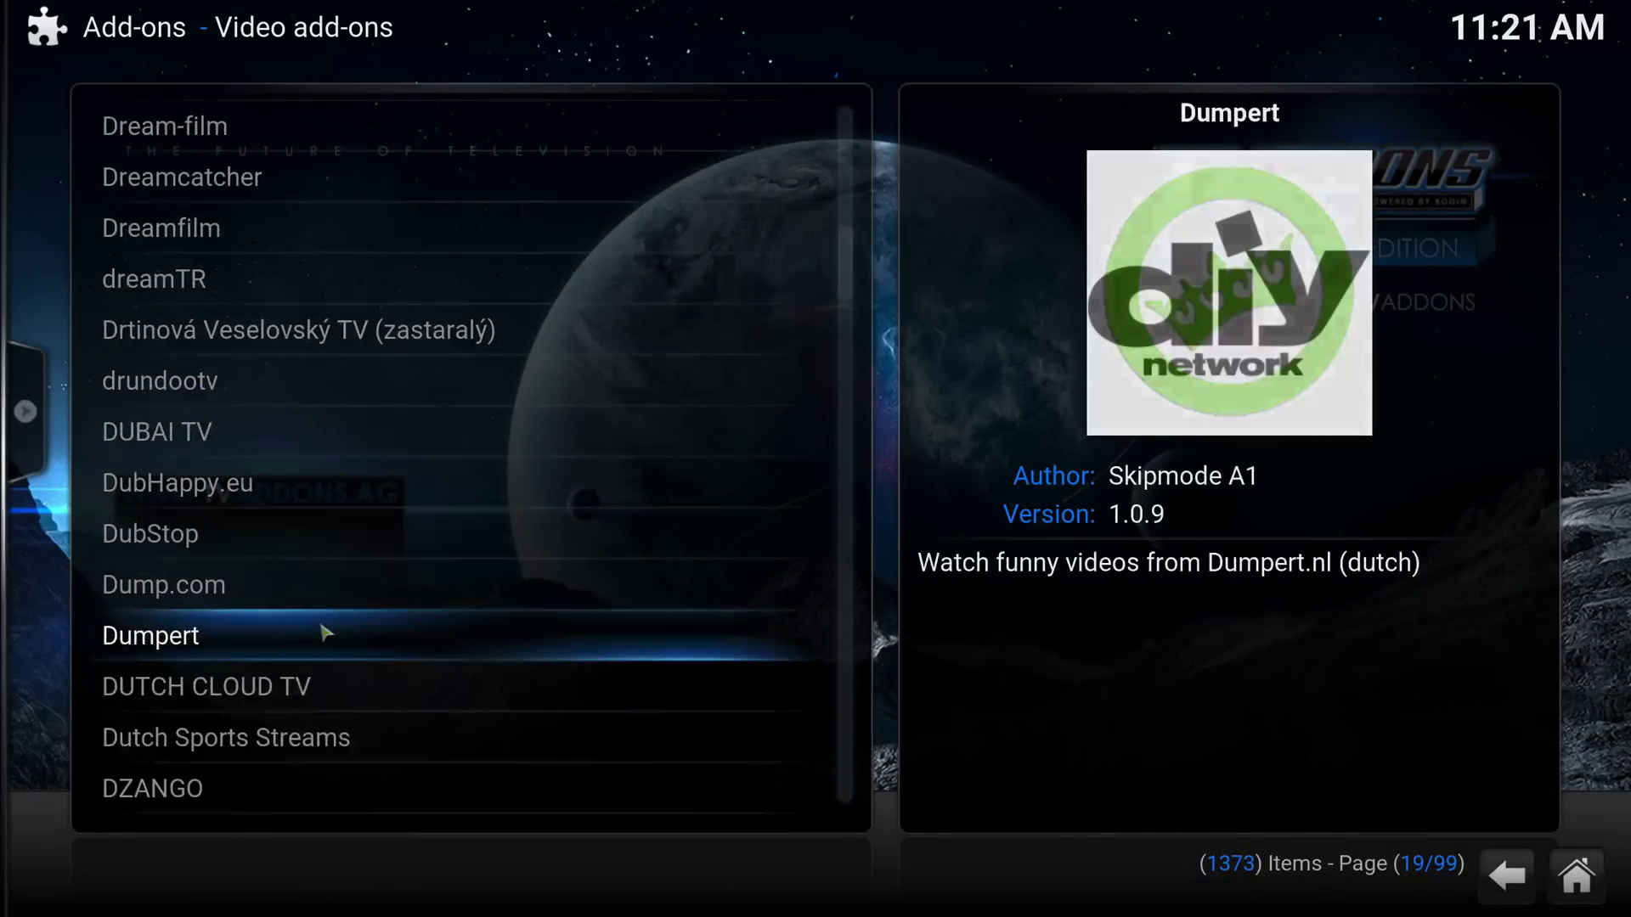
{"action": "scroll", "coordinate": [325, 632], "scroll_direction": "down", "scroll_amount": 18}
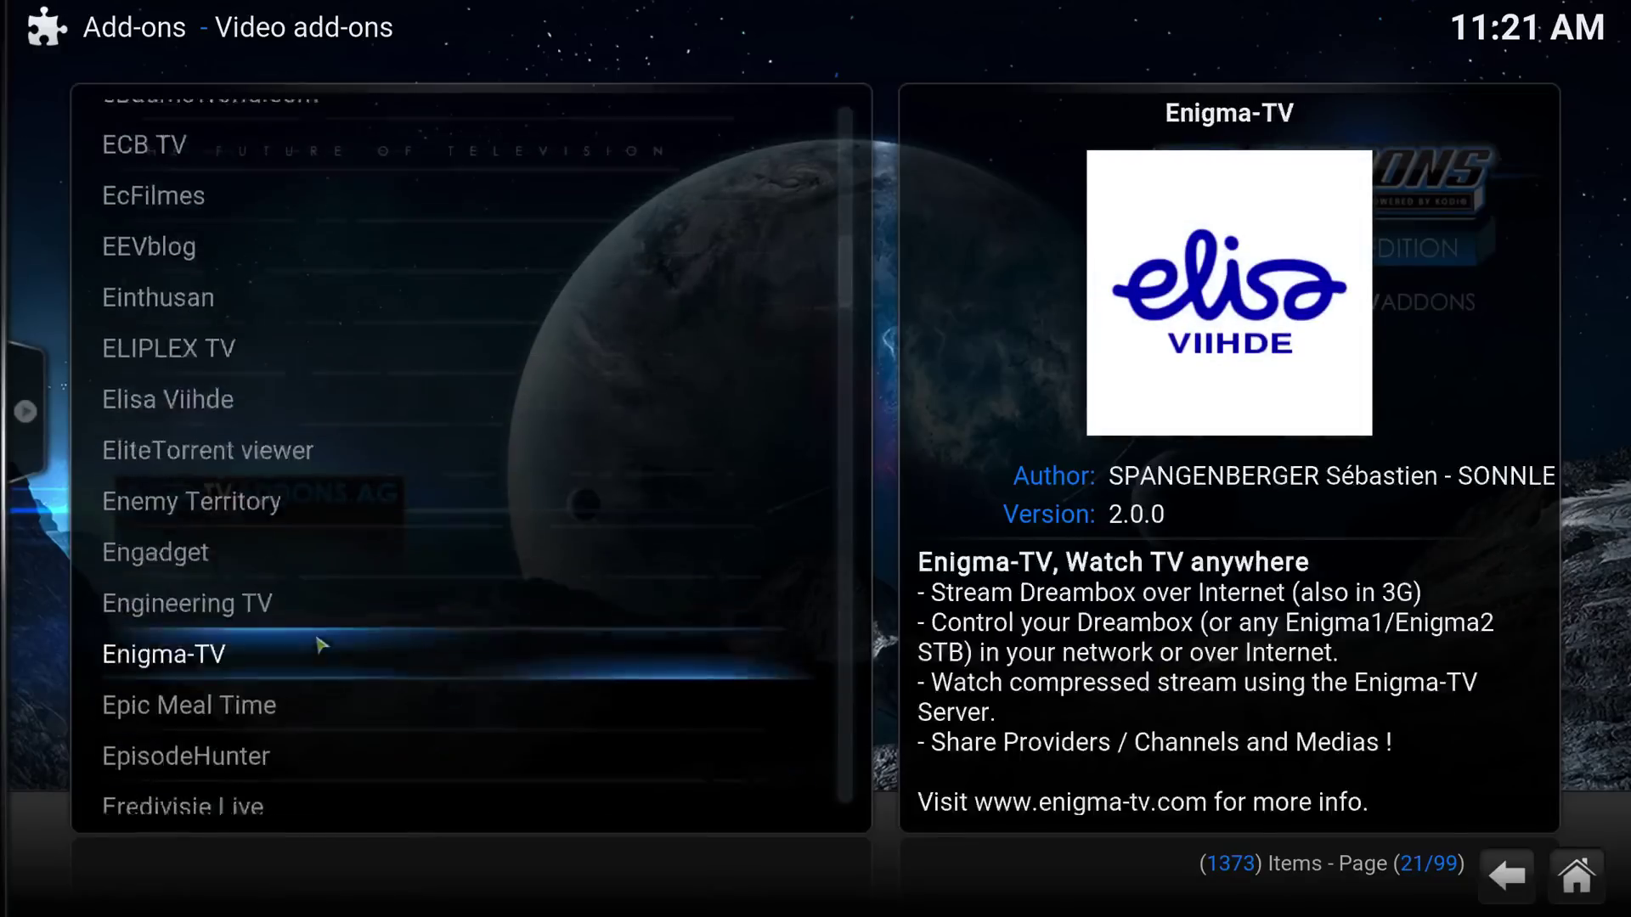
{"action": "scroll", "coordinate": [321, 644], "scroll_direction": "down", "scroll_amount": 20}
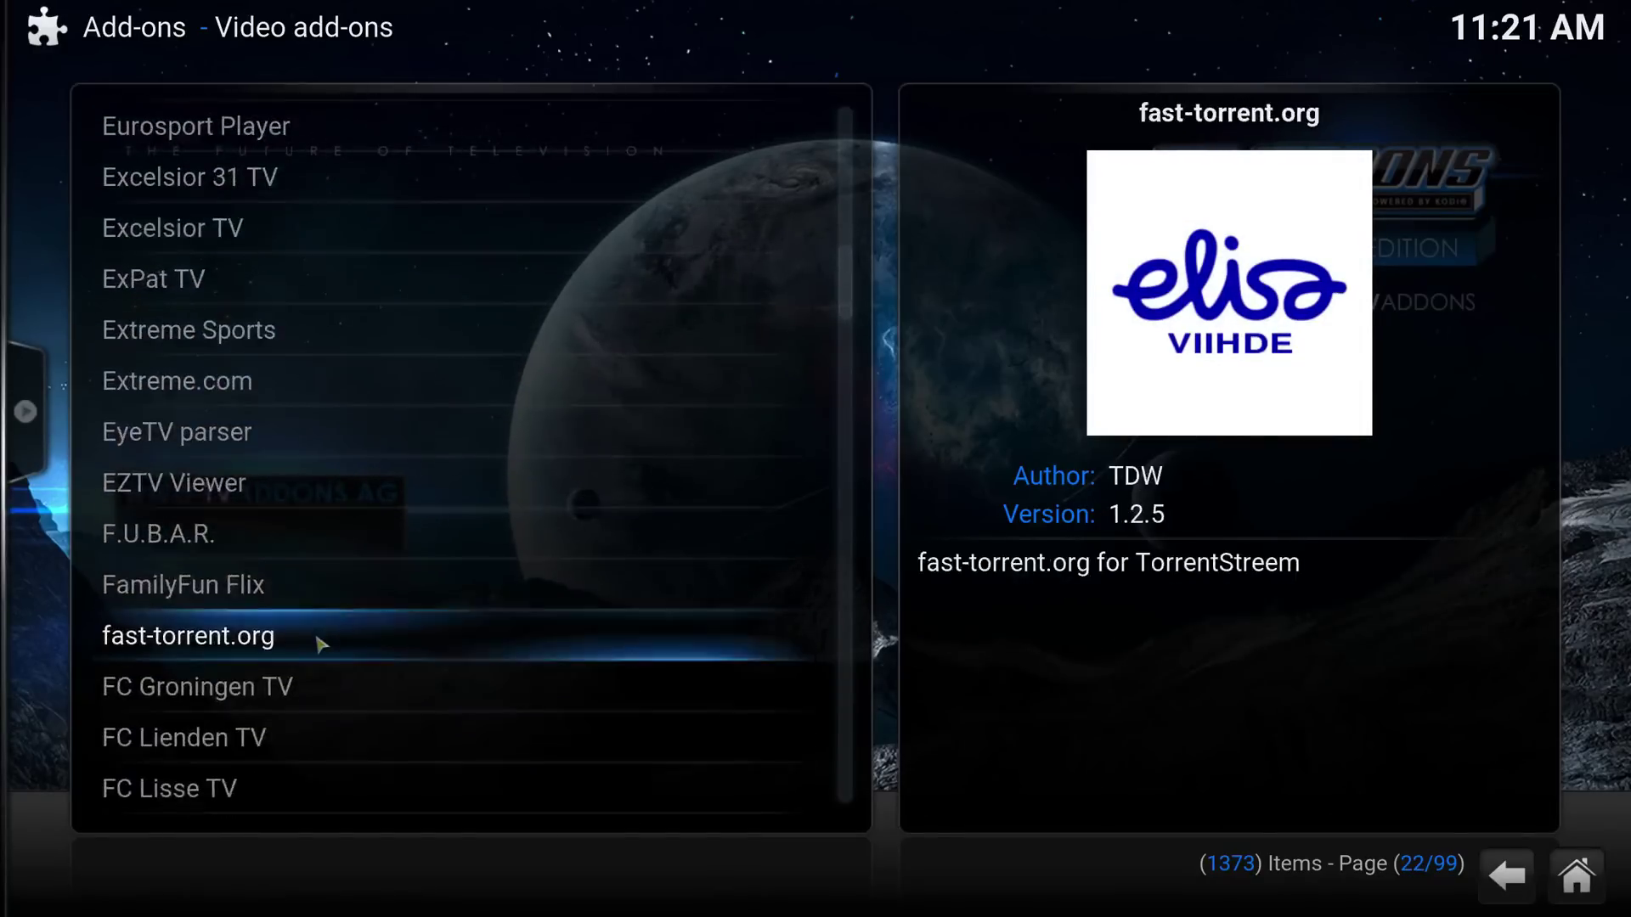
Install the Football Highlights and Football Replays video add-ons
{"action": "scroll", "coordinate": [321, 644], "scroll_direction": "down", "scroll_amount": 8}
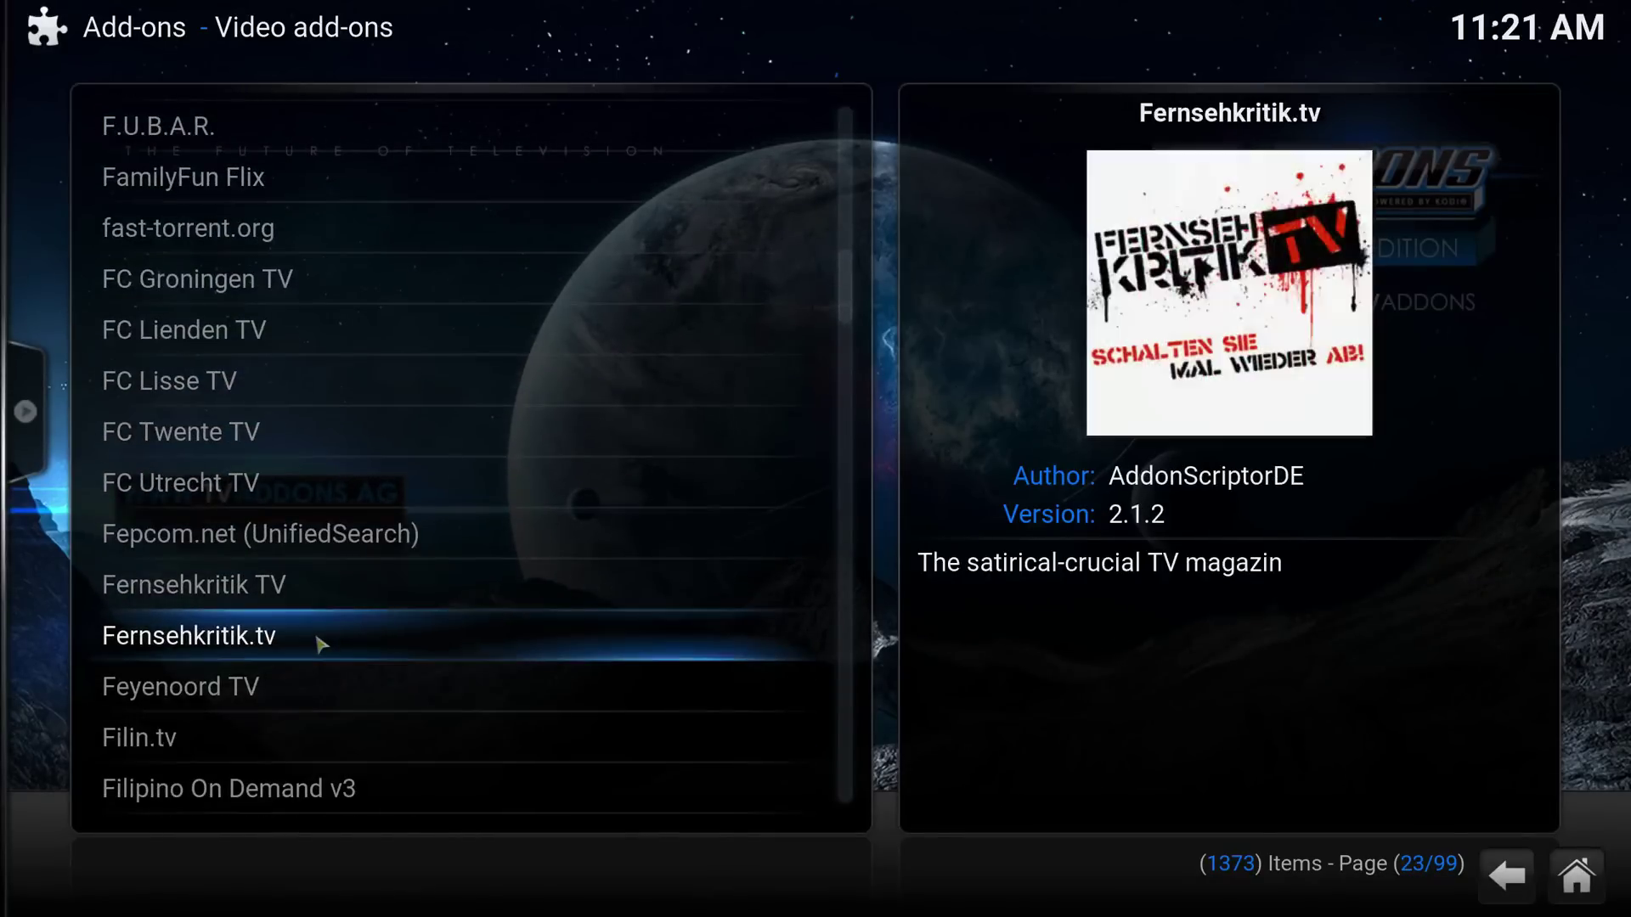
{"action": "scroll", "coordinate": [321, 644], "scroll_direction": "down", "scroll_amount": 6}
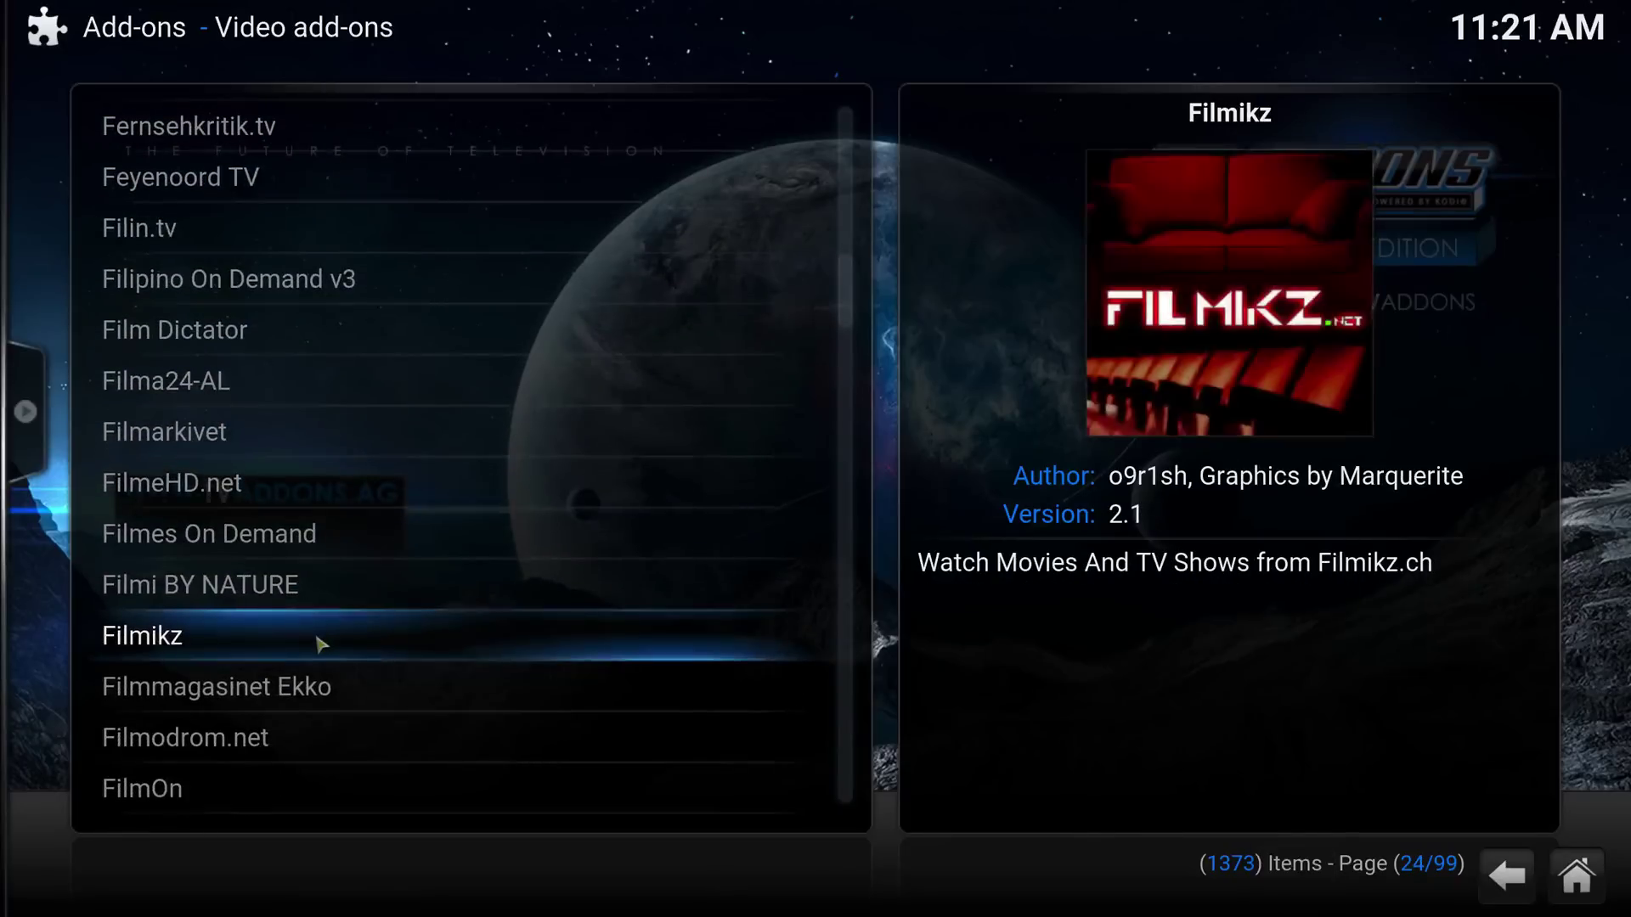
{"action": "scroll", "coordinate": [321, 644], "scroll_direction": "down", "scroll_amount": 5}
{"action": "scroll", "coordinate": [321, 644], "scroll_direction": "down", "scroll_amount": 8}
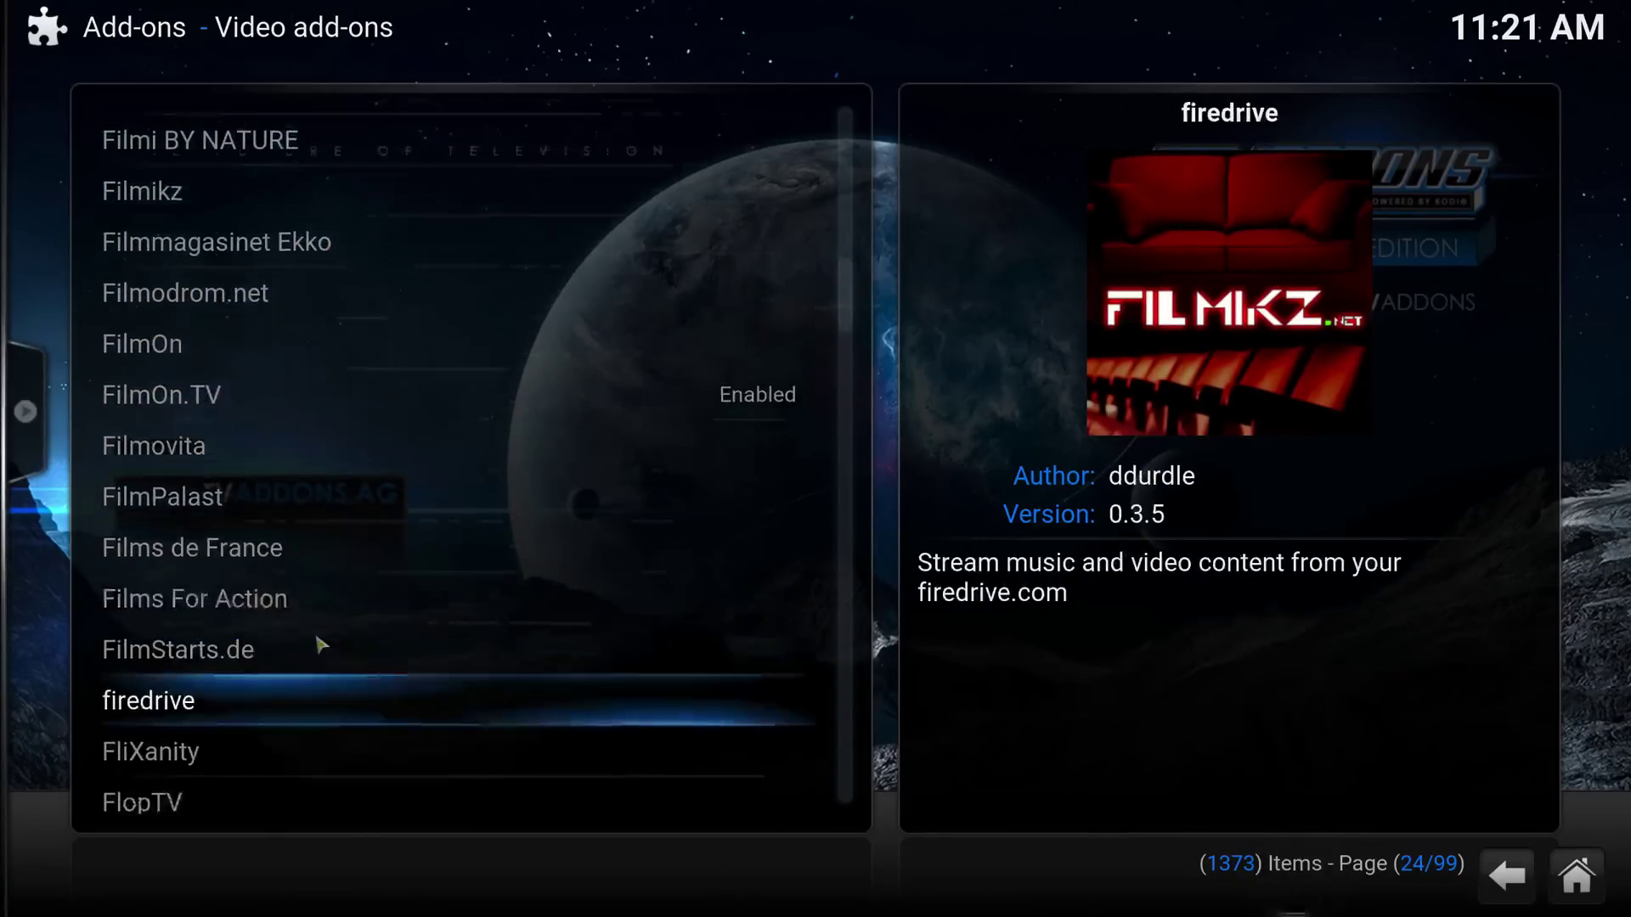
{"action": "scroll", "coordinate": [321, 644], "scroll_direction": "down", "scroll_amount": 9}
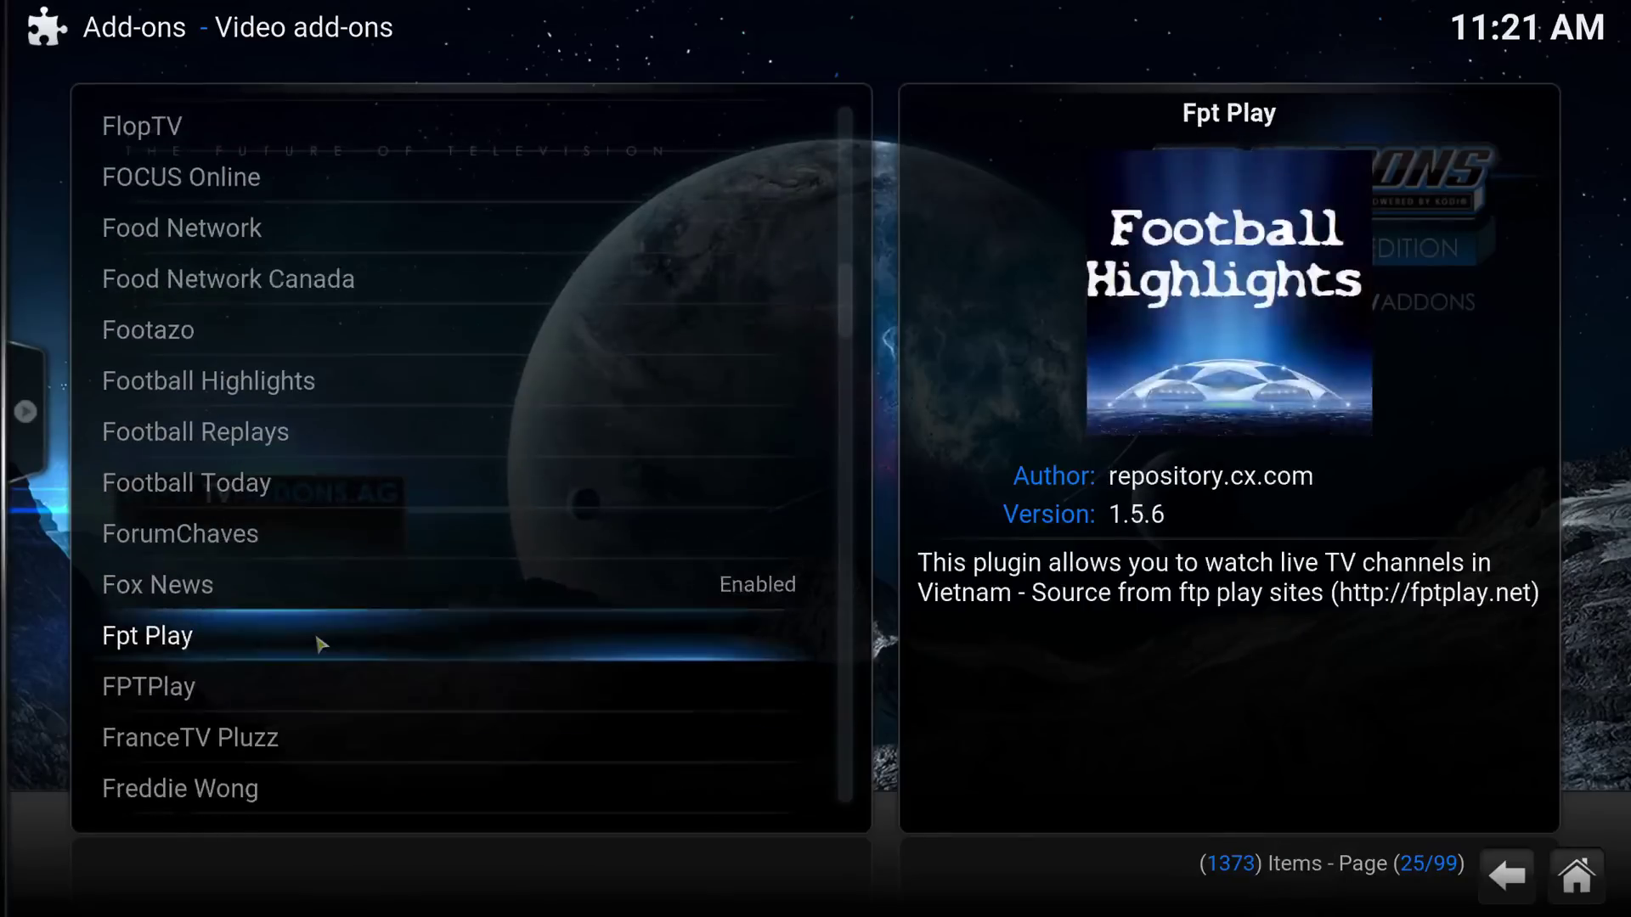
{"action": "left_click", "coordinate": [272, 386]}
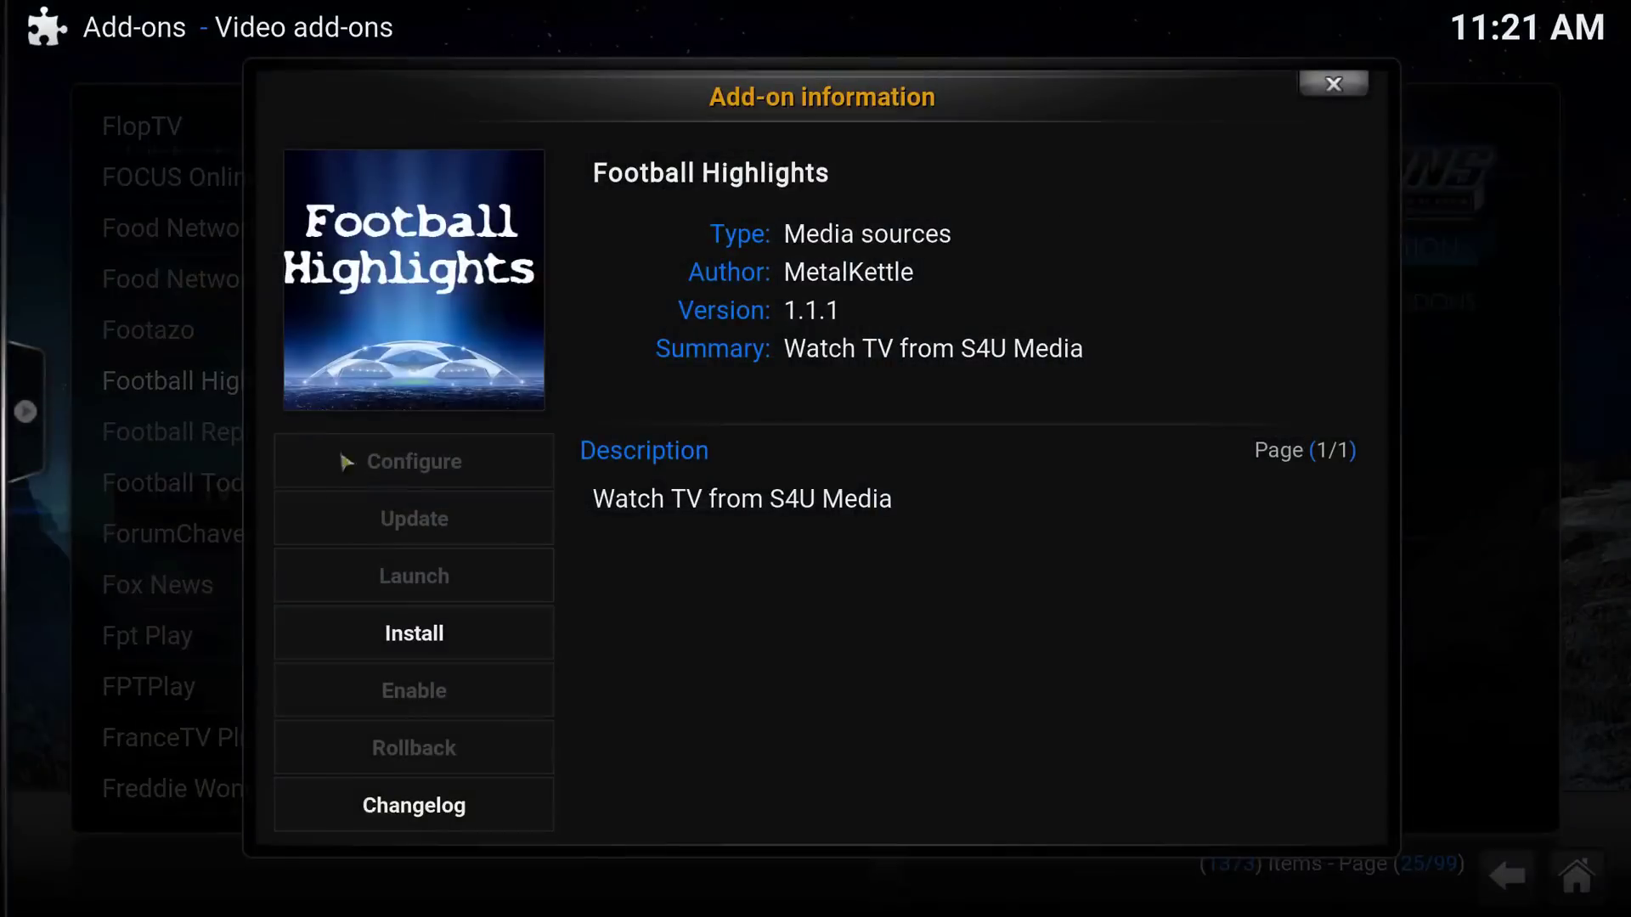
{"action": "left_click", "coordinate": [380, 635]}
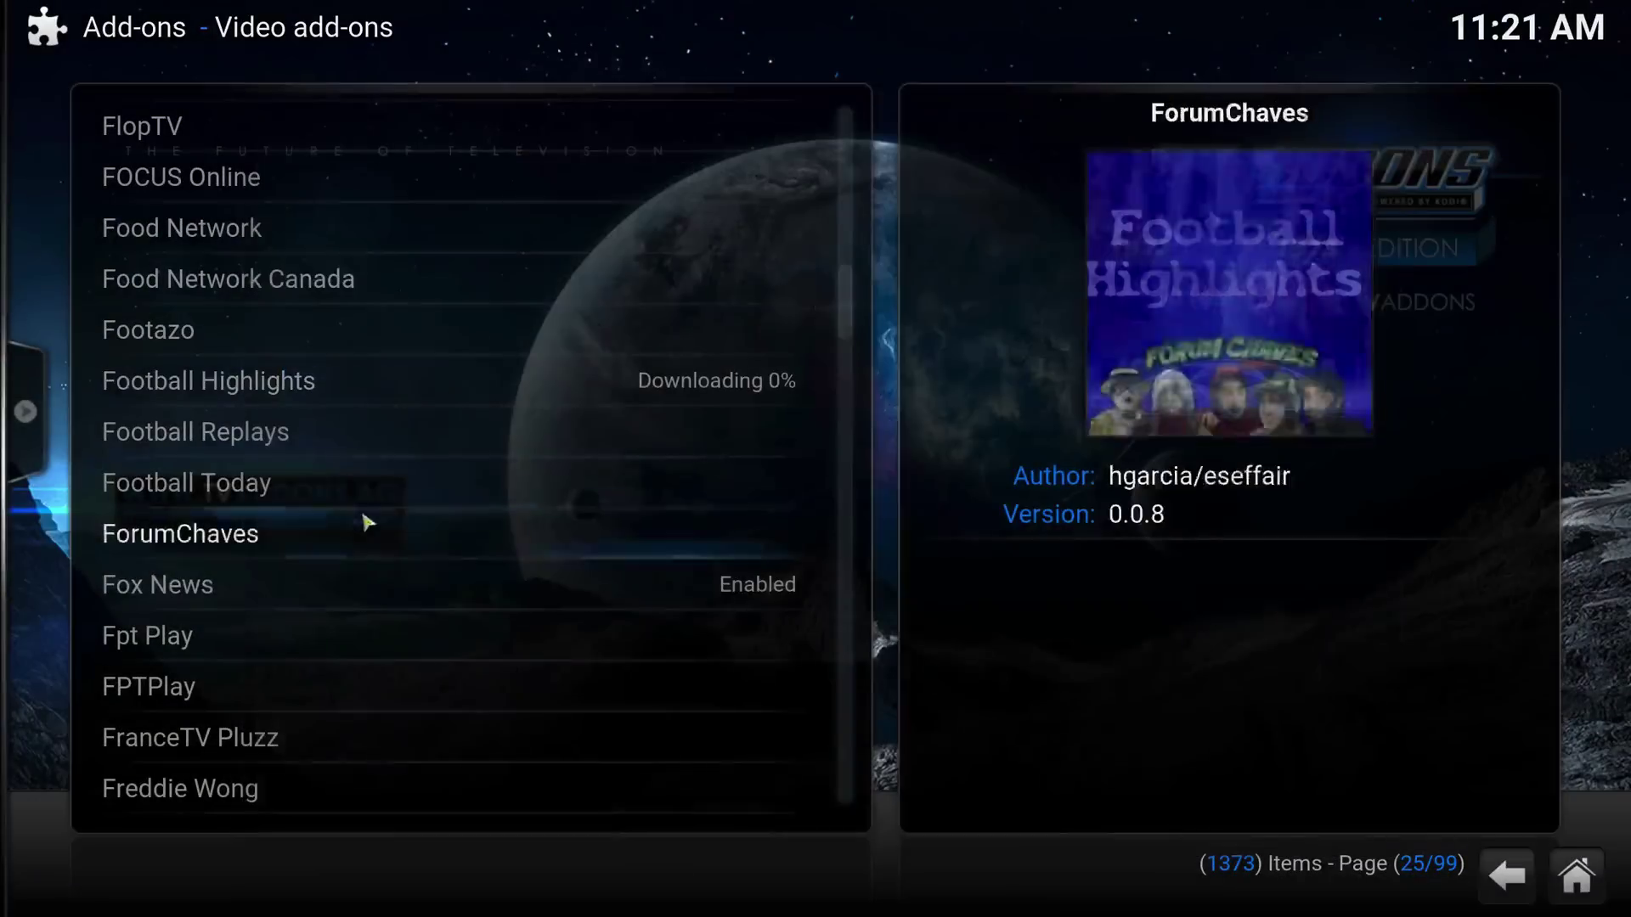
{"action": "left_click", "coordinate": [264, 434]}
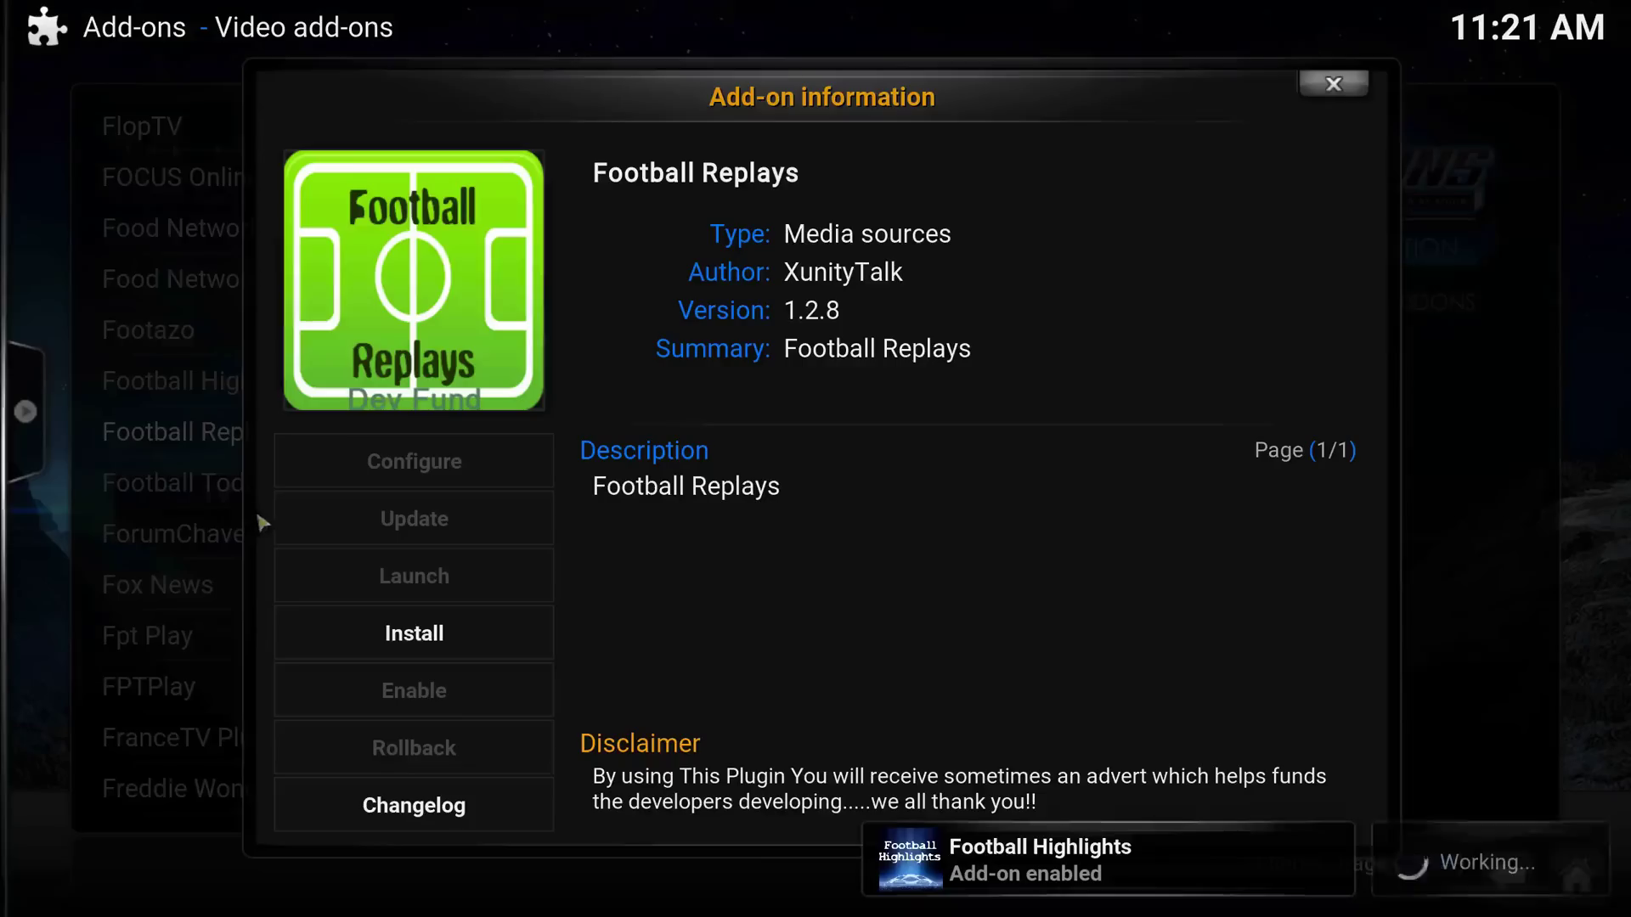
{"action": "left_click", "coordinate": [362, 633]}
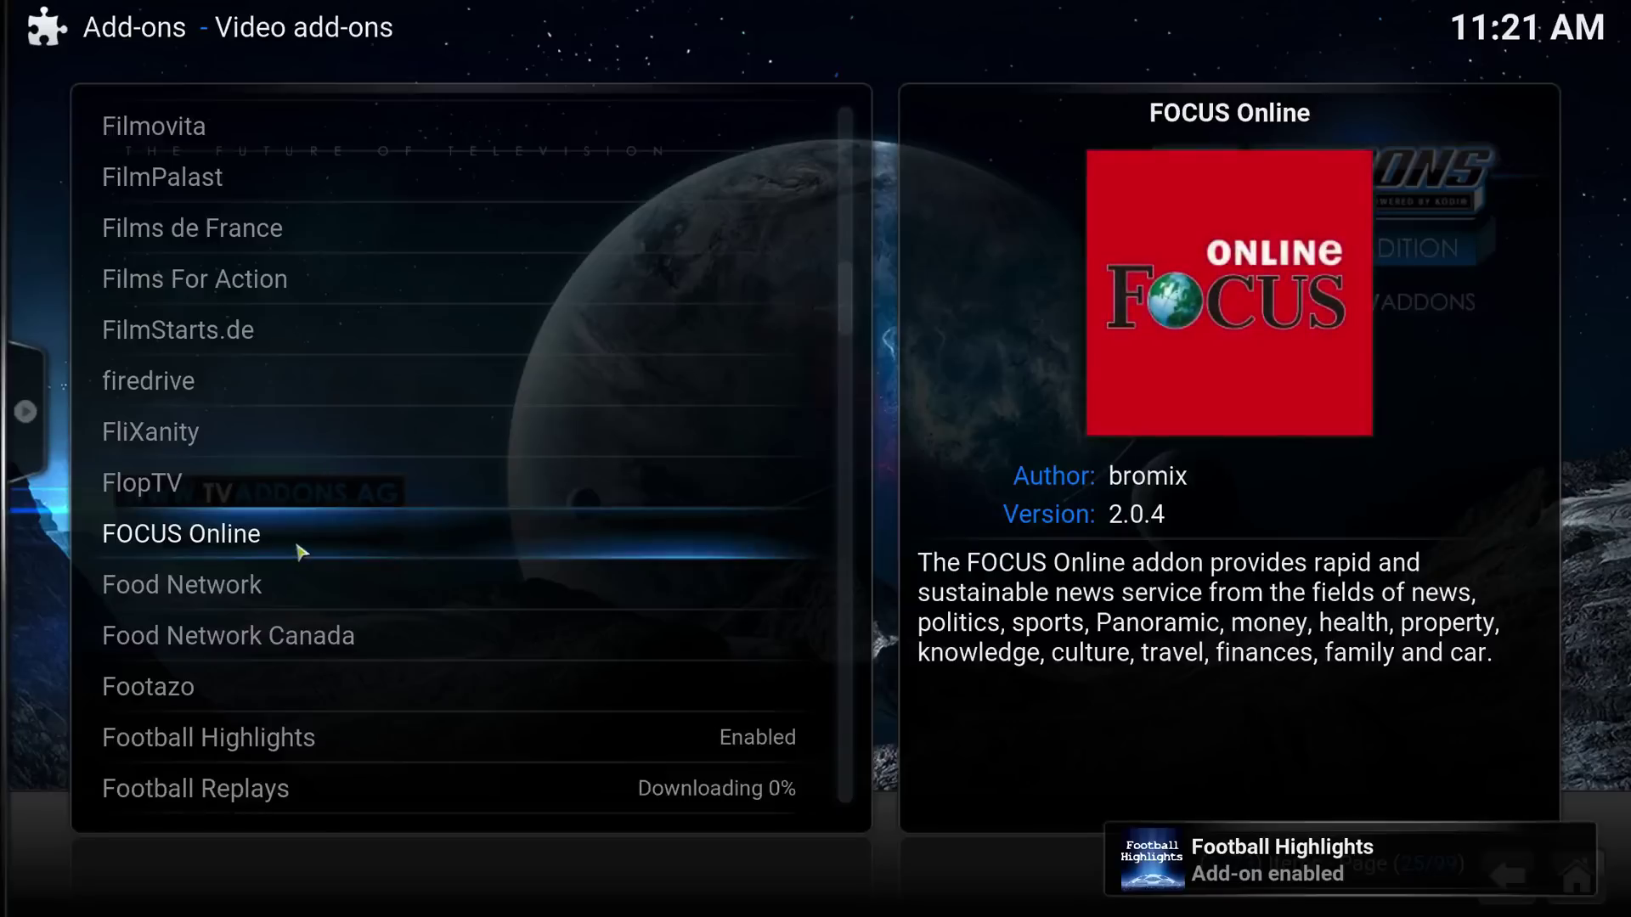
Install the Football Today video add-on and scroll on through the list
{"action": "scroll", "coordinate": [299, 552], "scroll_direction": "up", "scroll_amount": 6}
{"action": "scroll", "coordinate": [316, 553], "scroll_direction": "down", "scroll_amount": 9}
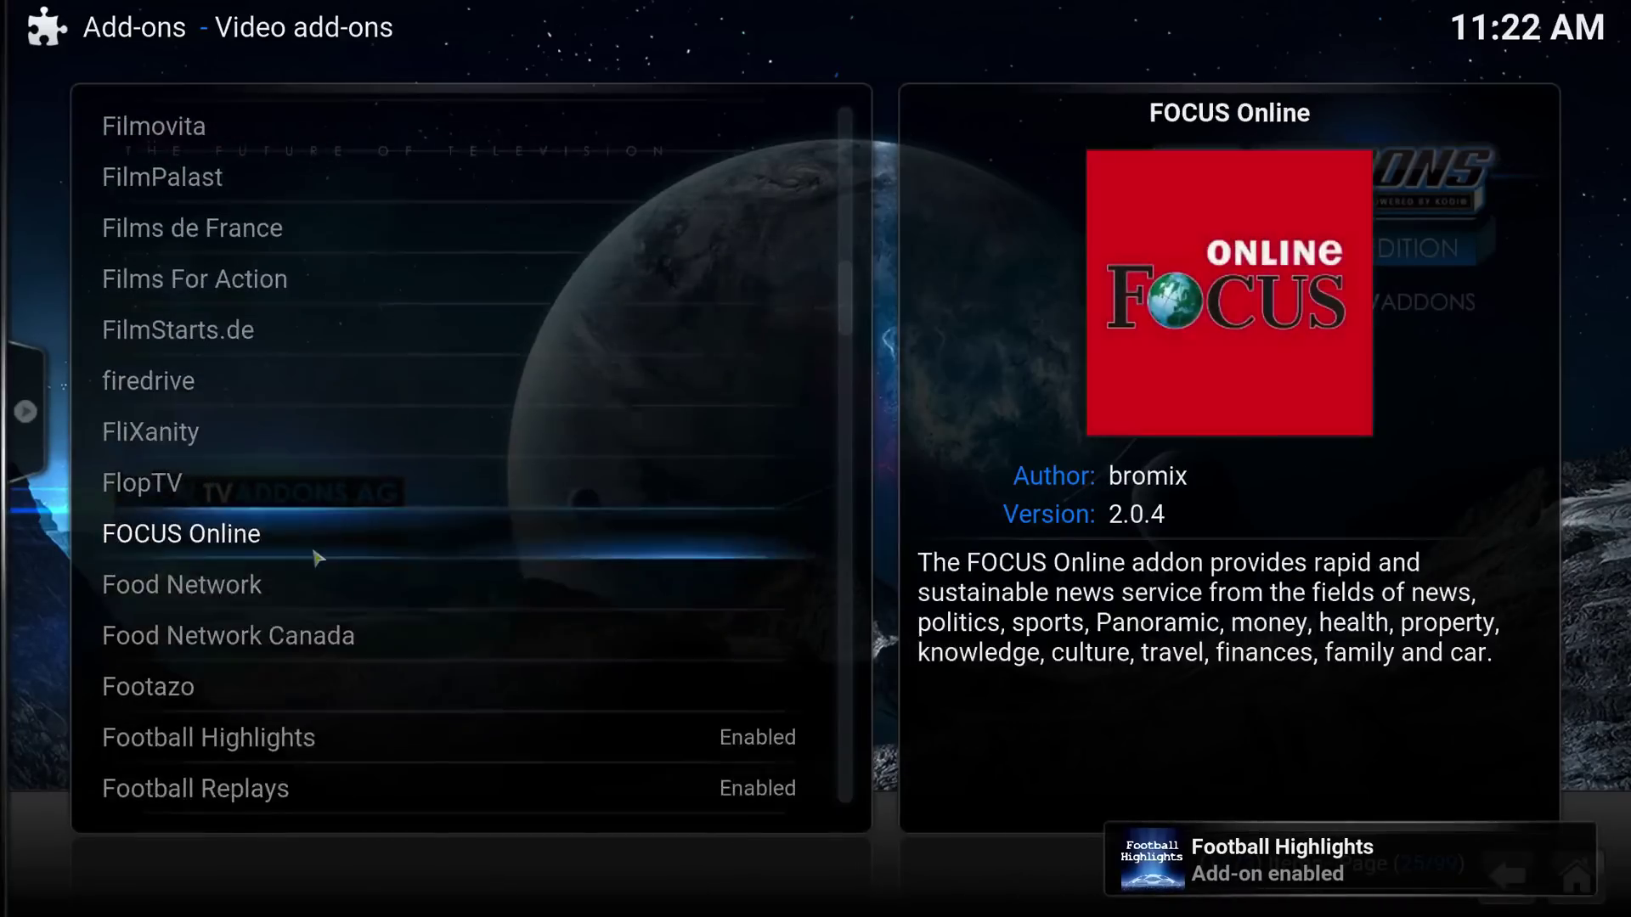
{"action": "scroll", "coordinate": [316, 557], "scroll_direction": "down", "scroll_amount": 4}
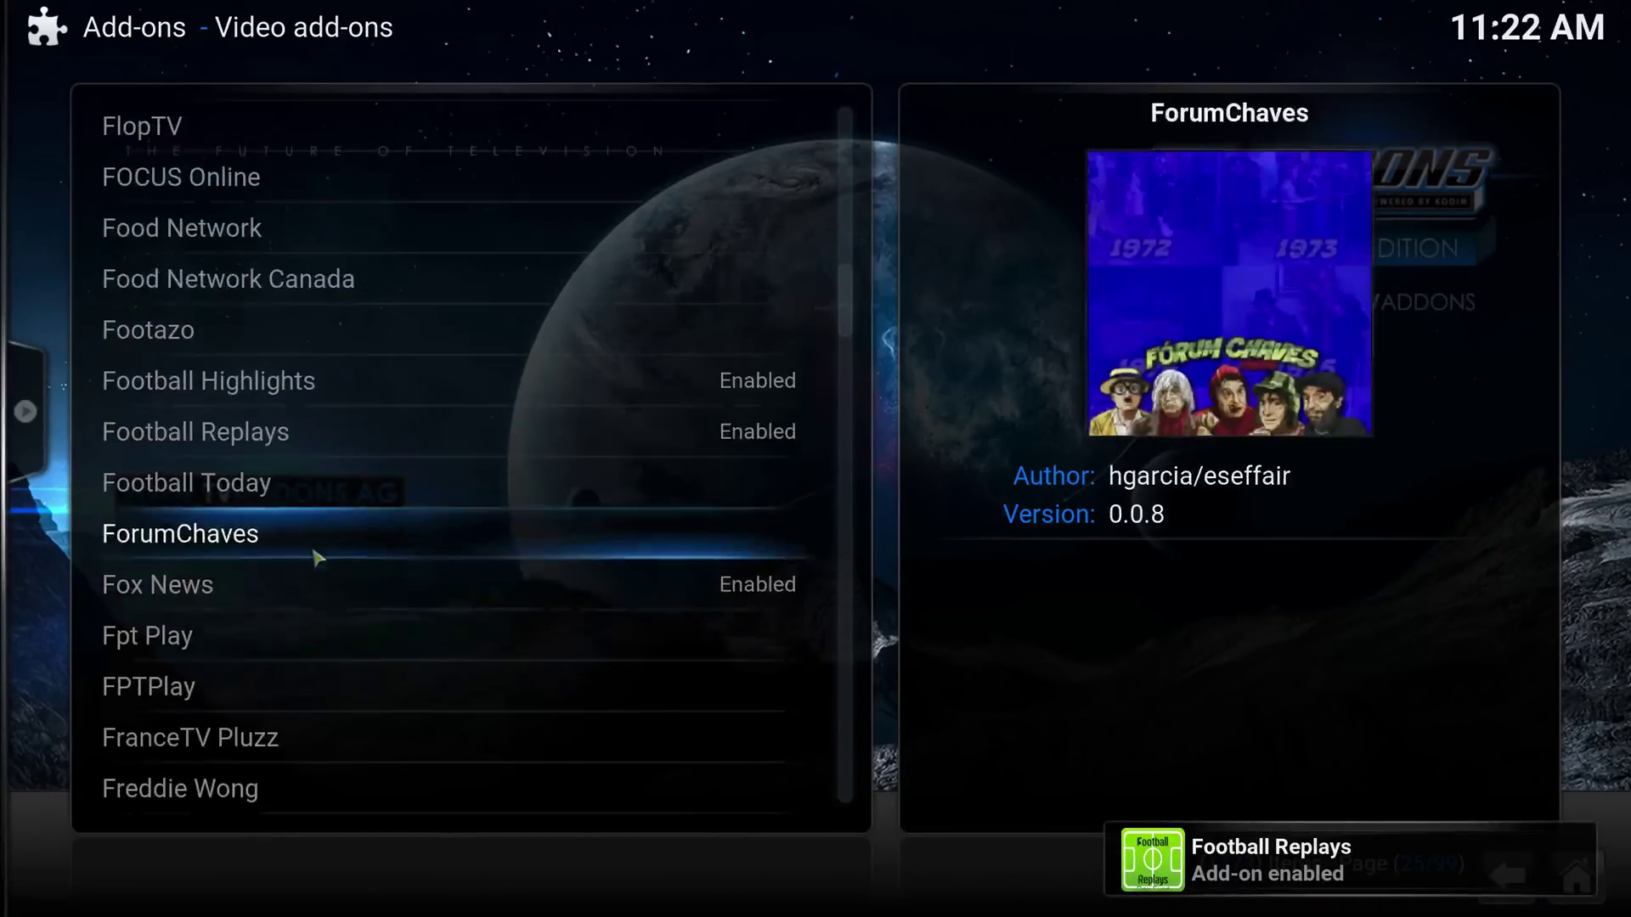
{"action": "left_click", "coordinate": [287, 497]}
{"action": "left_click", "coordinate": [410, 642]}
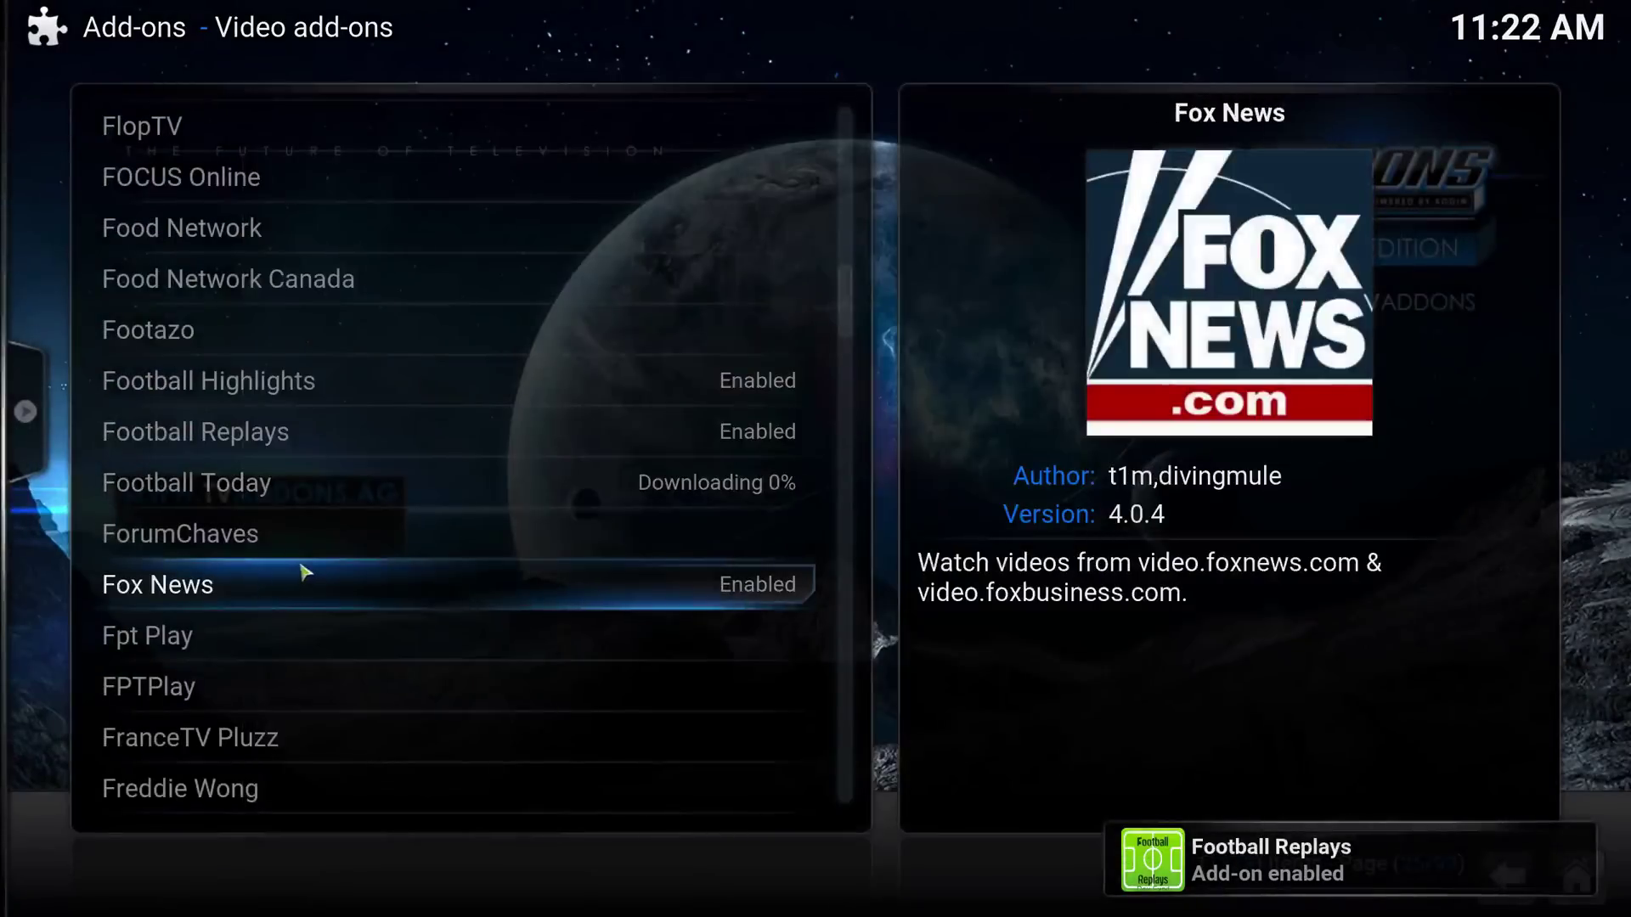
{"action": "scroll", "coordinate": [303, 570], "scroll_direction": "down", "scroll_amount": 4}
{"action": "scroll", "coordinate": [304, 572], "scroll_direction": "down", "scroll_amount": 12}
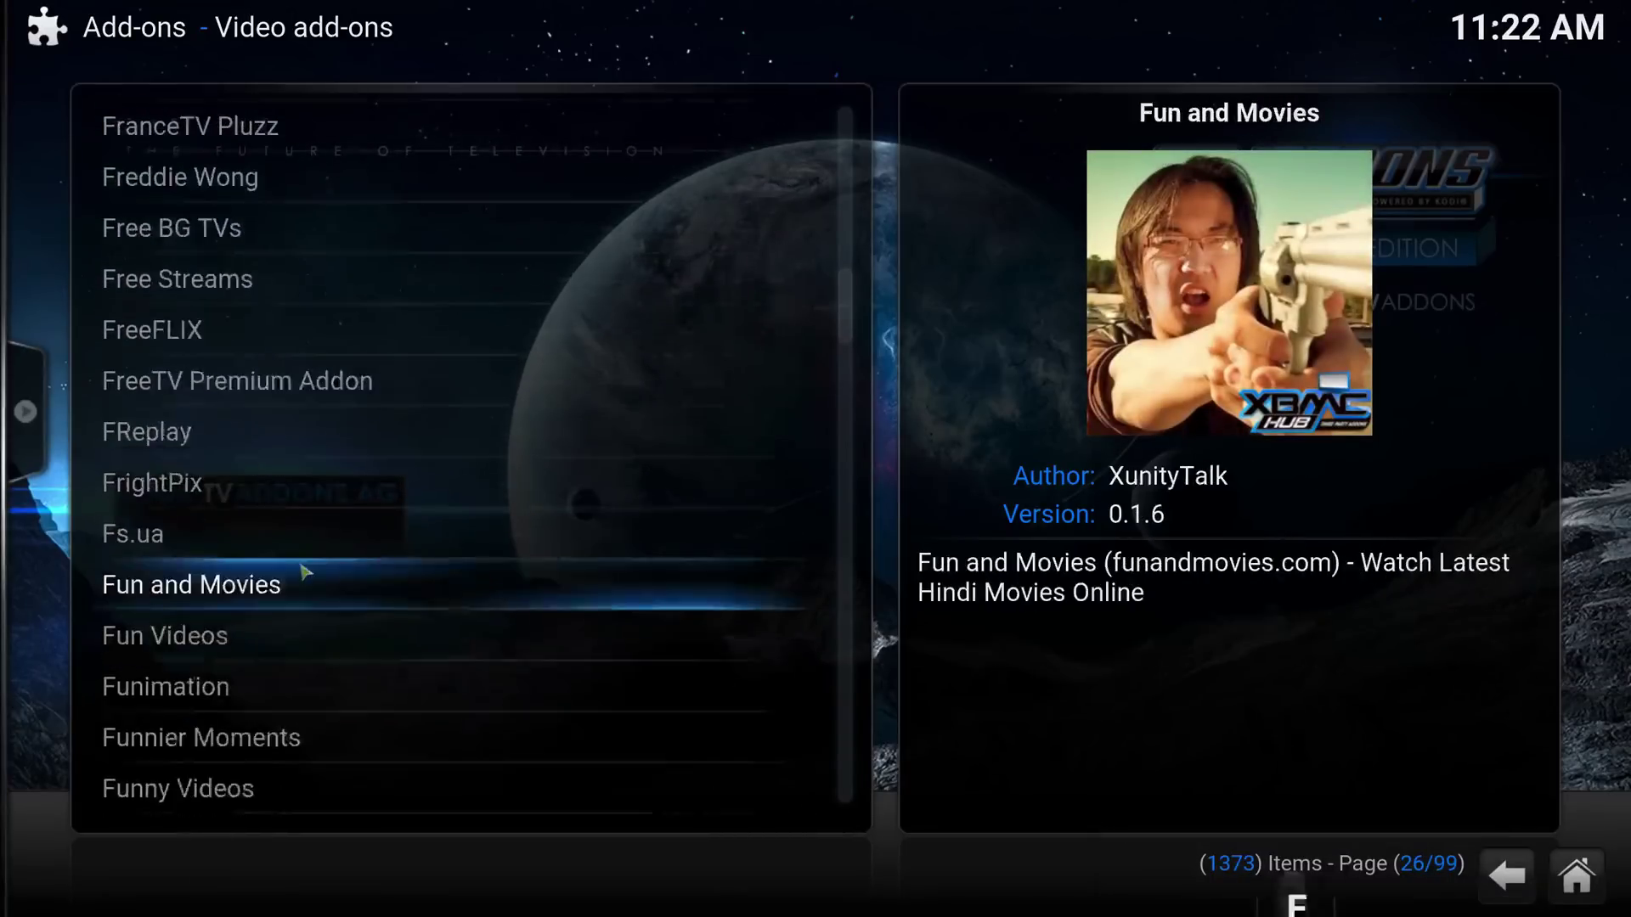
{"action": "scroll", "coordinate": [304, 572], "scroll_direction": "down", "scroll_amount": 13}
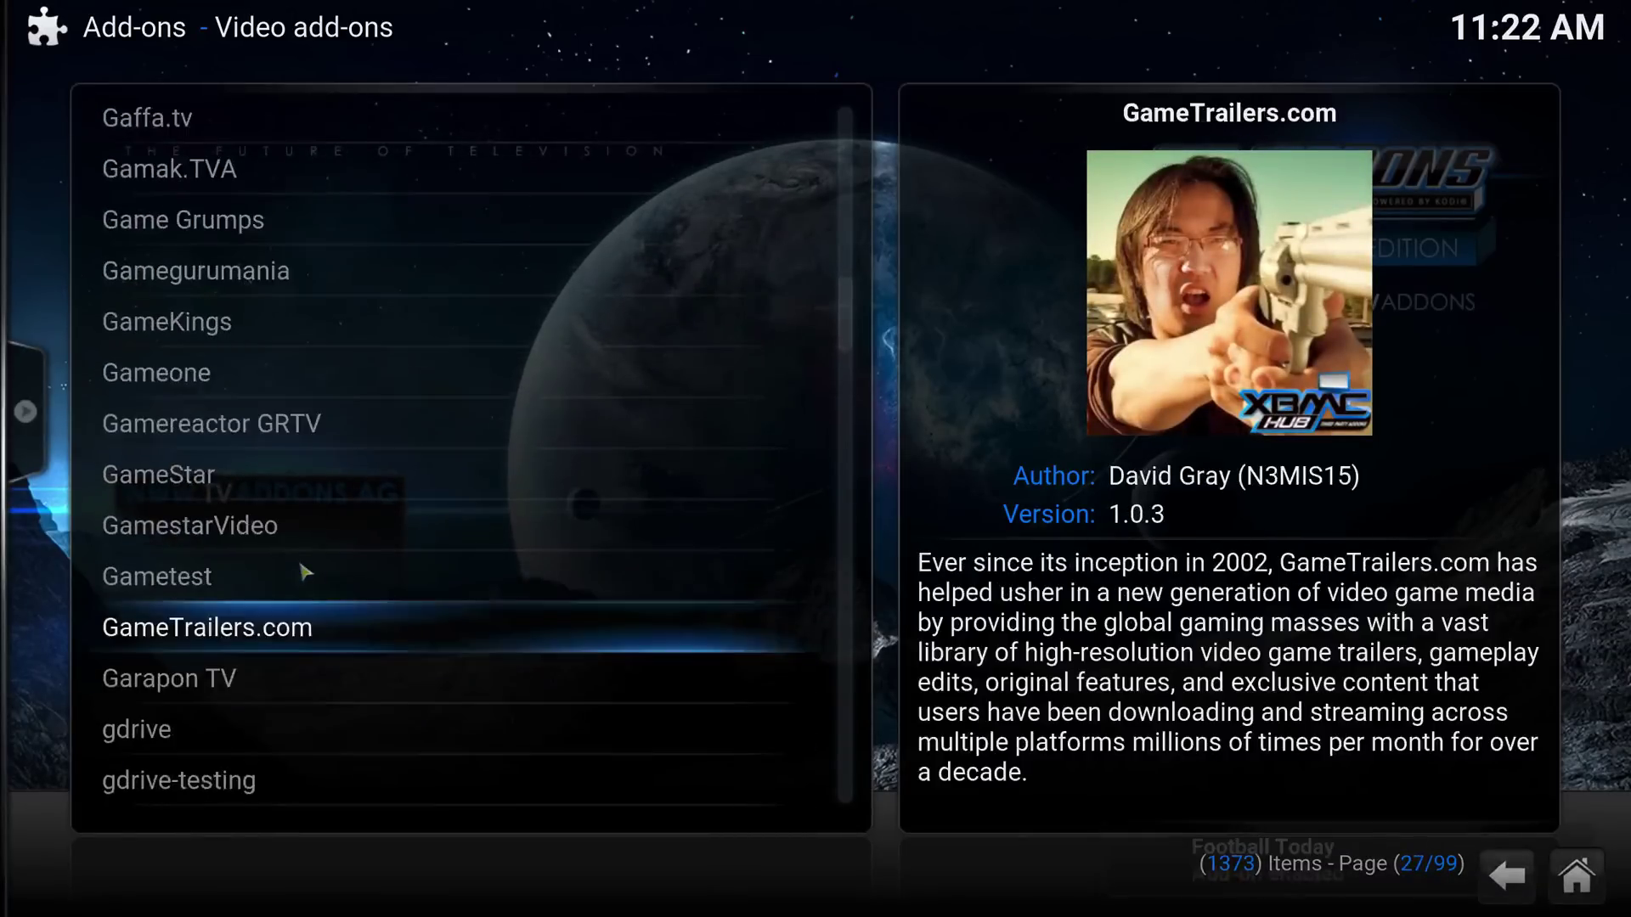
{"action": "scroll", "coordinate": [304, 571], "scroll_direction": "up", "scroll_amount": 4}
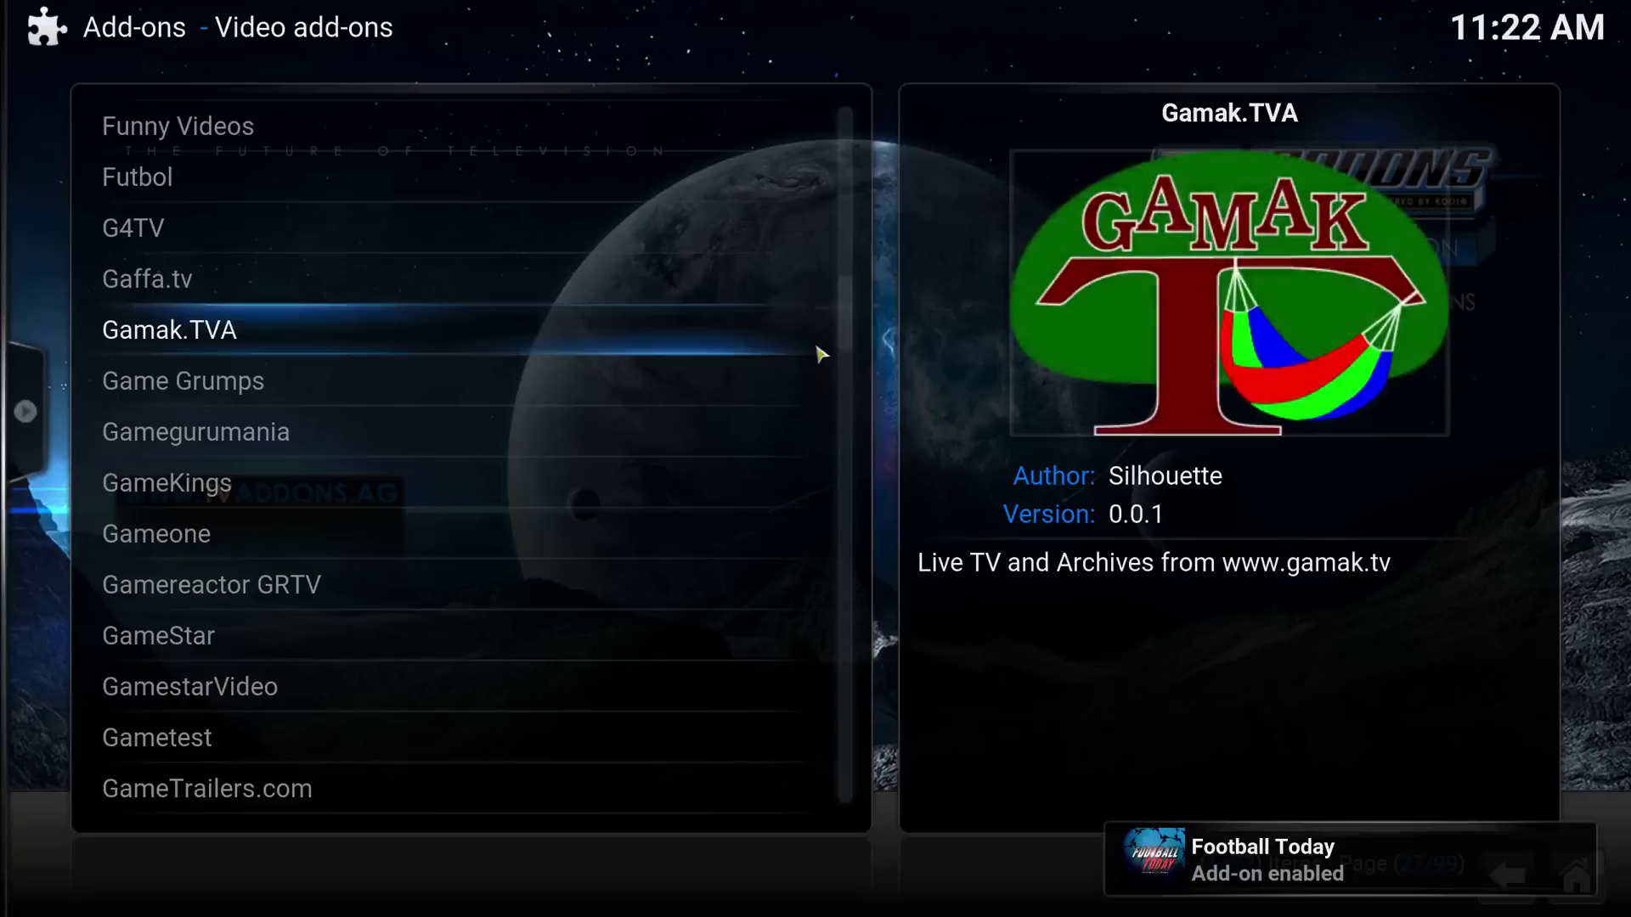
{"action": "left_click_drag", "start_coordinate": [848, 321], "coordinate": [852, 433]}
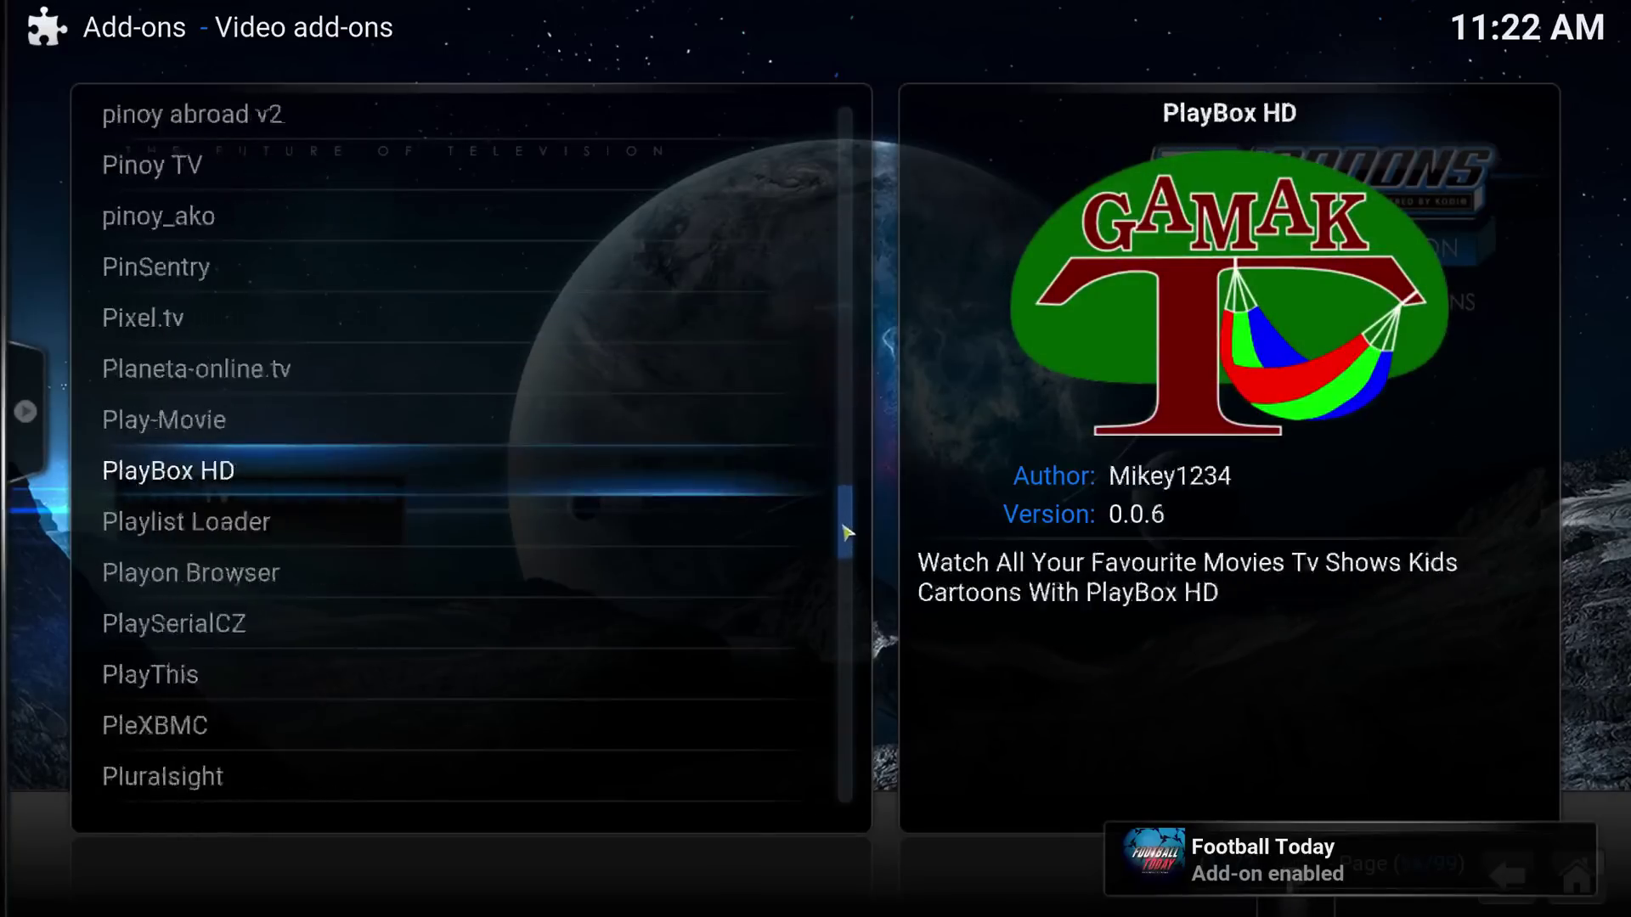
{"action": "left_click_drag", "start_coordinate": [846, 567], "coordinate": [844, 688]}
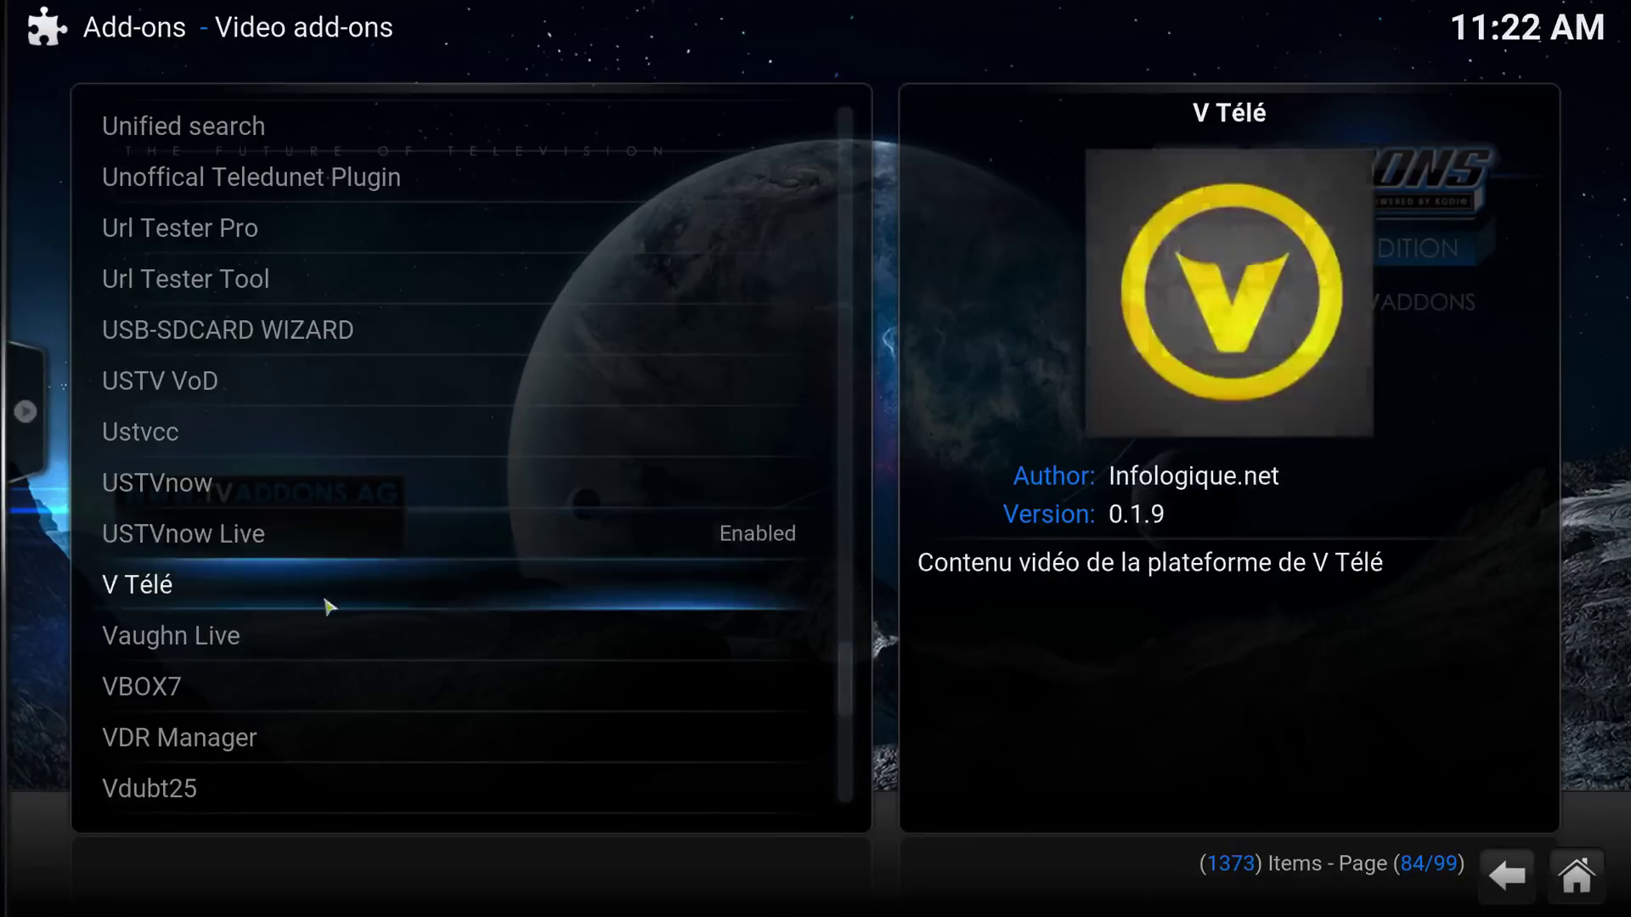
Scroll through the Video add-ons list, then go back to the Kodi home screen
{"action": "scroll", "coordinate": [328, 520], "scroll_direction": "down", "scroll_amount": 1}
{"action": "scroll", "coordinate": [328, 529], "scroll_direction": "up", "scroll_amount": 4}
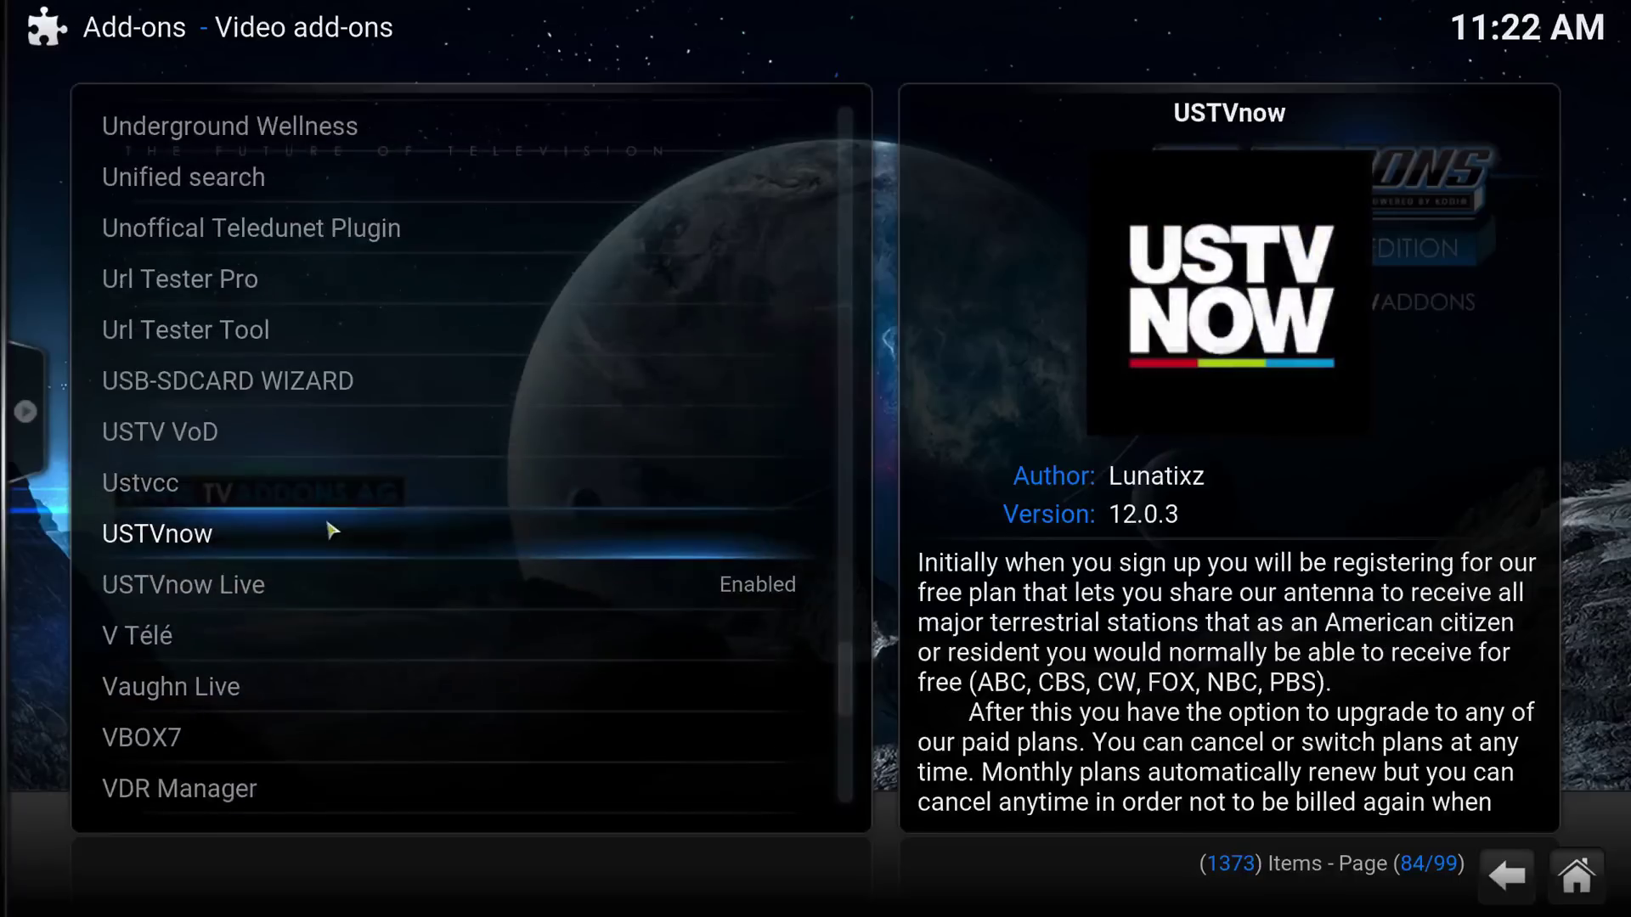
{"action": "scroll", "coordinate": [332, 532], "scroll_direction": "down", "scroll_amount": 4}
{"action": "scroll", "coordinate": [331, 531], "scroll_direction": "down", "scroll_amount": 7}
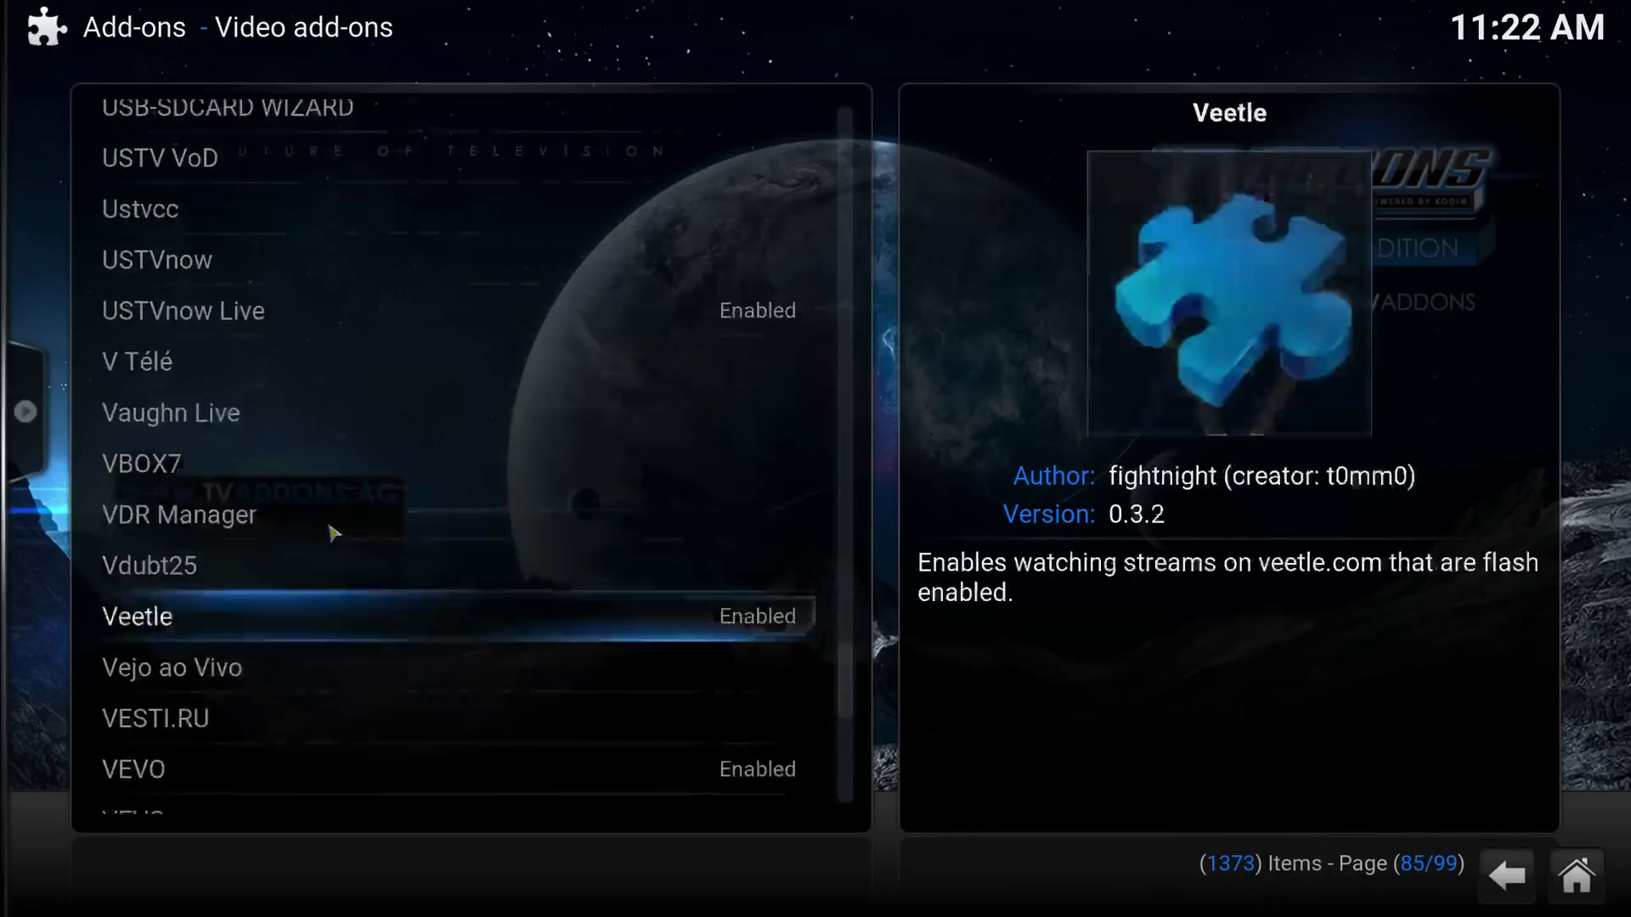
{"action": "scroll", "coordinate": [330, 533], "scroll_direction": "up", "scroll_amount": 6}
{"action": "scroll", "coordinate": [331, 531], "scroll_direction": "up", "scroll_amount": 5}
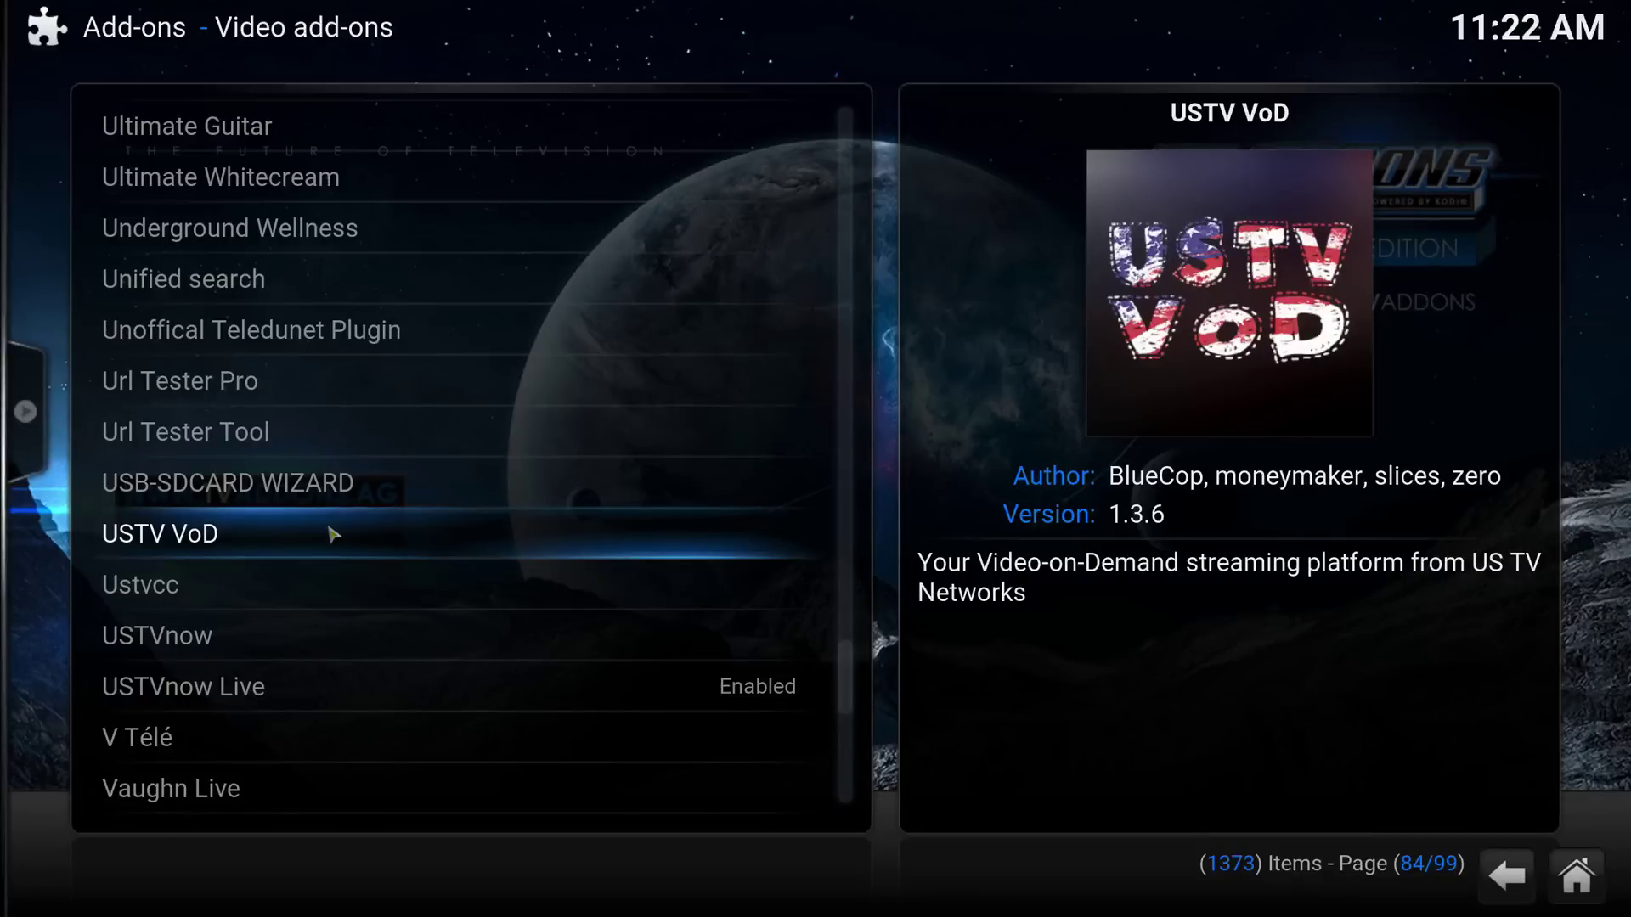
{"action": "scroll", "coordinate": [331, 533], "scroll_direction": "up", "scroll_amount": 6}
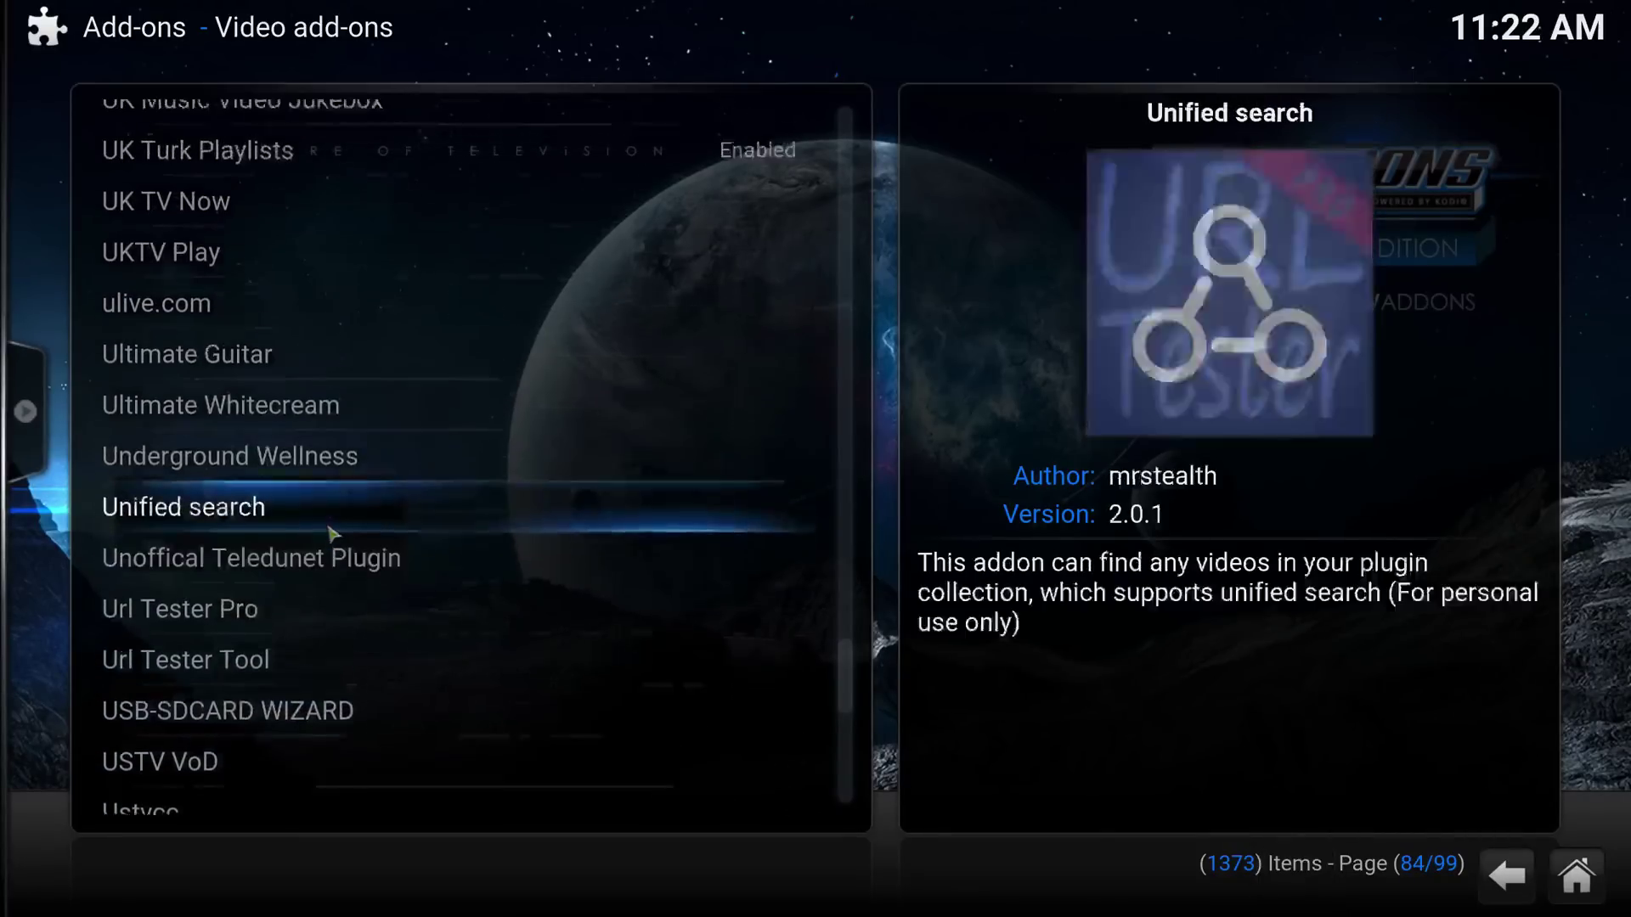
{"action": "scroll", "coordinate": [332, 534], "scroll_direction": "up", "scroll_amount": 6}
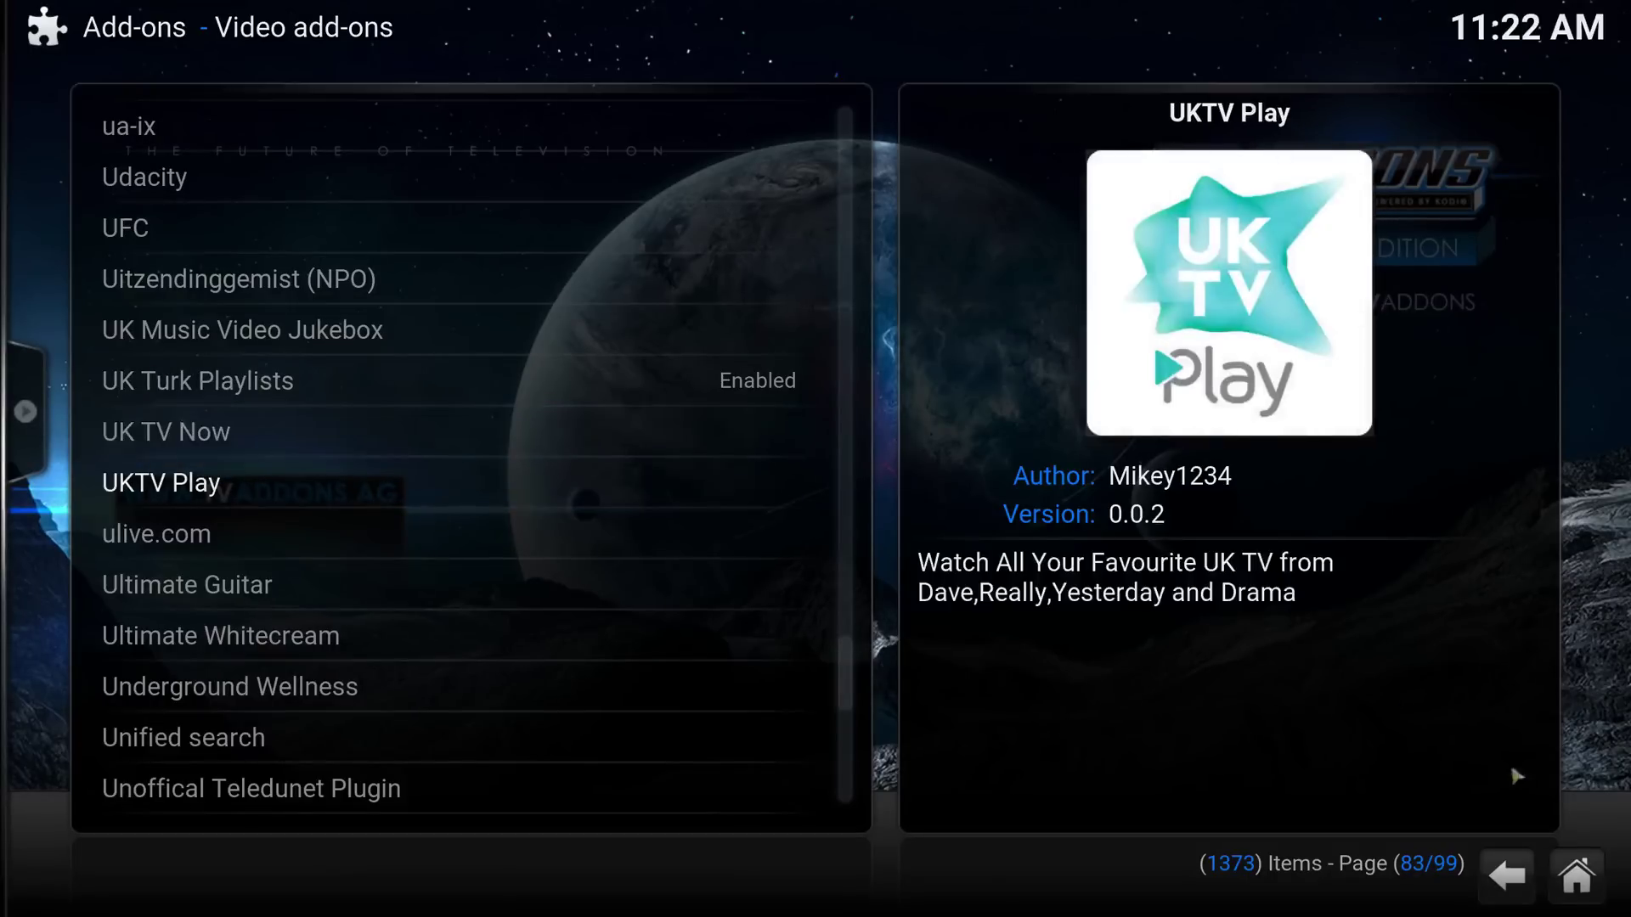
{"action": "left_click", "coordinate": [1581, 860]}
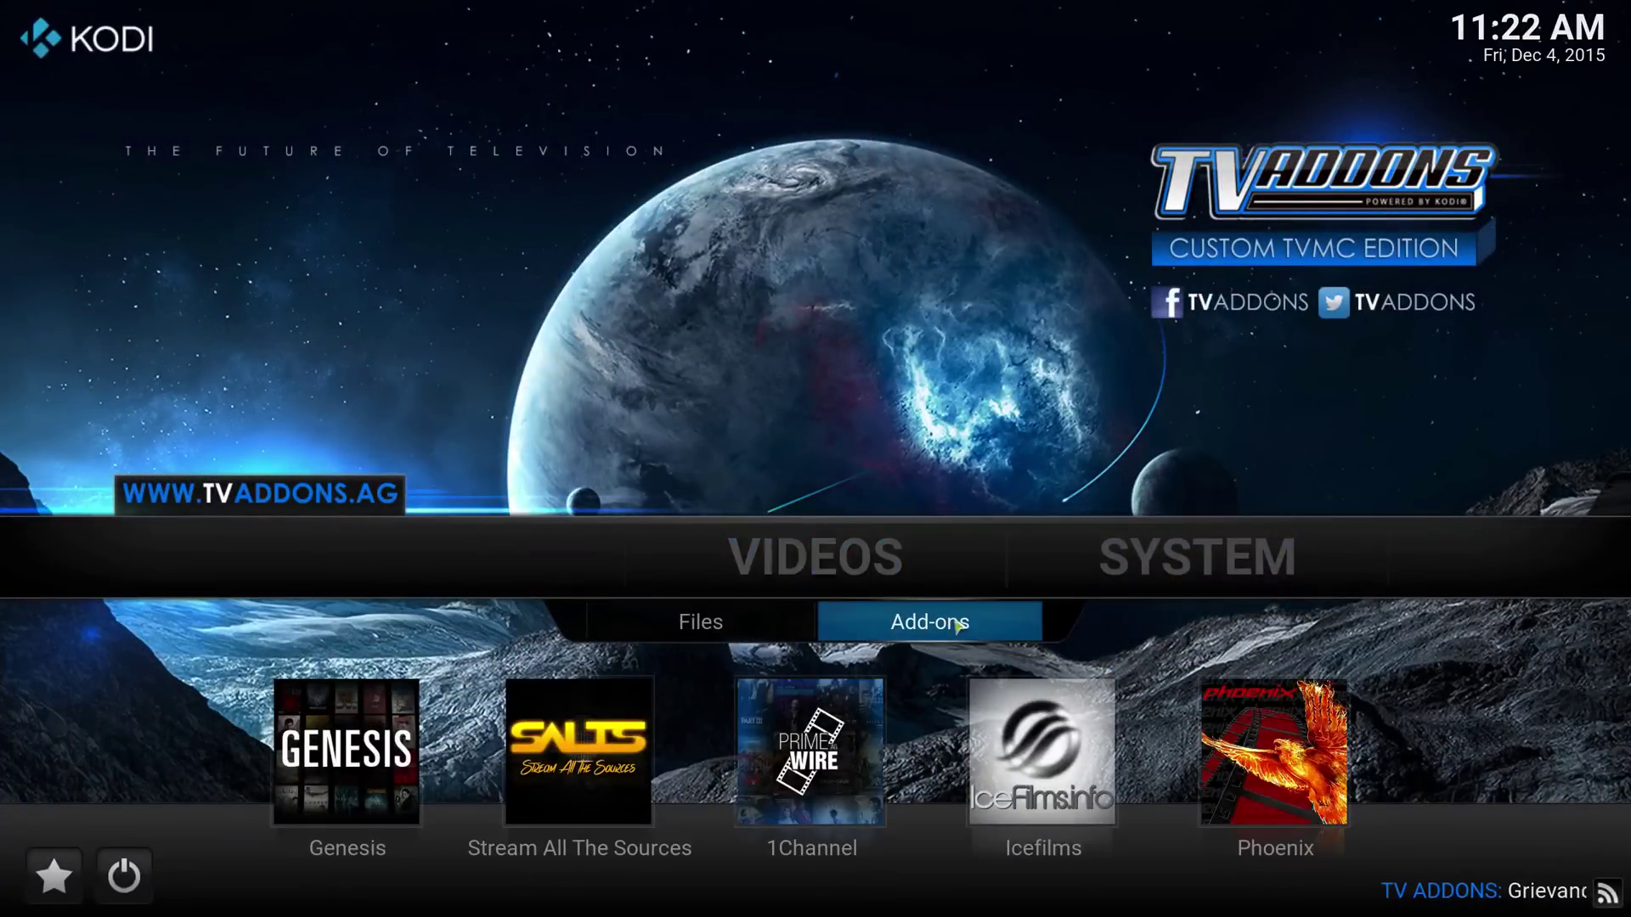
{"action": "left_click", "coordinate": [958, 626]}
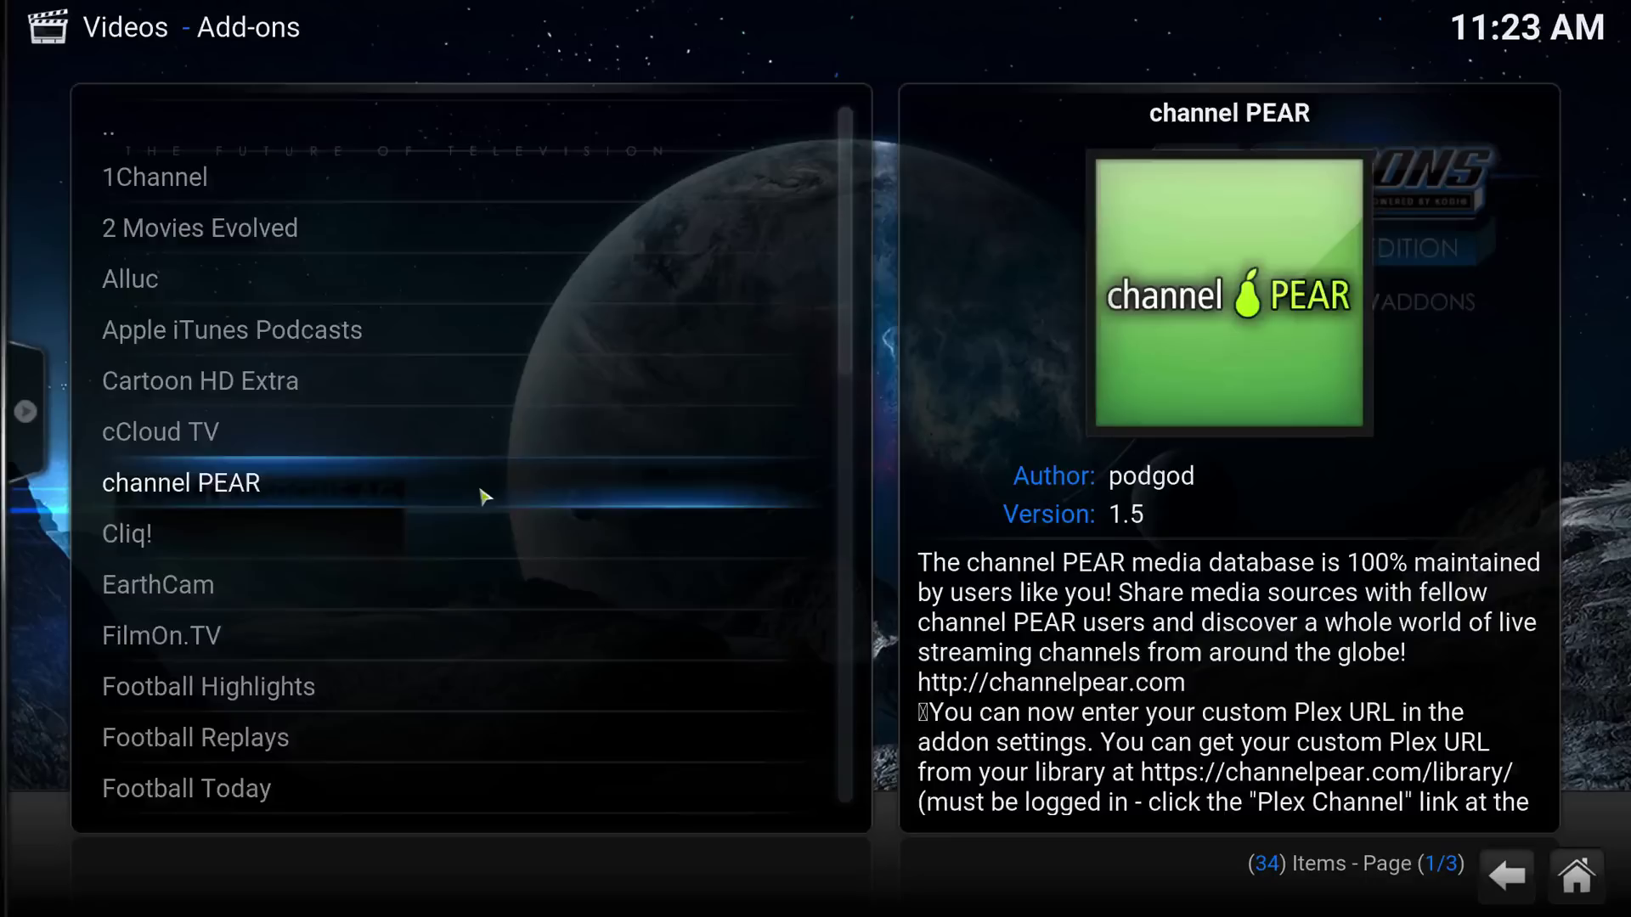
{"action": "scroll", "coordinate": [485, 497], "scroll_direction": "down", "scroll_amount": 8}
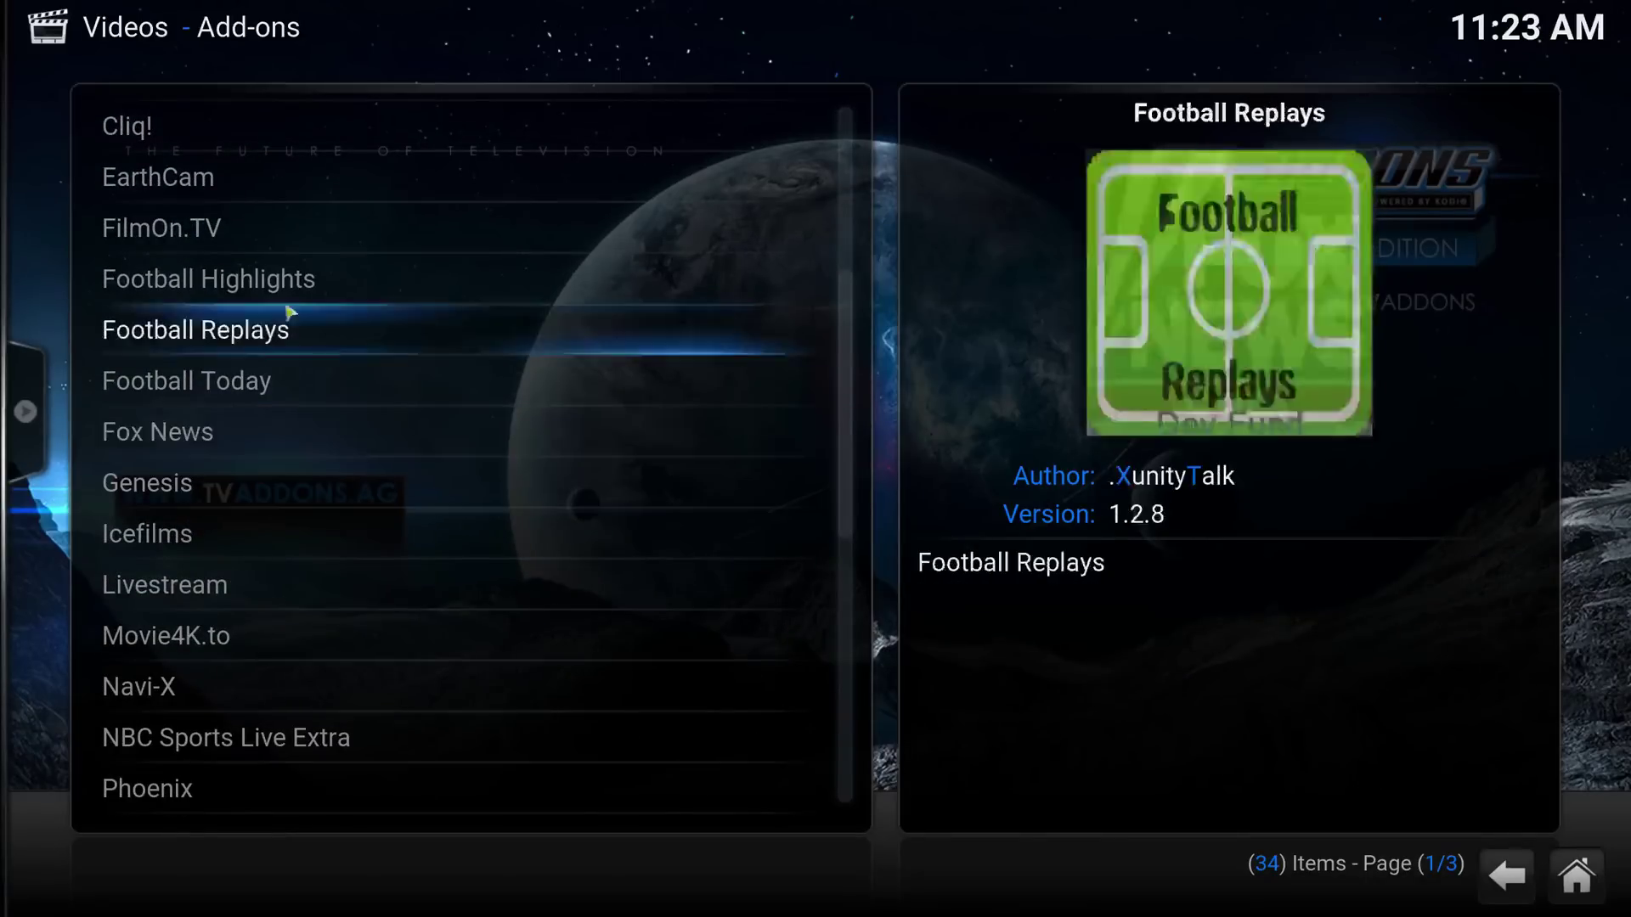
{"action": "scroll", "coordinate": [289, 450], "scroll_direction": "down", "scroll_amount": 6}
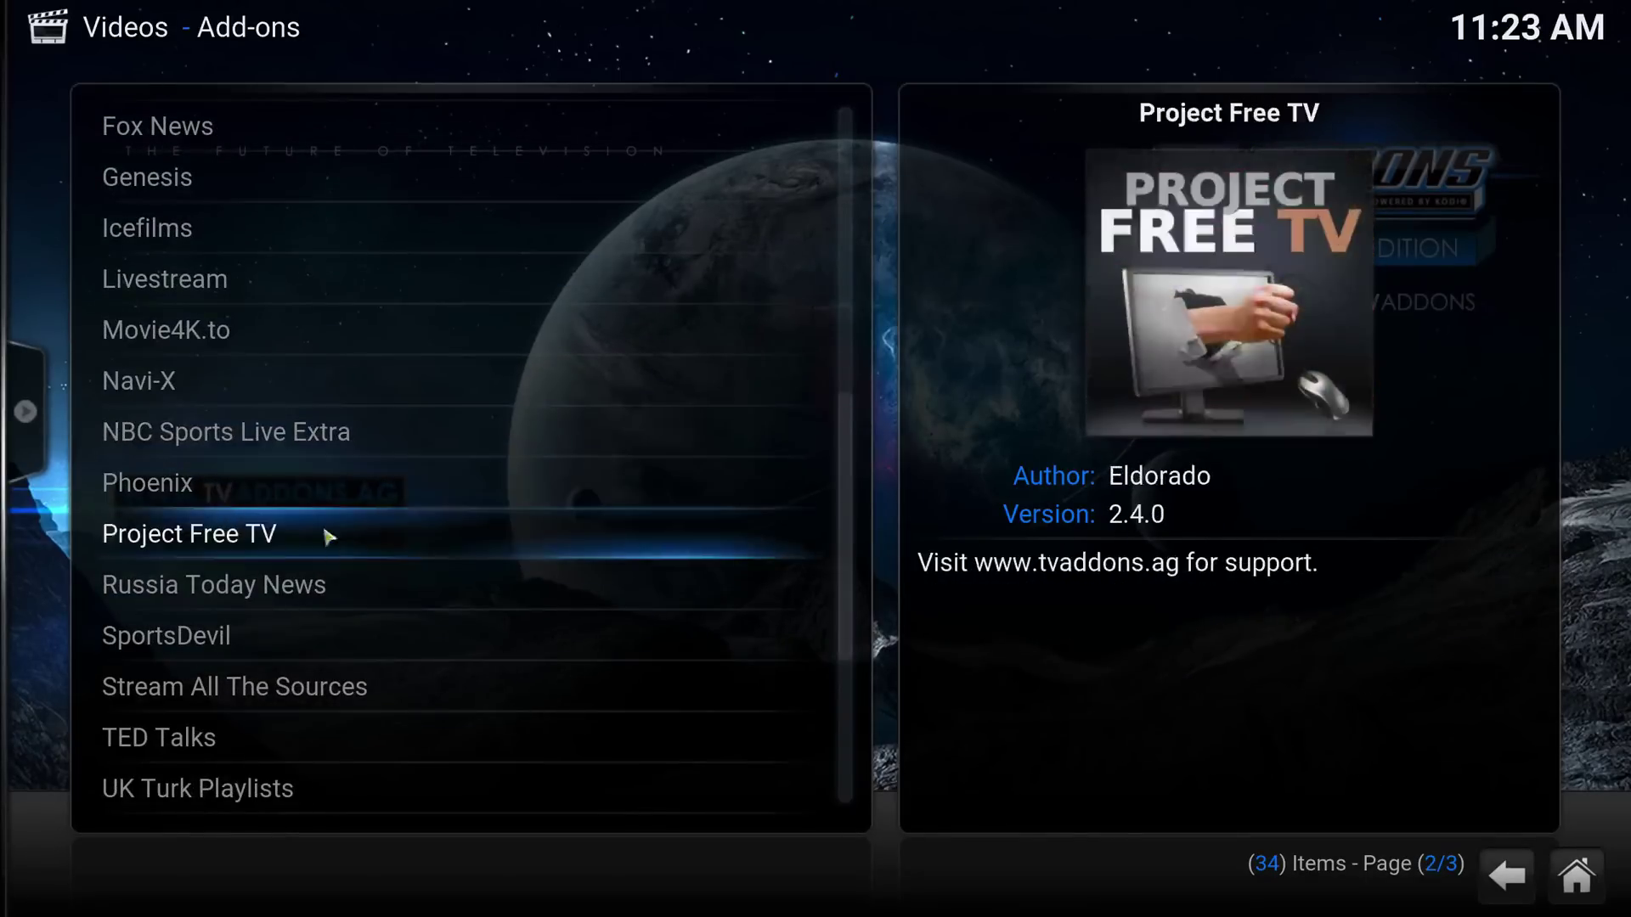
{"action": "left_click", "coordinate": [1576, 854]}
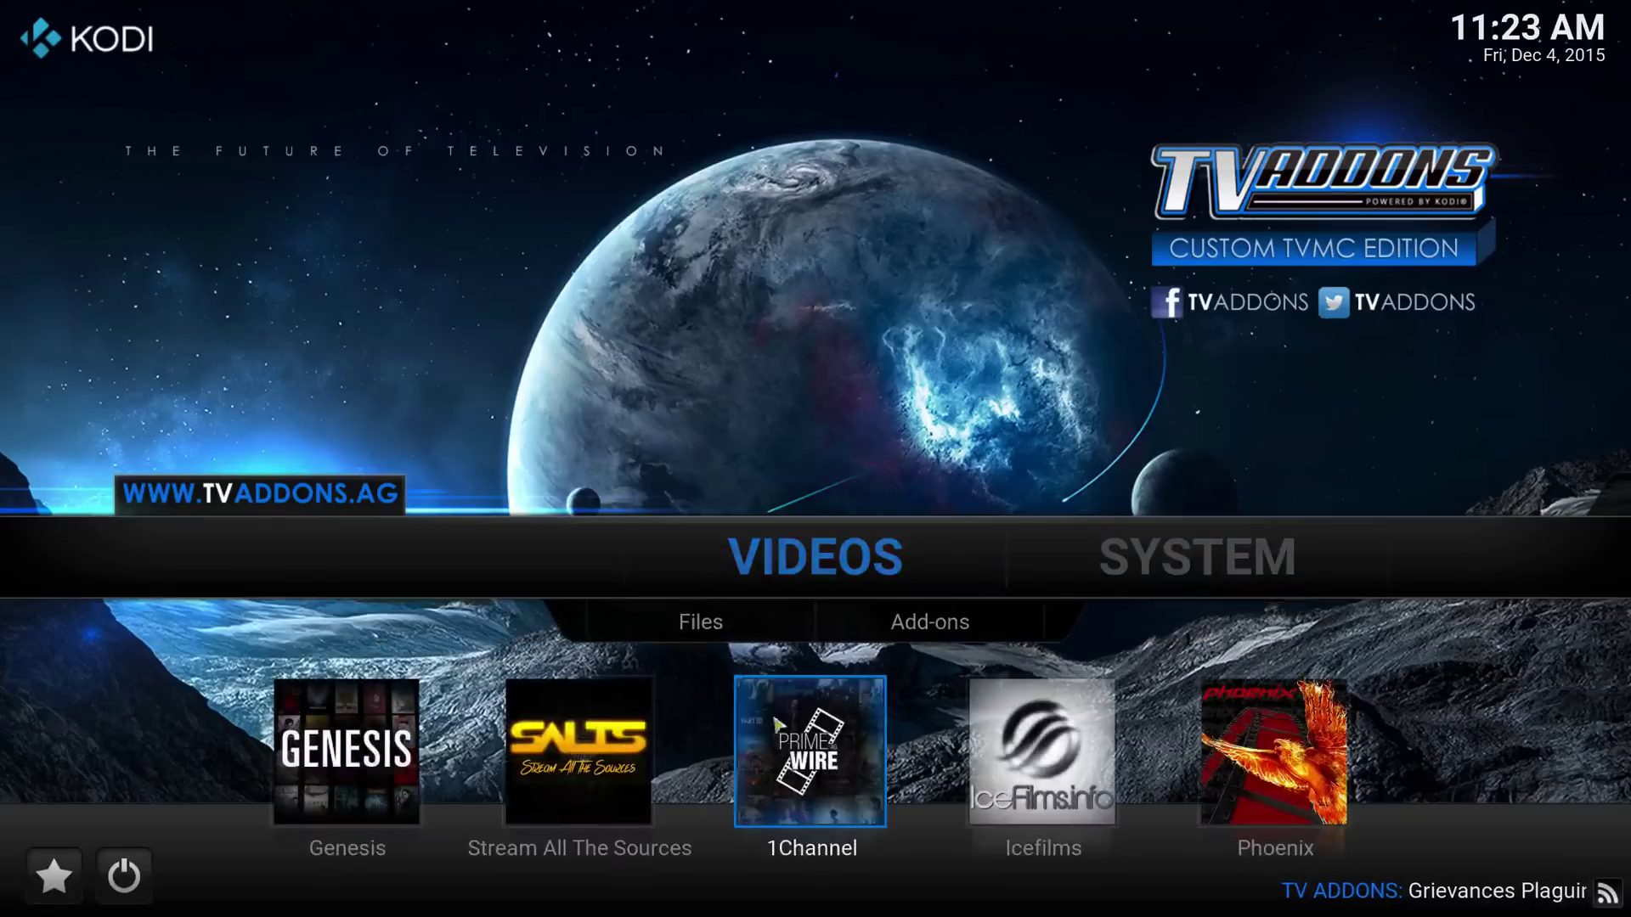
In Appearance > Skin Settings, set Videos submenu Add-on 3 to Cartoon HD Extra
{"action": "left_click", "coordinate": [1189, 560]}
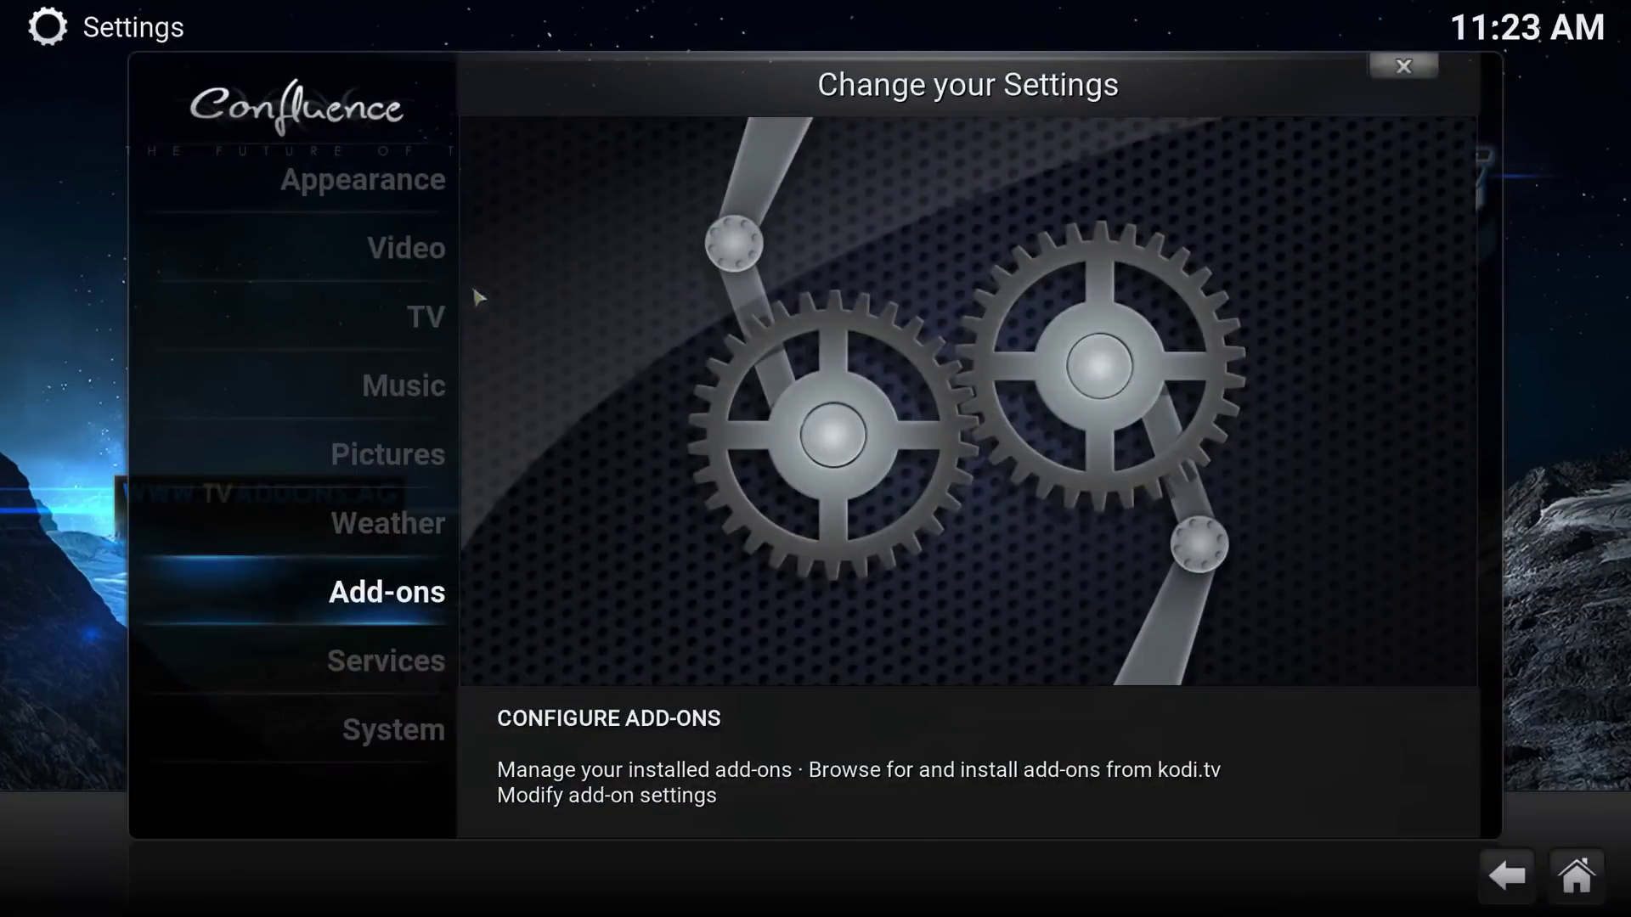
{"action": "left_click", "coordinate": [399, 182]}
{"action": "left_click", "coordinate": [563, 207]}
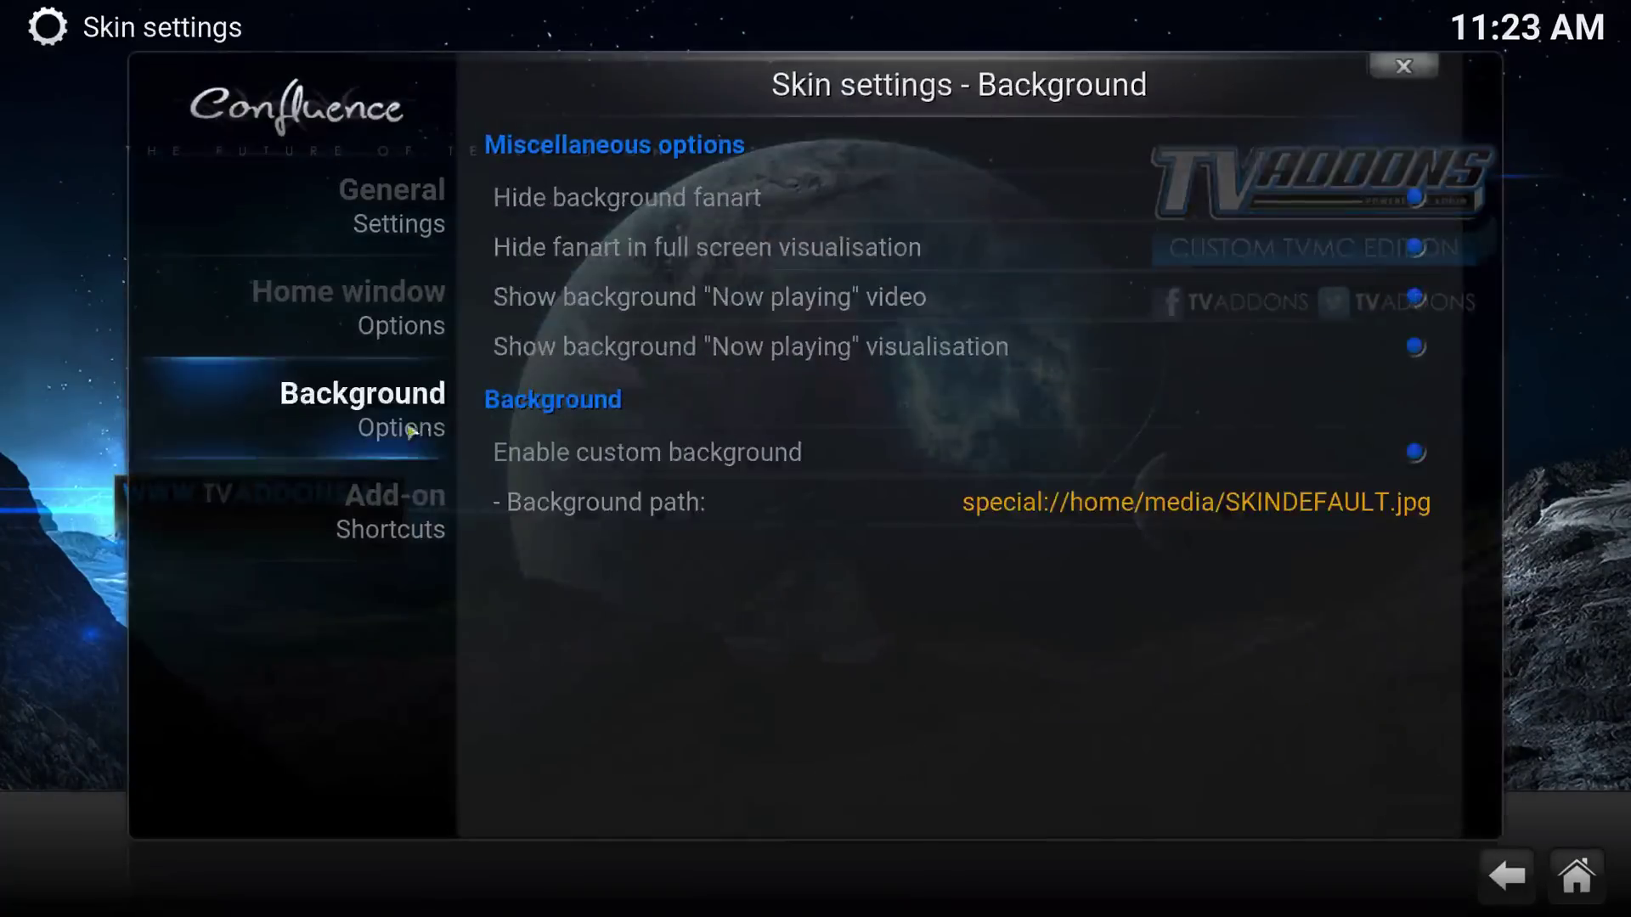
{"action": "mouse_move", "coordinate": [401, 514]}
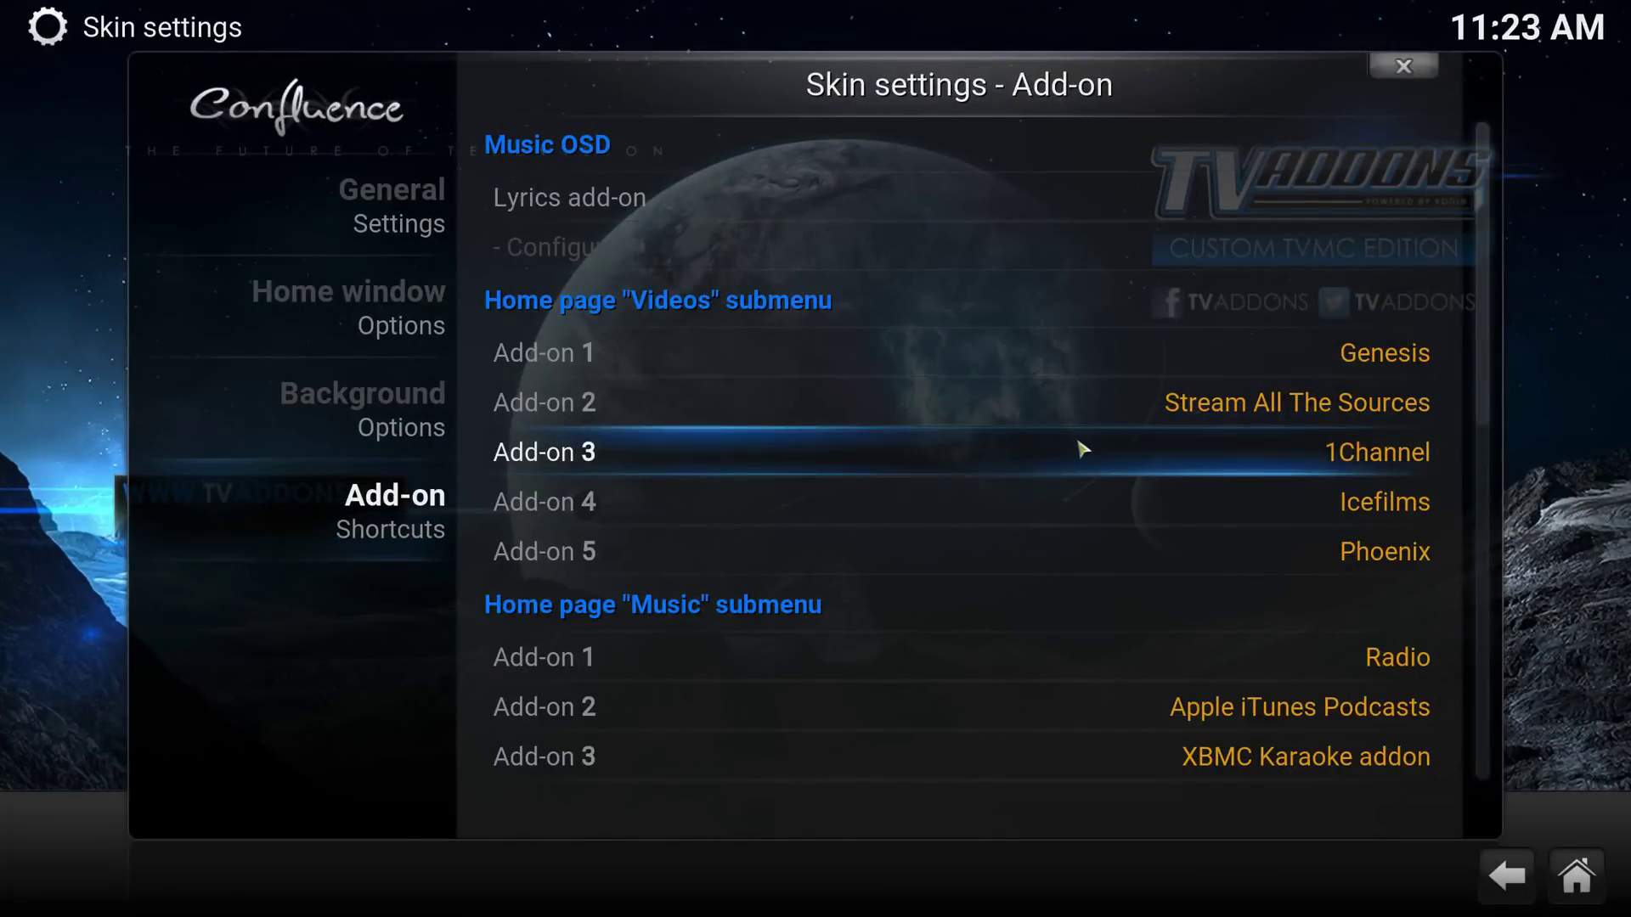
{"action": "left_click", "coordinate": [975, 451]}
{"action": "scroll", "coordinate": [603, 433], "scroll_direction": "down", "scroll_amount": 5}
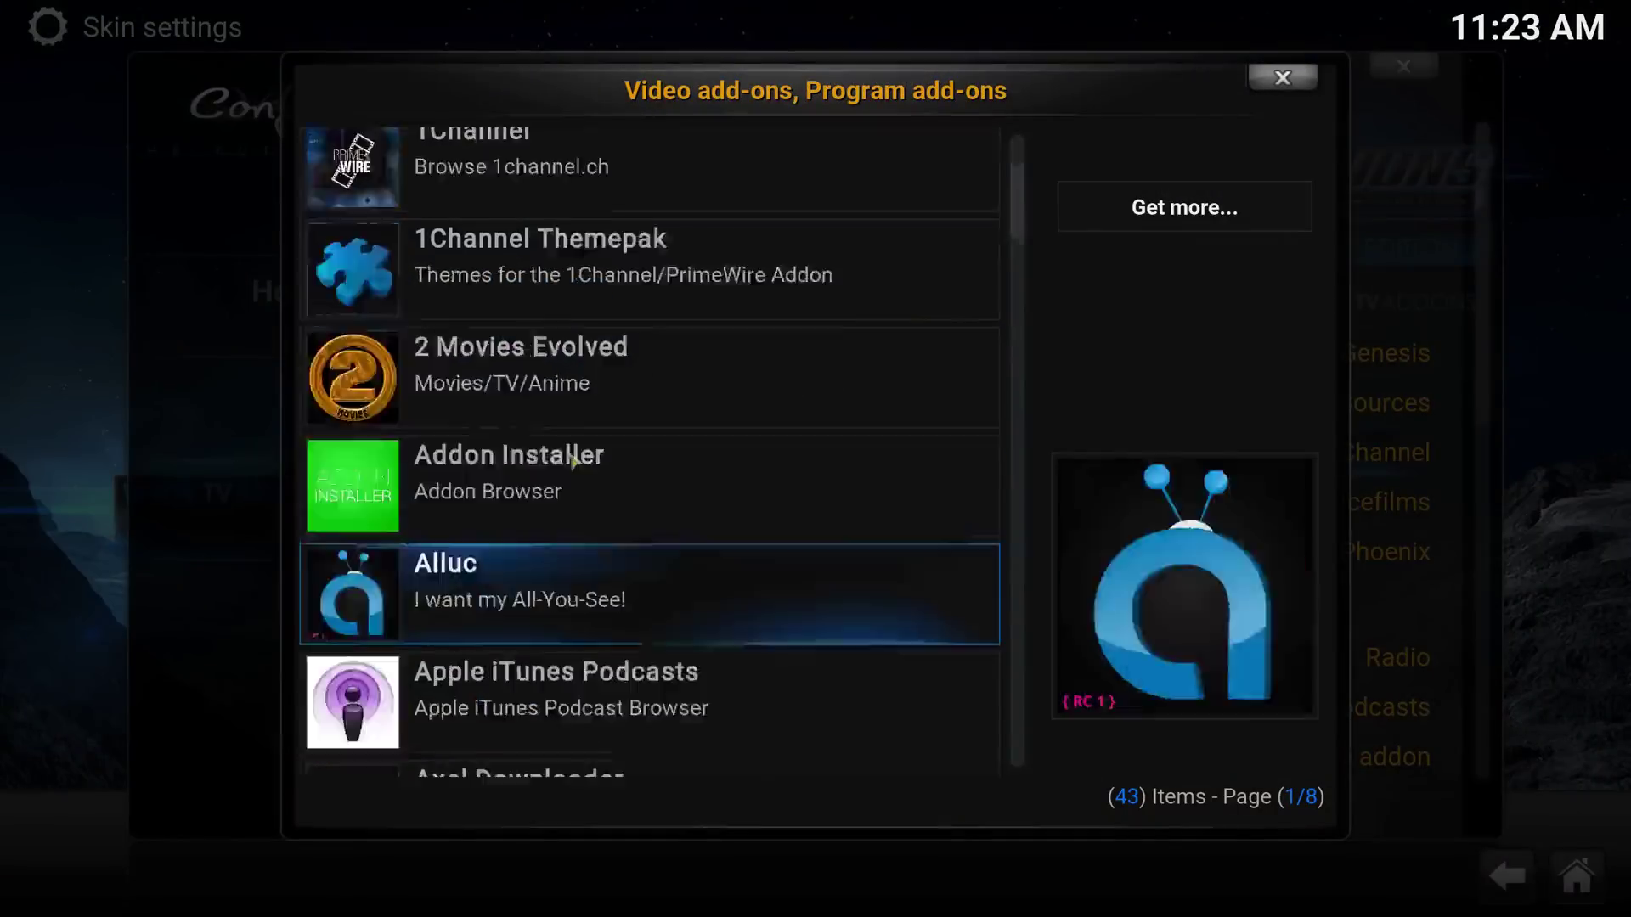
{"action": "scroll", "coordinate": [571, 461], "scroll_direction": "down", "scroll_amount": 3}
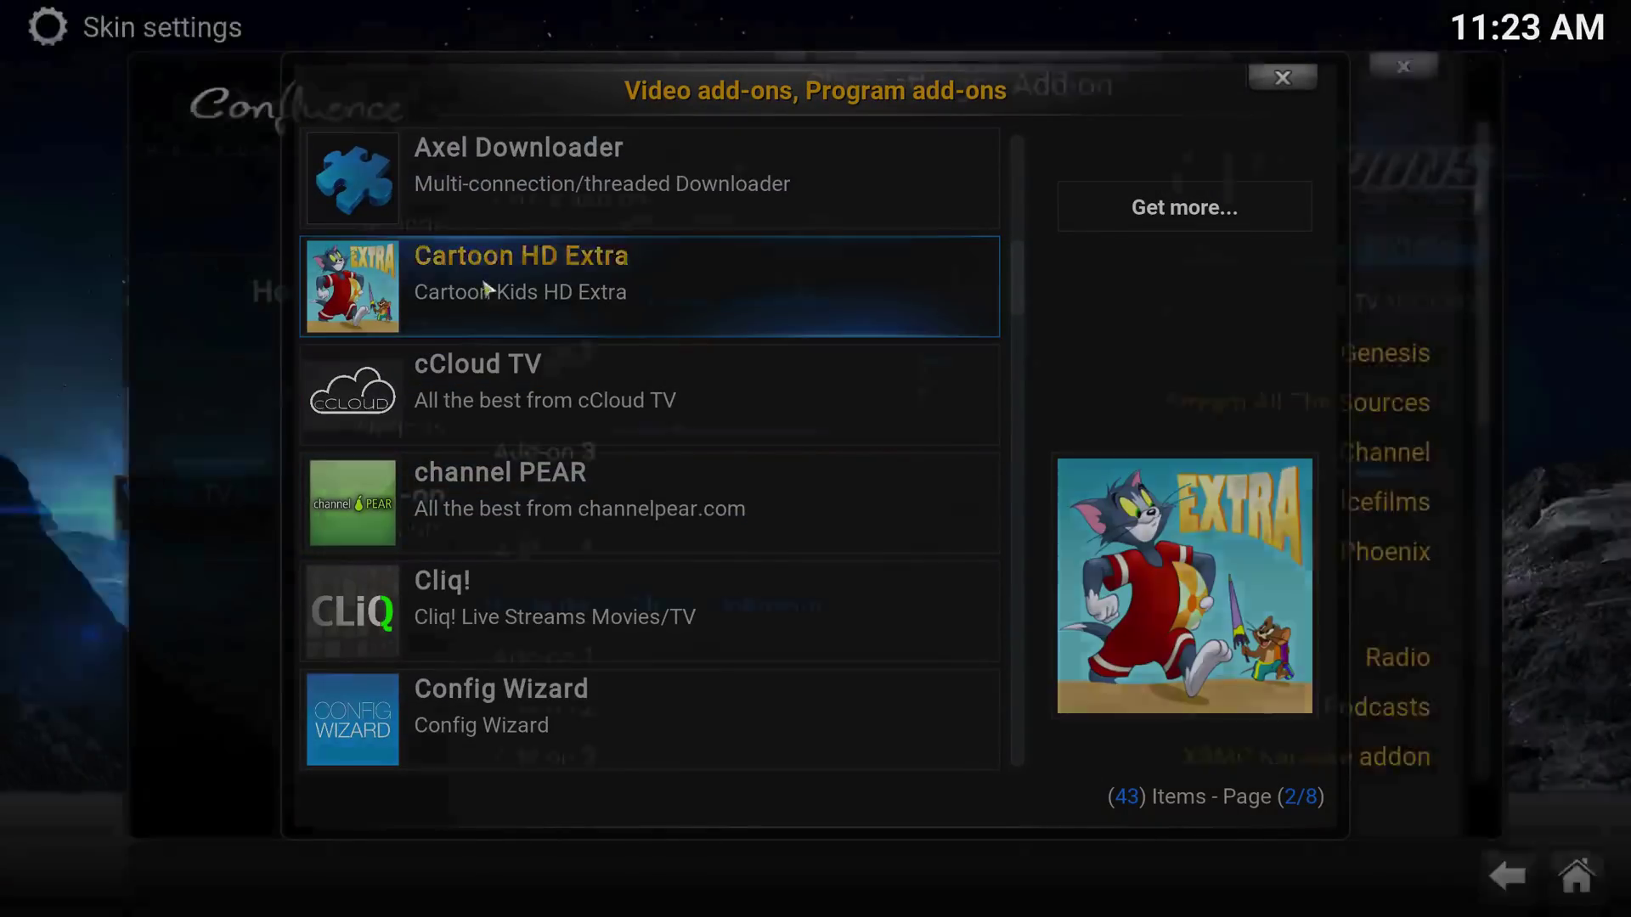
{"action": "left_click", "coordinate": [485, 285]}
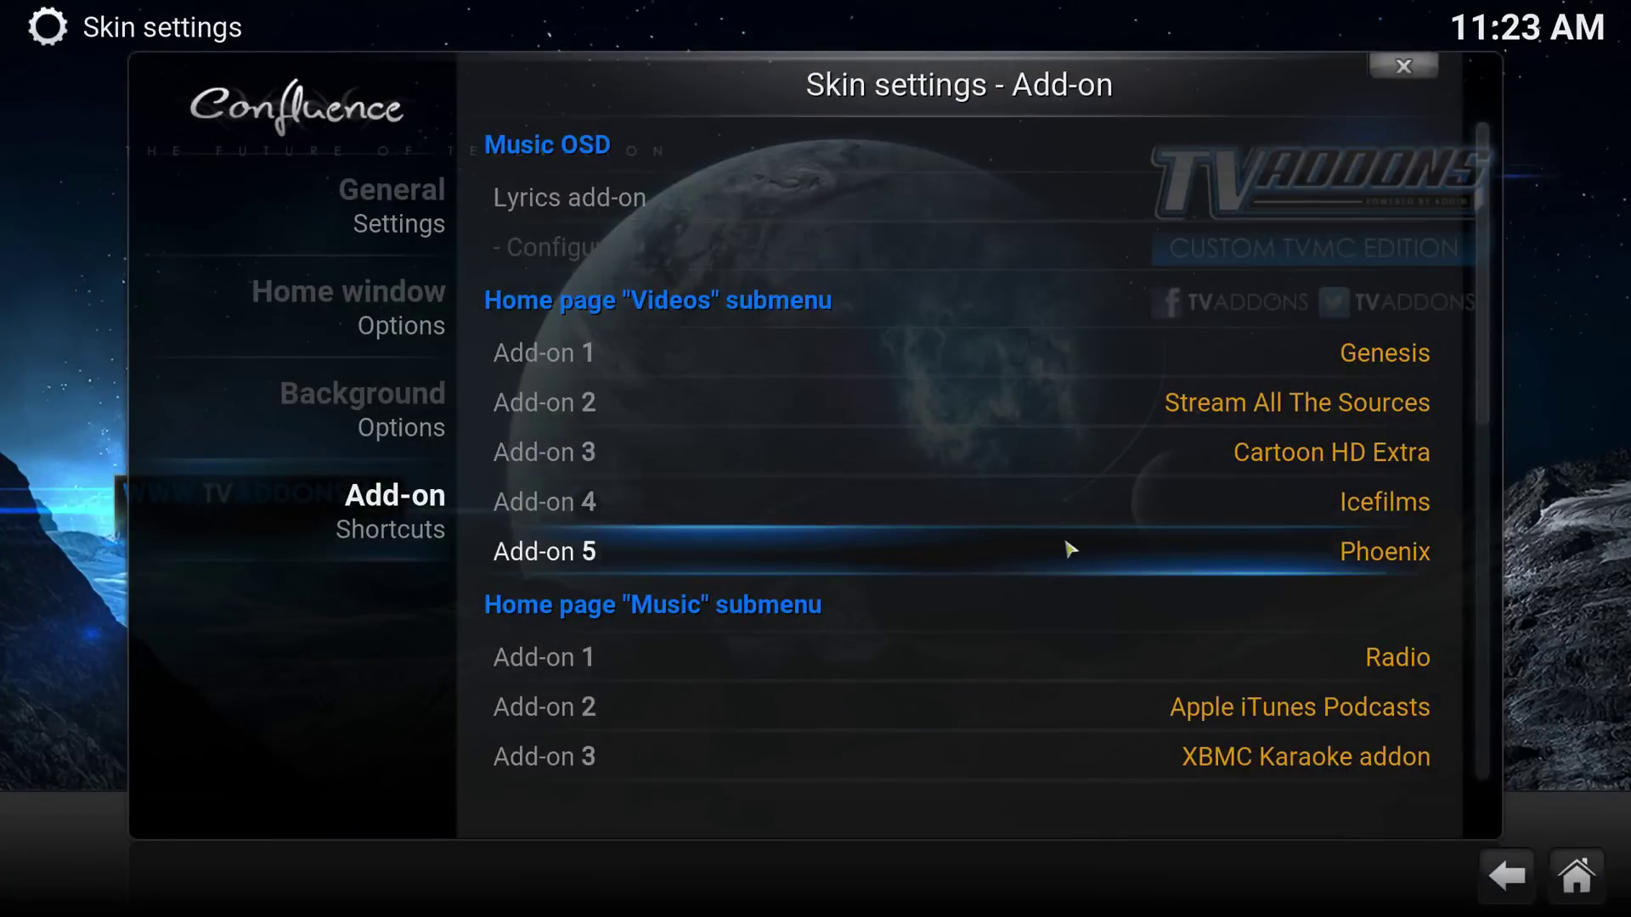
Set Videos submenu Add-on 2 to UK Turk Playlists
{"action": "left_click", "coordinate": [1053, 395]}
{"action": "scroll", "coordinate": [583, 595], "scroll_direction": "down", "scroll_amount": 5}
{"action": "scroll", "coordinate": [582, 498], "scroll_direction": "down", "scroll_amount": 13}
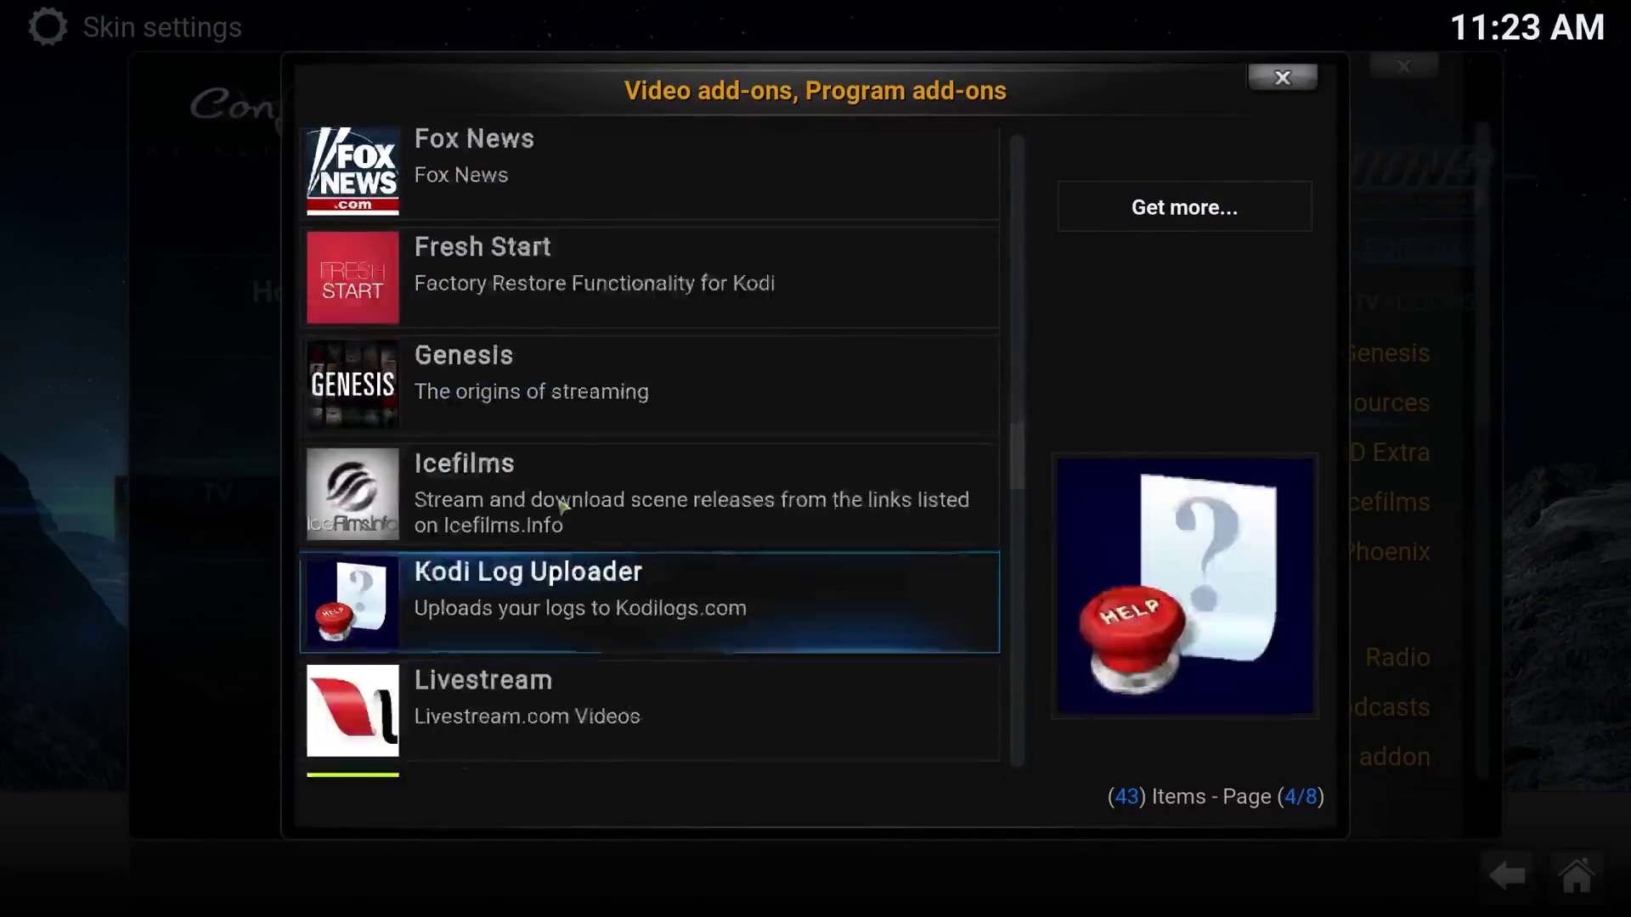
{"action": "scroll", "coordinate": [561, 506], "scroll_direction": "down", "scroll_amount": 14}
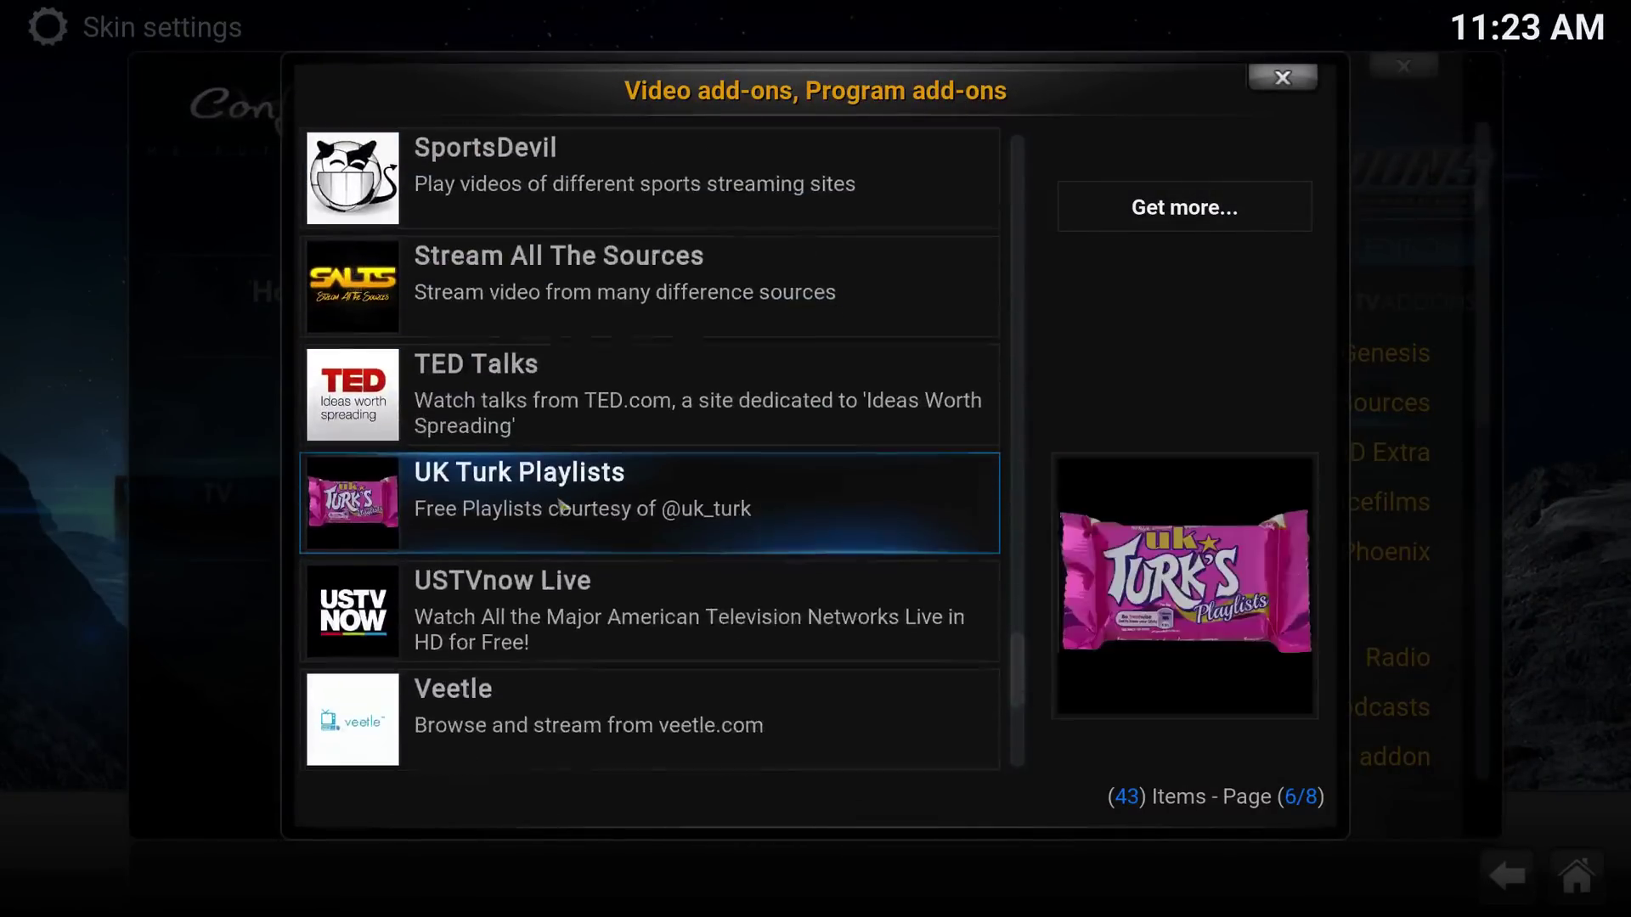
{"action": "left_click", "coordinate": [498, 508]}
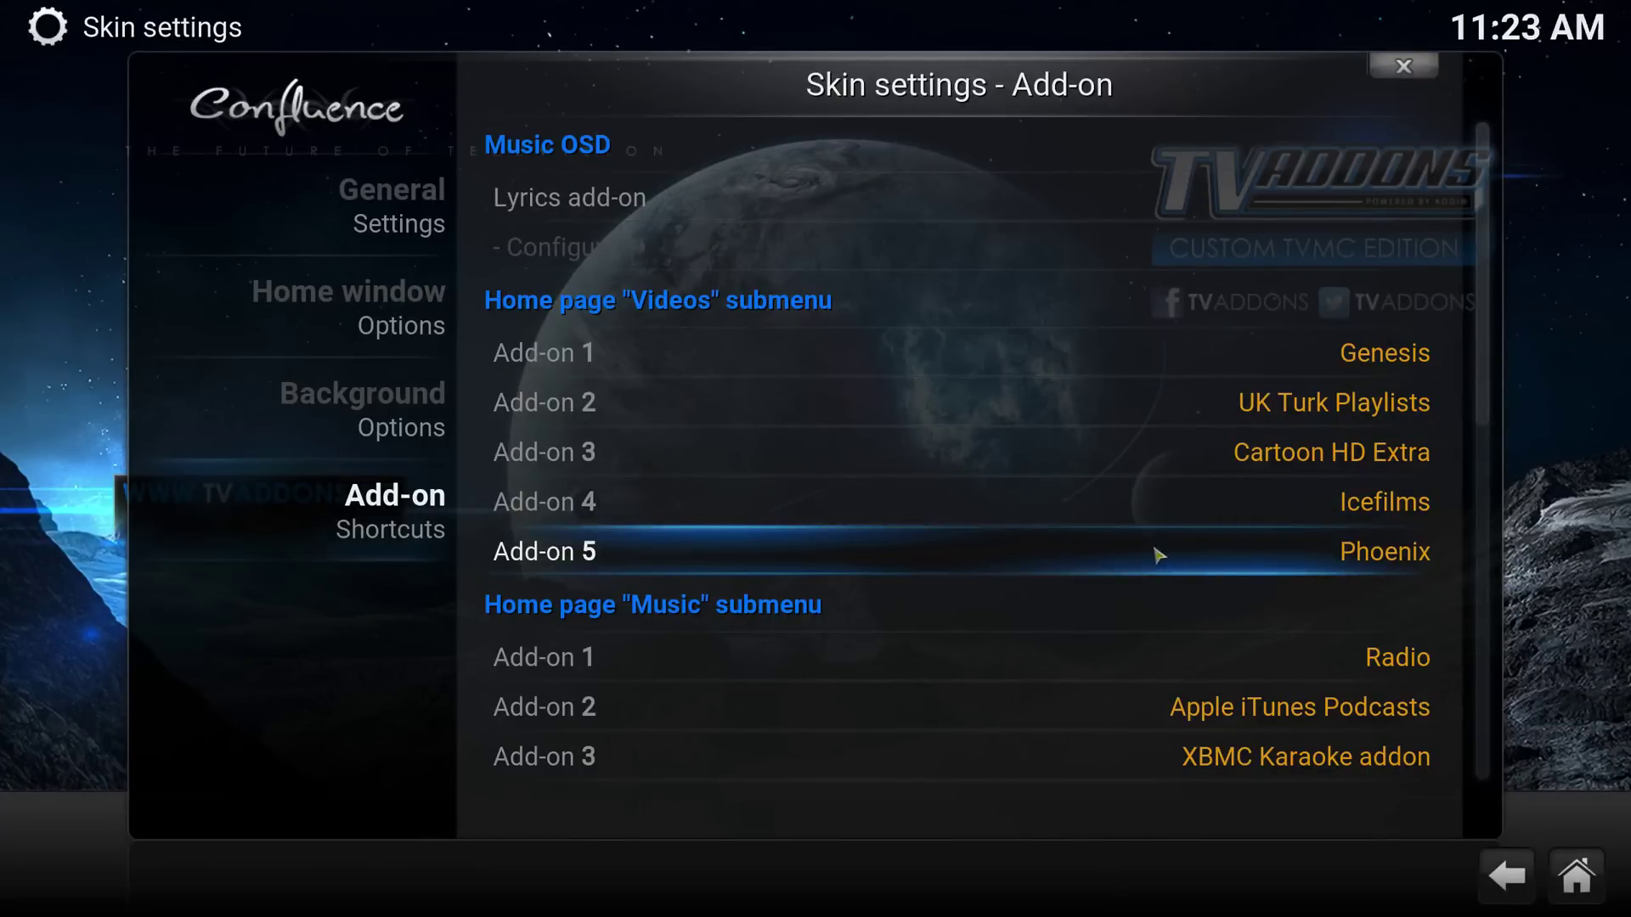
Change Videos submenu Add-on 5 from Phoenix to SportsDevil, then view Background Options
{"action": "left_click", "coordinate": [1012, 511]}
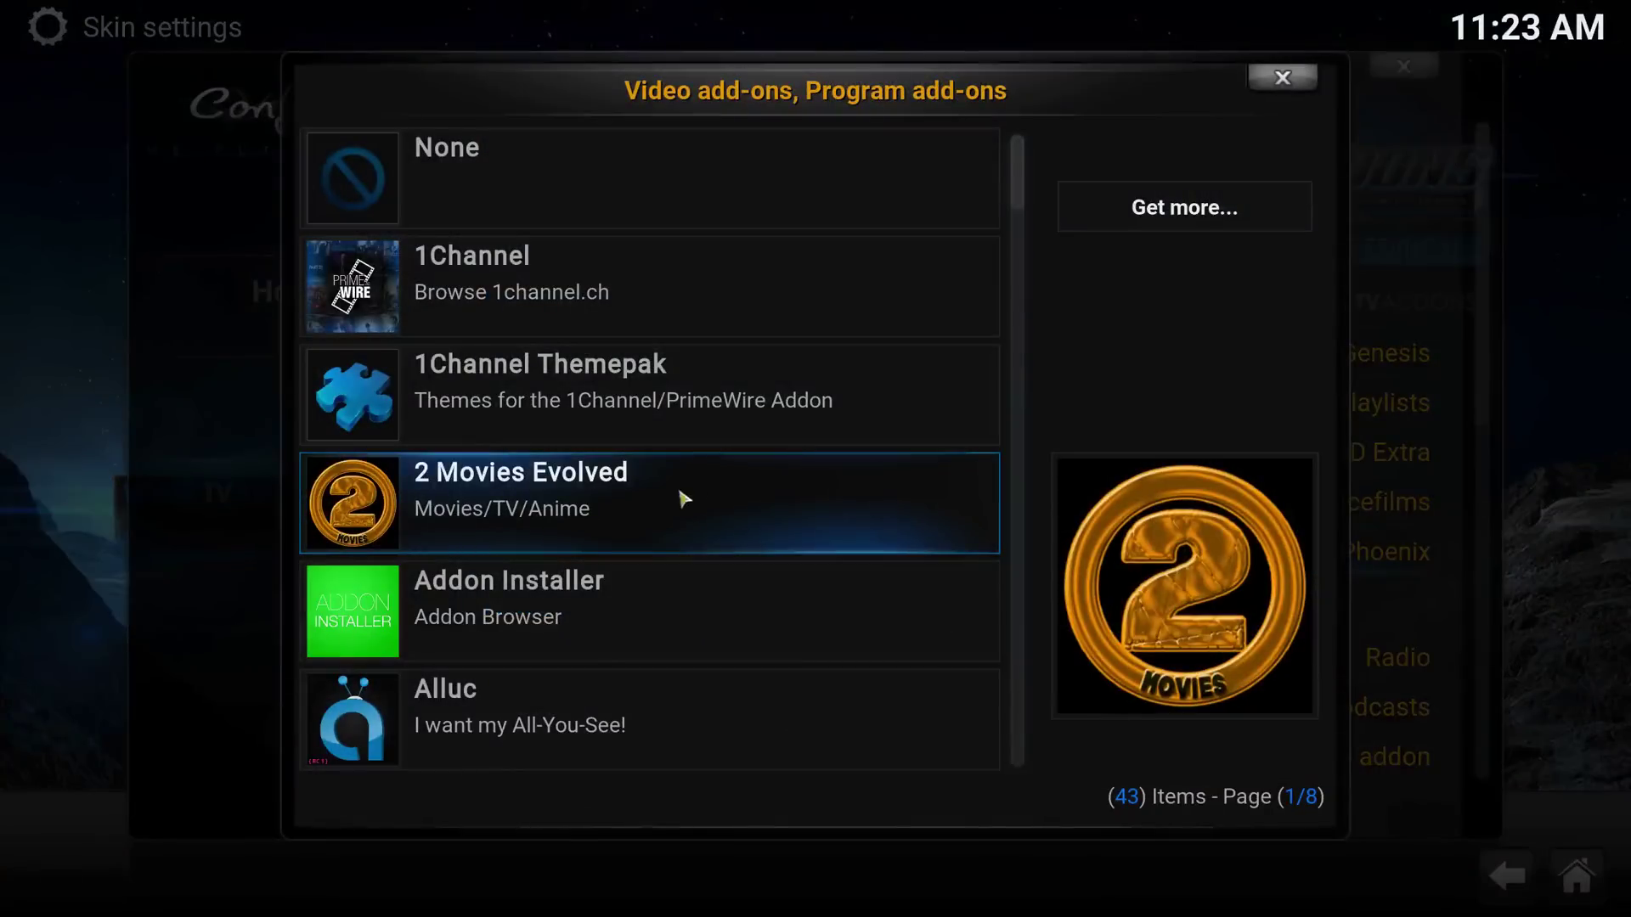
{"action": "scroll", "coordinate": [684, 499], "scroll_direction": "down", "scroll_amount": 10}
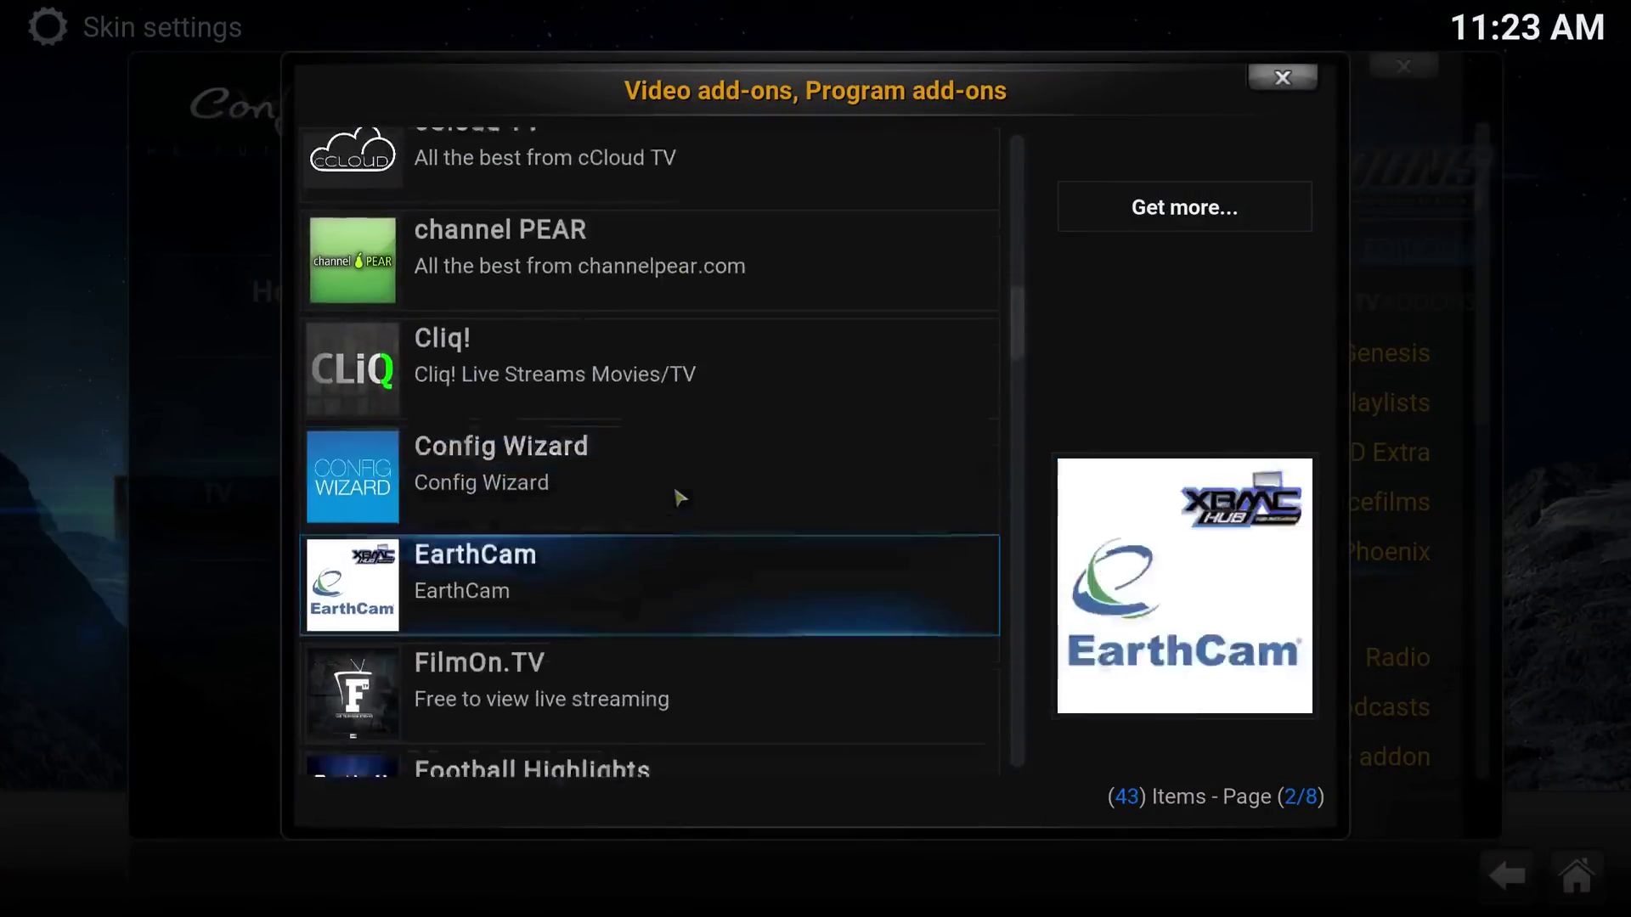
{"action": "scroll", "coordinate": [679, 498], "scroll_direction": "down", "scroll_amount": 5}
{"action": "scroll", "coordinate": [680, 497], "scroll_direction": "down", "scroll_amount": 3}
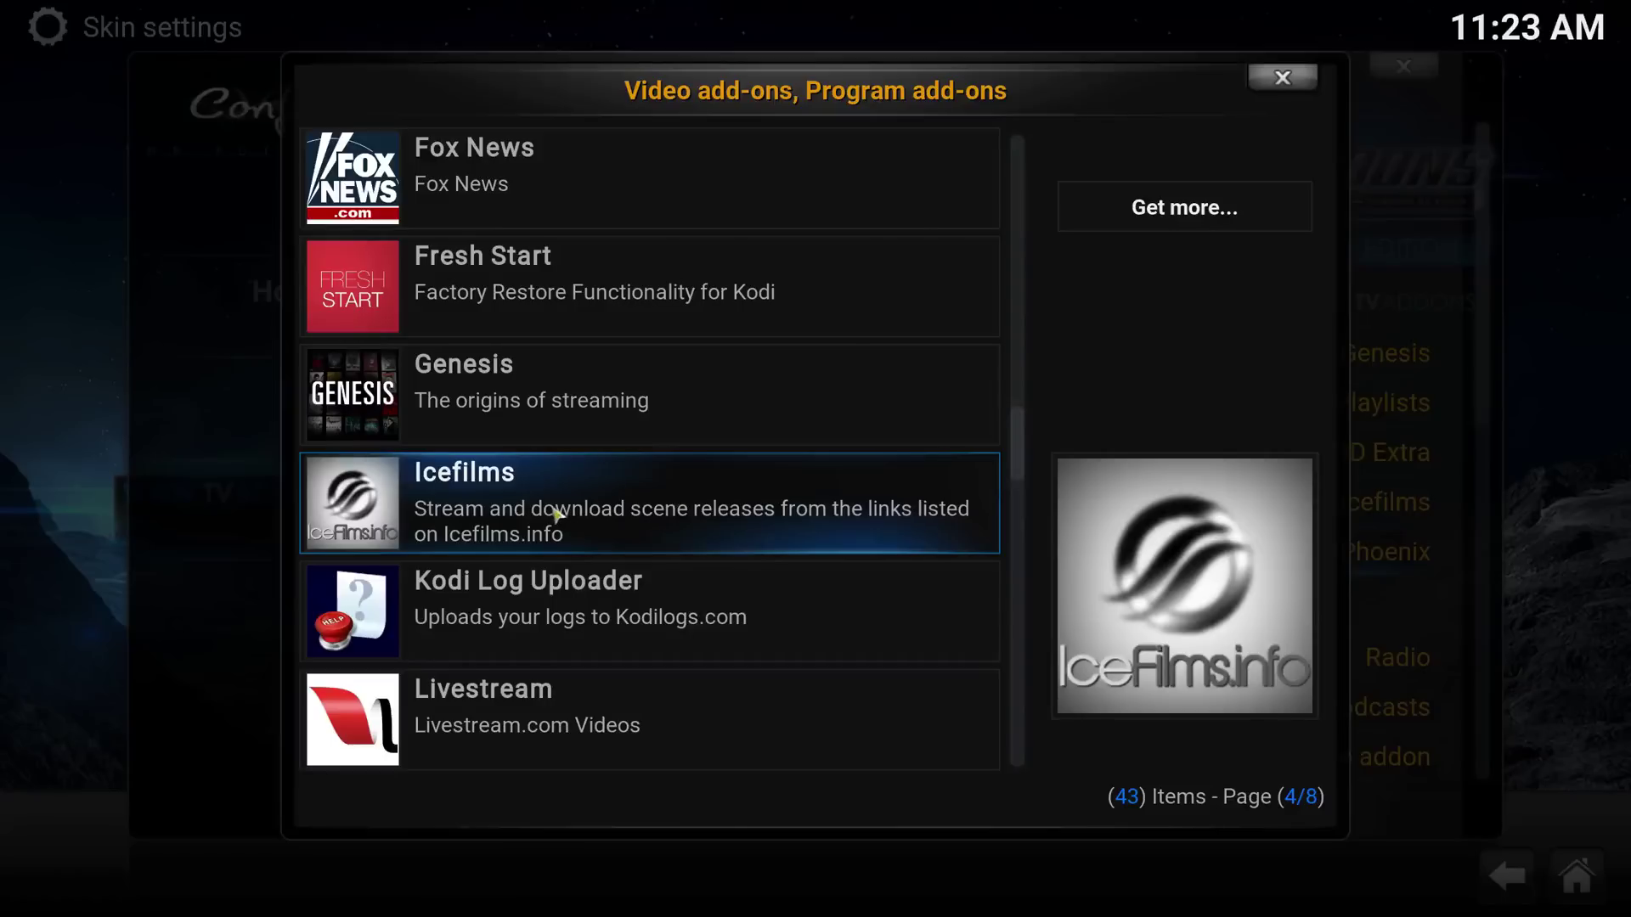
{"action": "scroll", "coordinate": [561, 514], "scroll_direction": "down", "scroll_amount": 6}
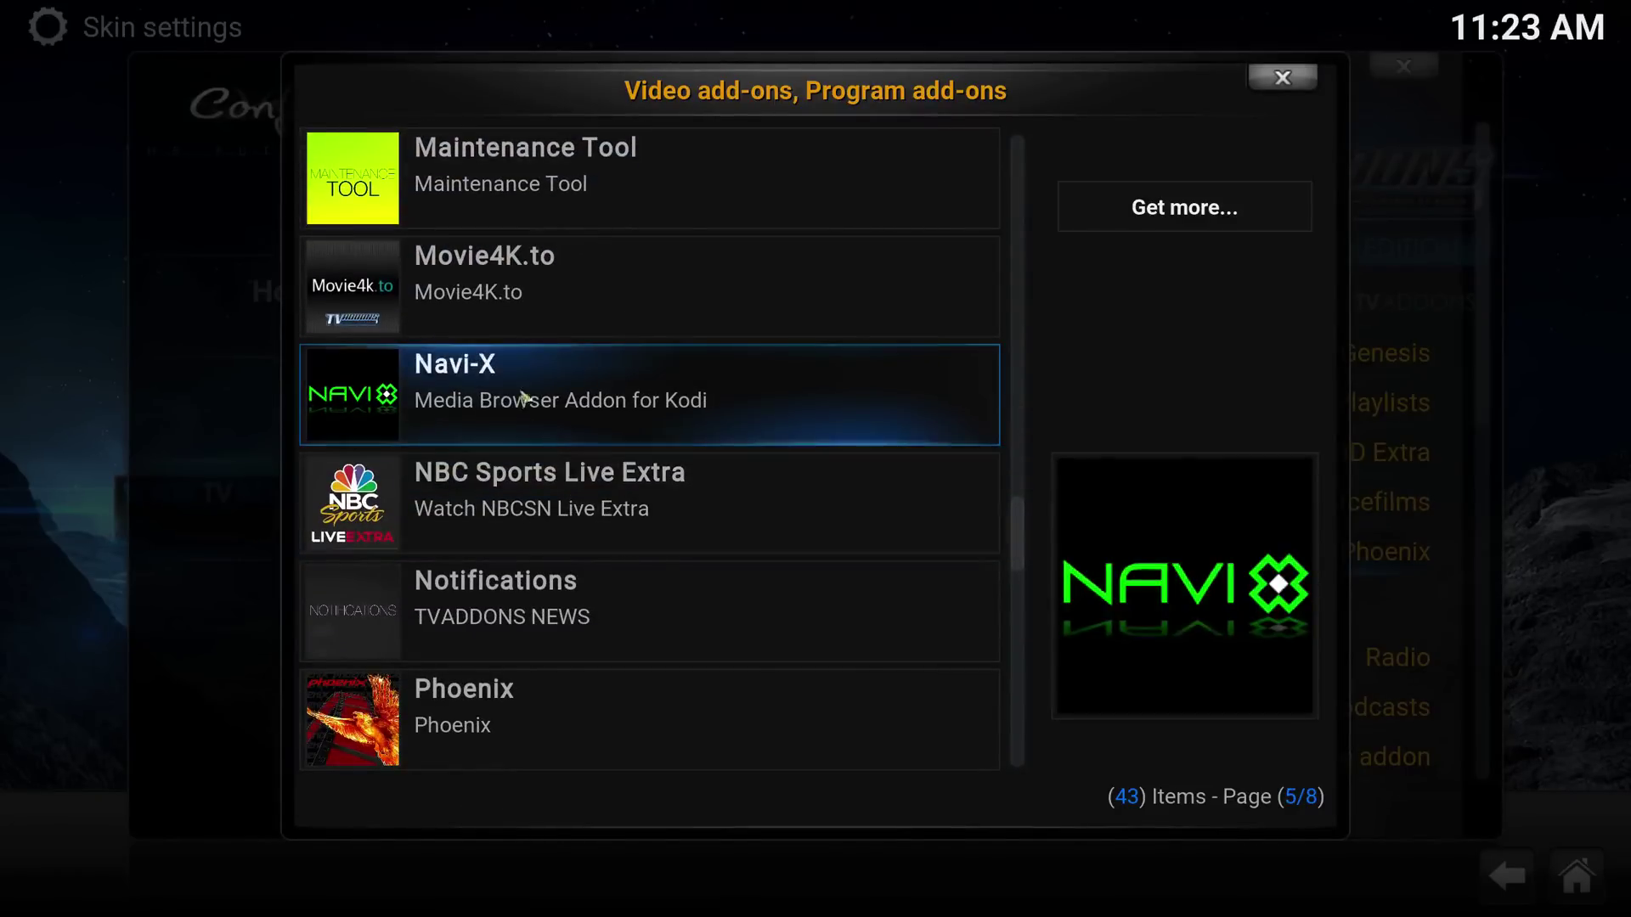
{"action": "scroll", "coordinate": [567, 527], "scroll_direction": "down", "scroll_amount": 1}
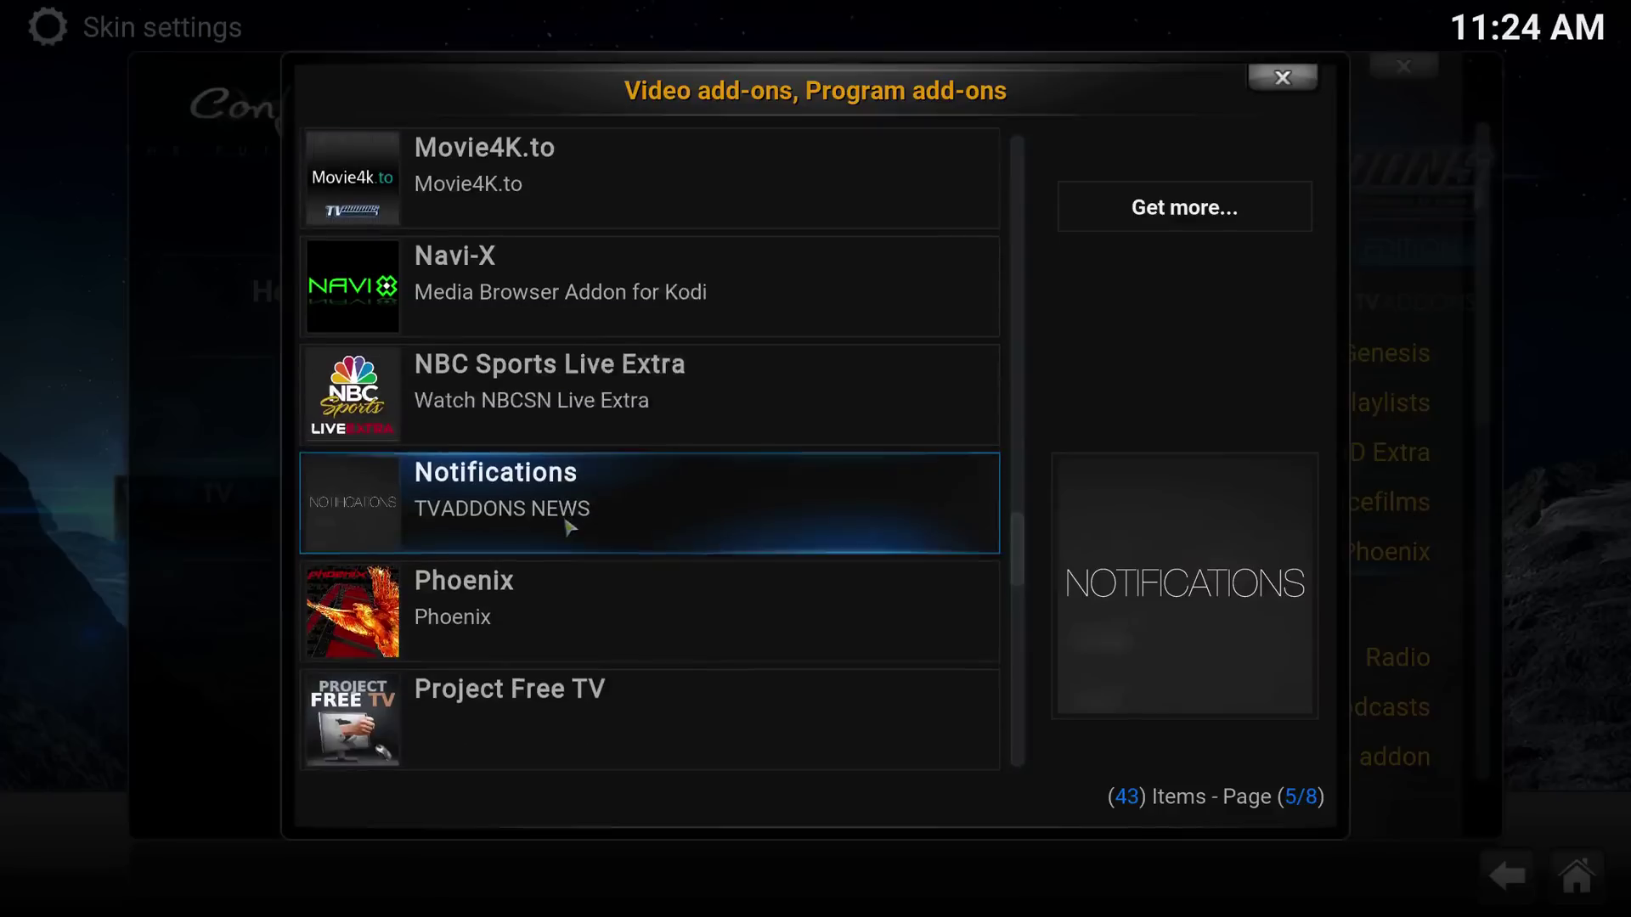
{"action": "scroll", "coordinate": [540, 528], "scroll_direction": "down", "scroll_amount": 7}
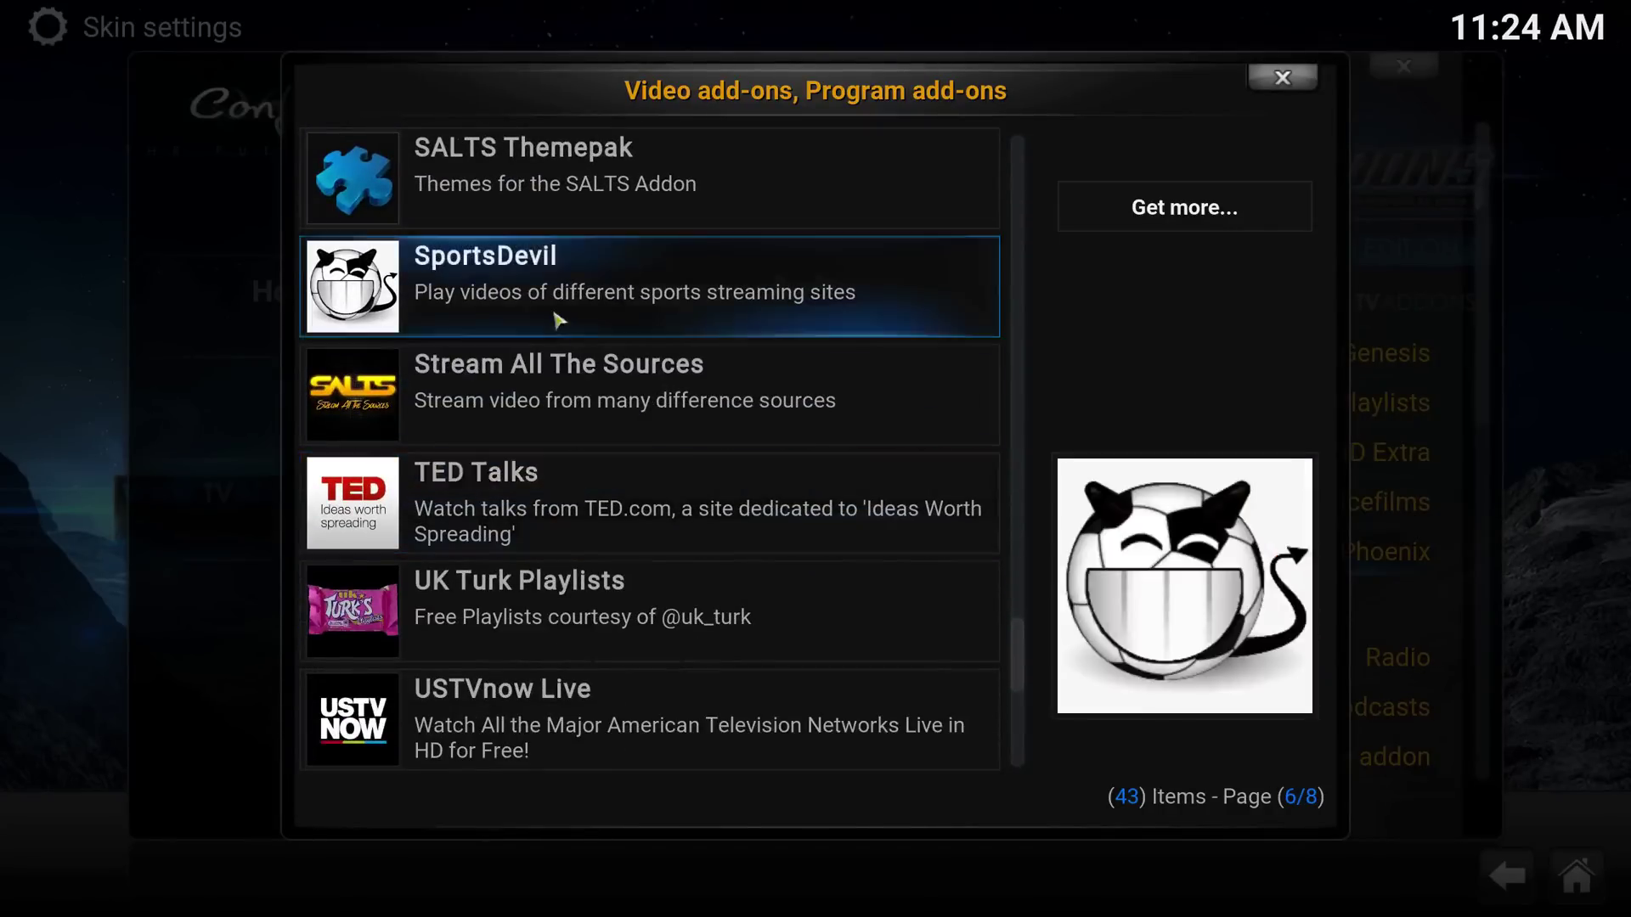
{"action": "left_click", "coordinate": [536, 314]}
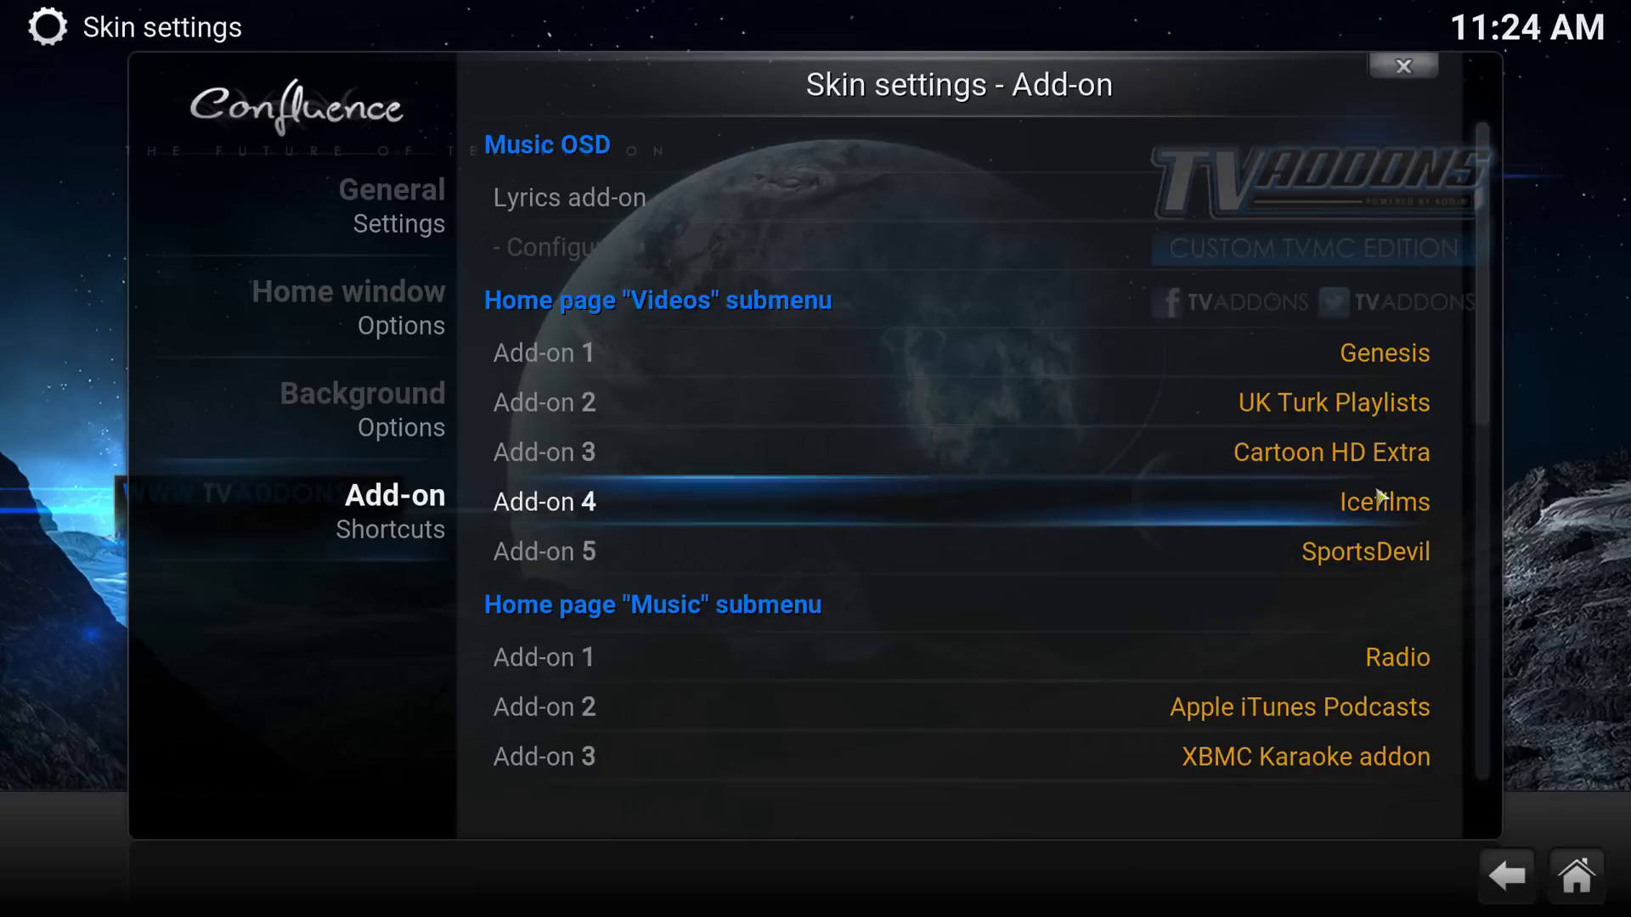
{"action": "left_click", "coordinate": [413, 439]}
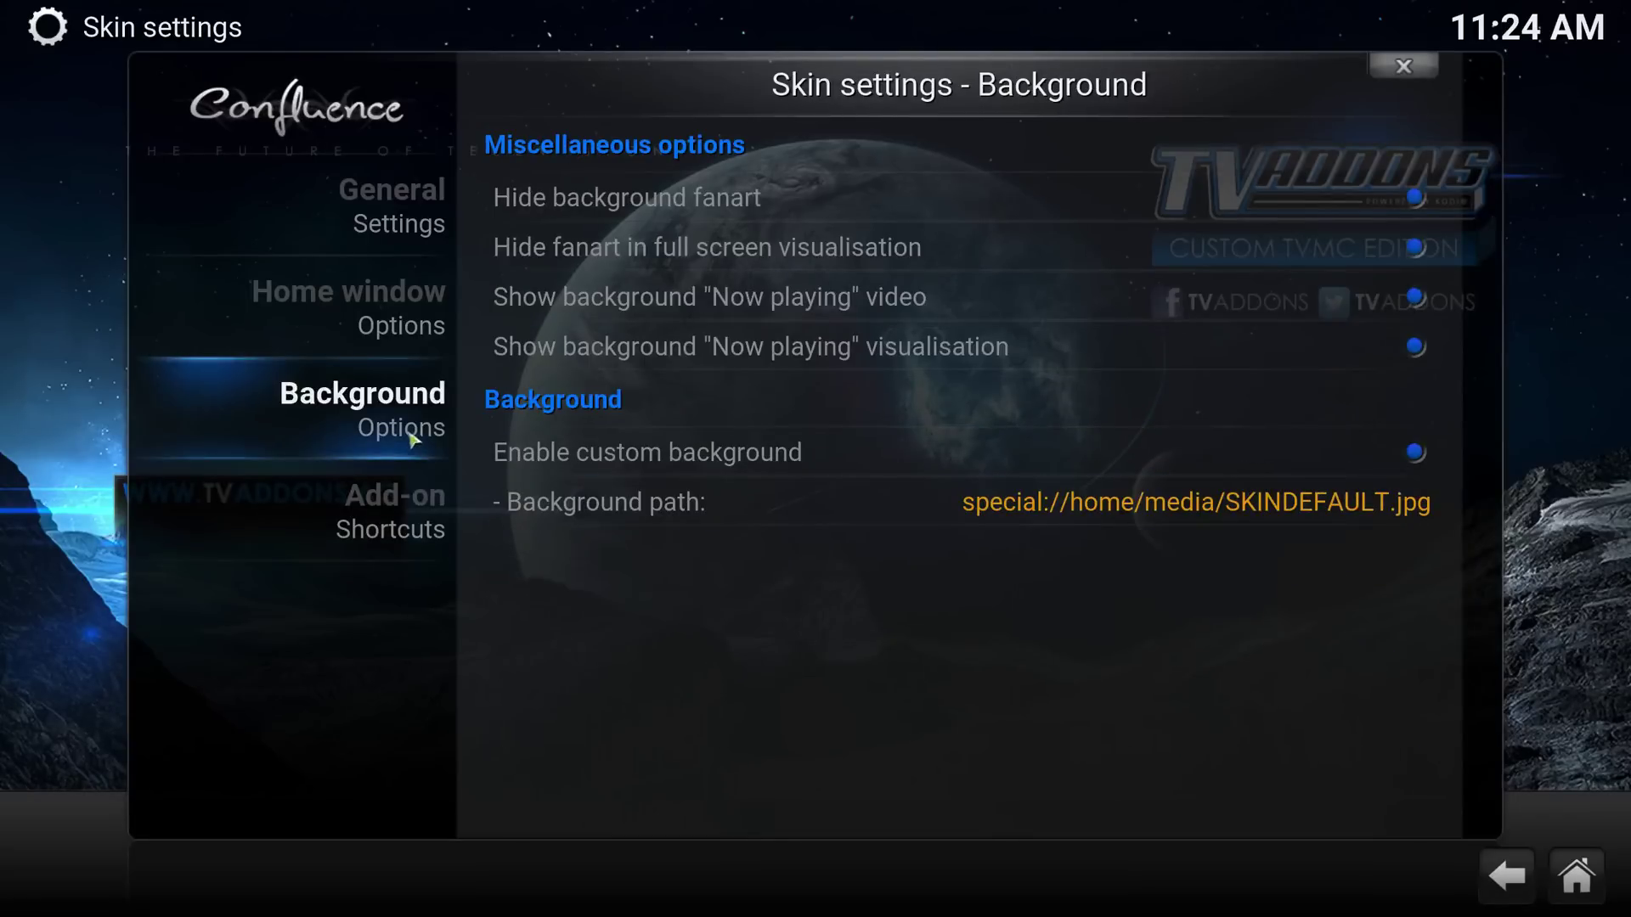